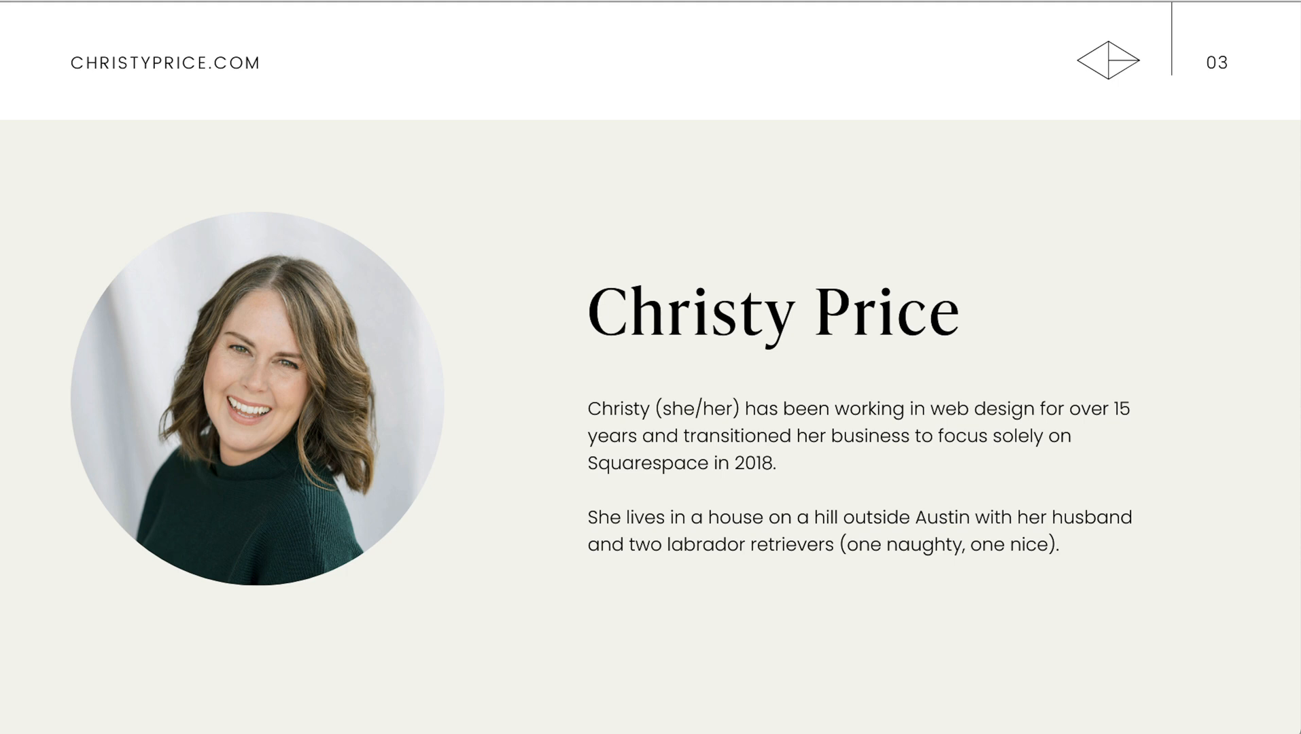
pyautogui.press('Right')
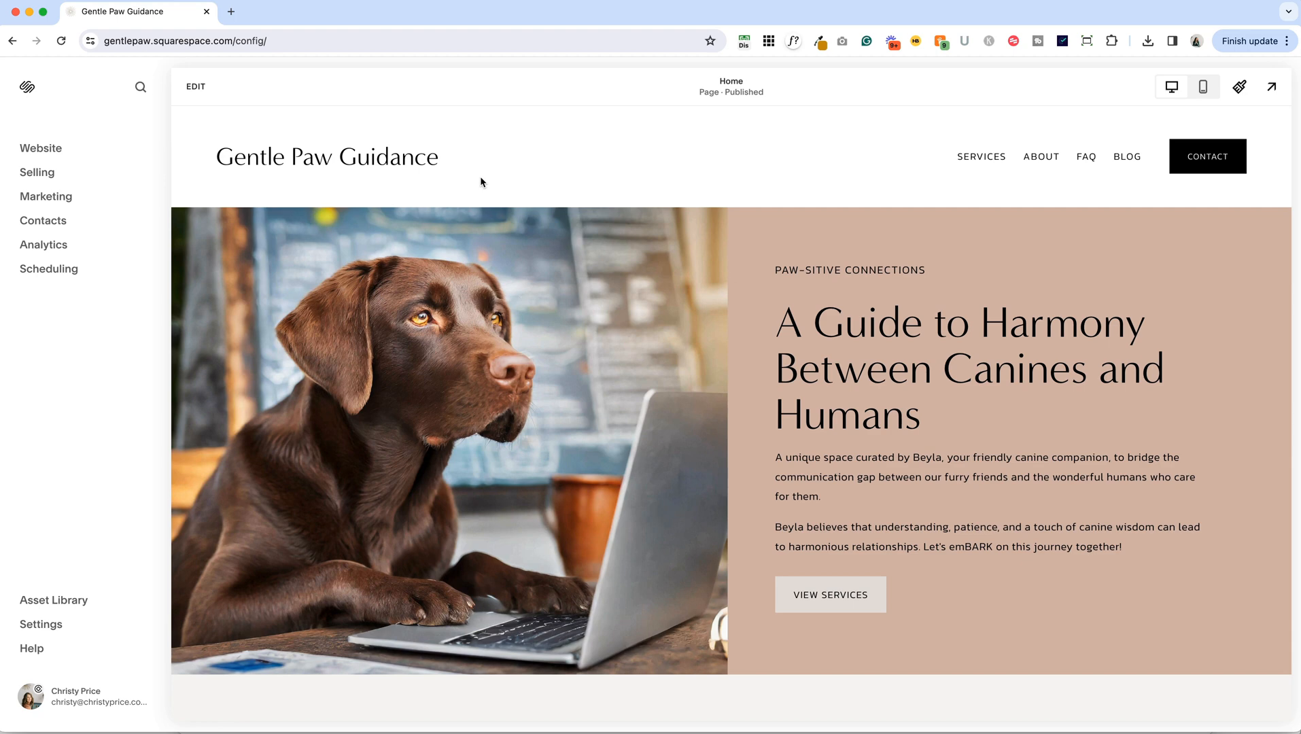
pyautogui.scroll(-1, 492, 236)
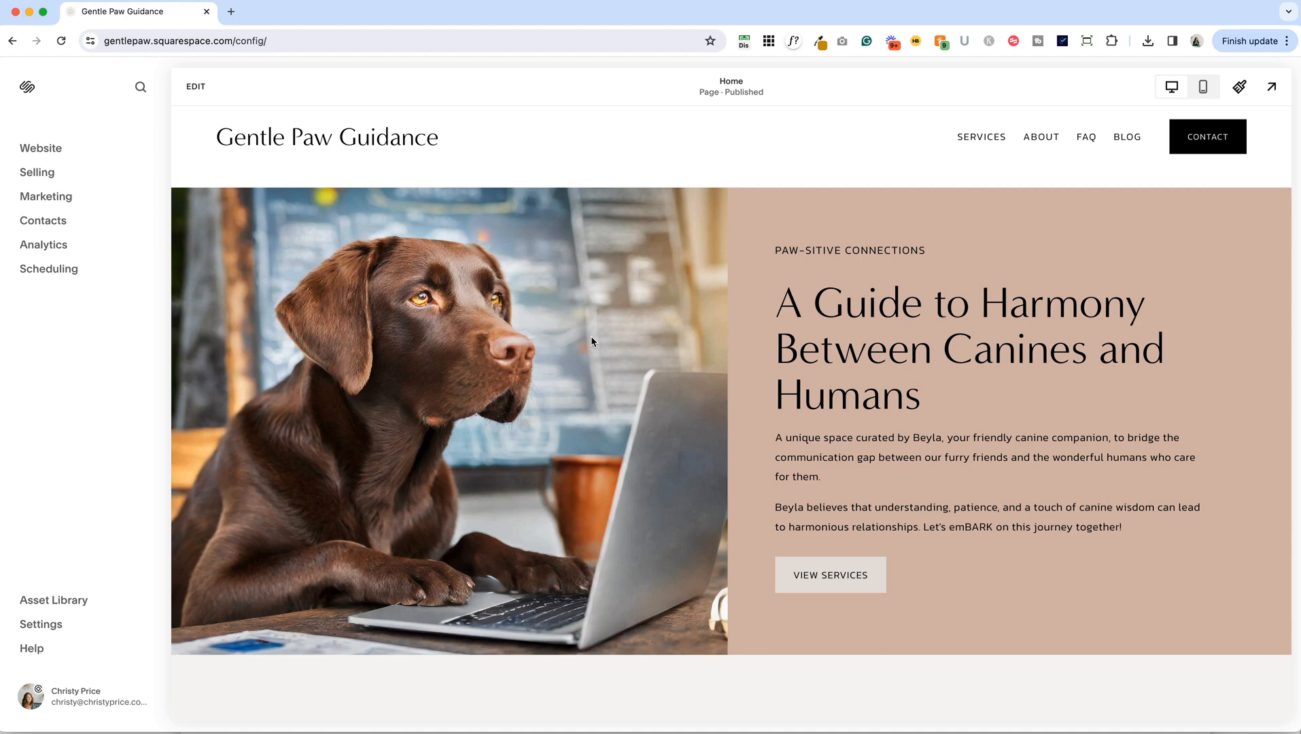
pyautogui.scroll(-1, 591, 335)
pyautogui.scroll(2, 590, 335)
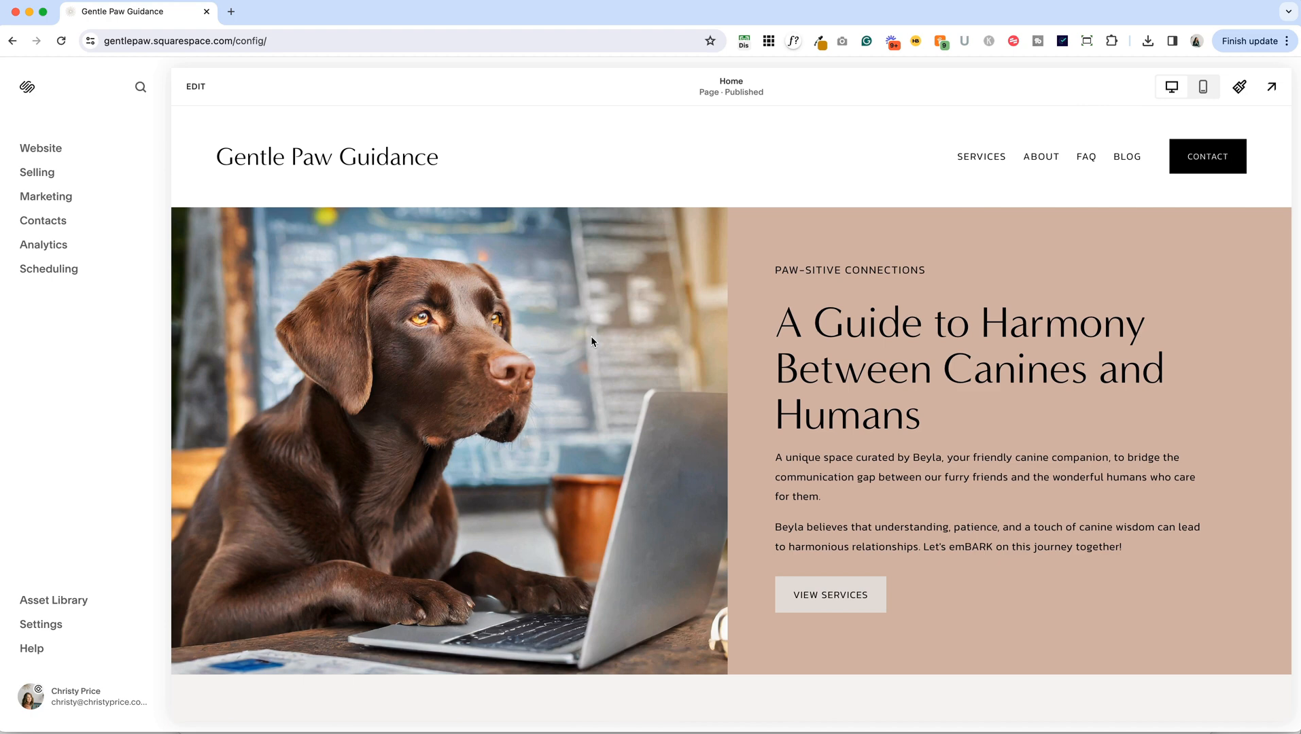
pyautogui.scroll(-1, 591, 336)
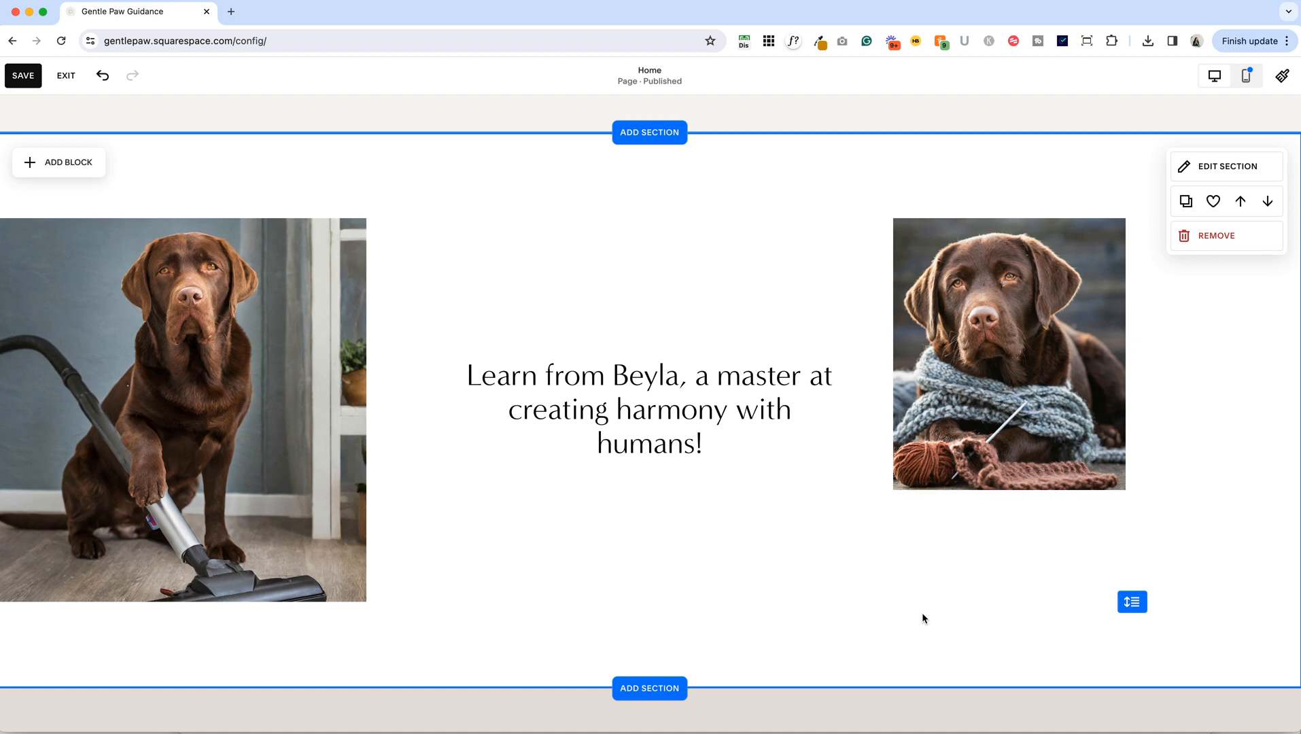
# Add a shape block and resize it to cover the photo of the dog with the vacuum cleaner.
pyautogui.click(55, 161)
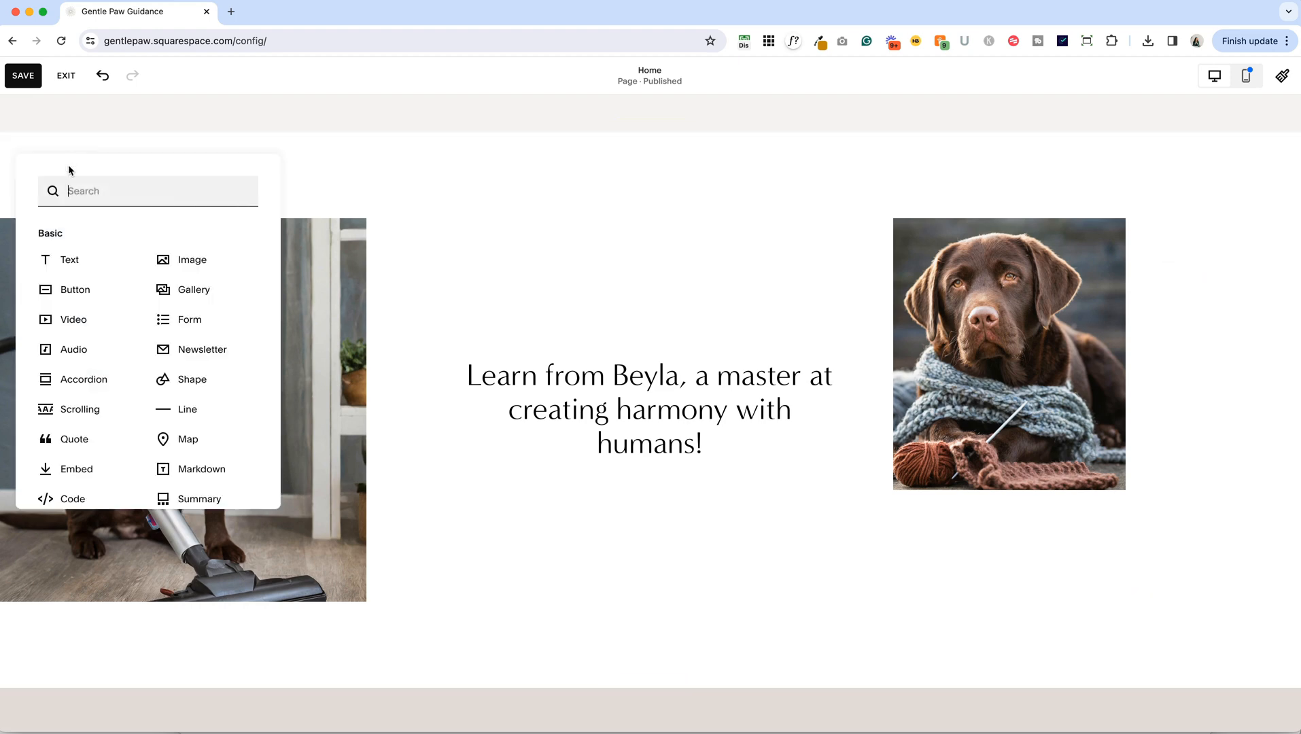
pyautogui.click(178, 378)
pyautogui.moveTo(320, 299); pyautogui.dragTo(132, 300)
pyautogui.moveTo(183, 378); pyautogui.dragTo(178, 601)
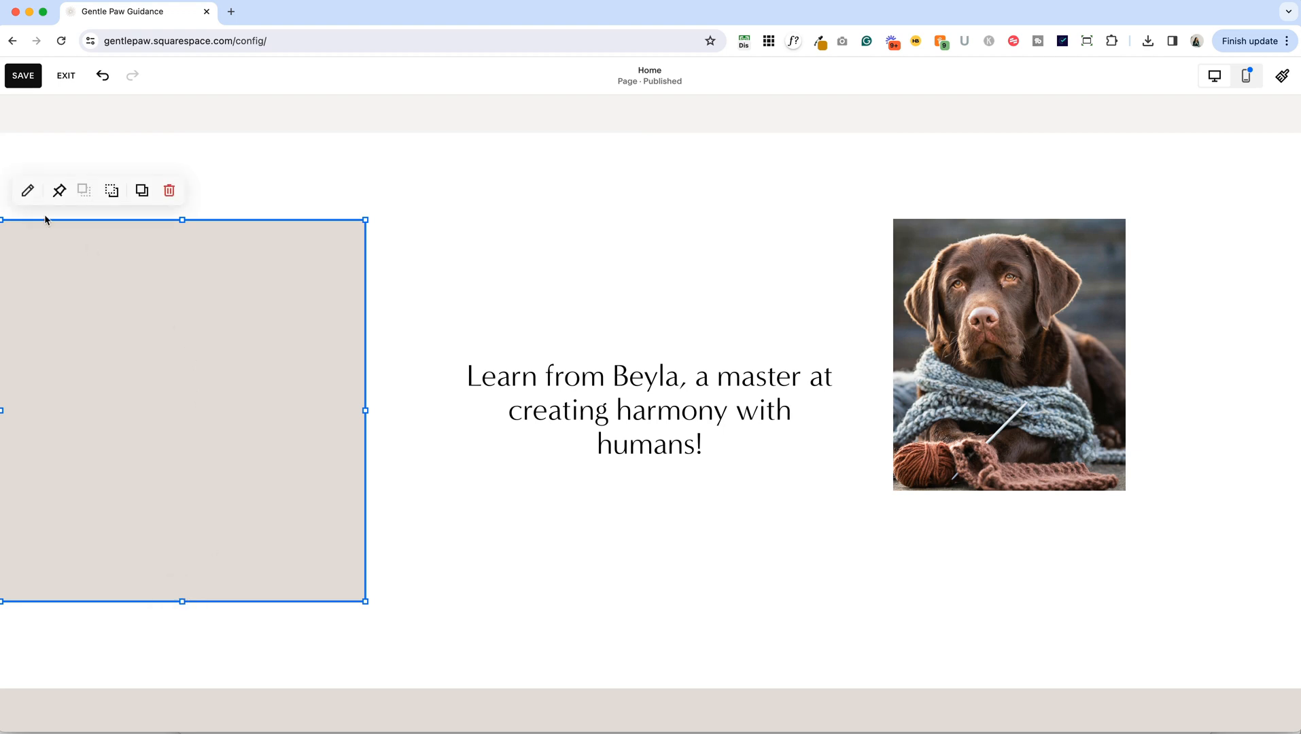
# Fill the shape with white from the palette and give it a solid stroke.
pyautogui.click(27, 192)
pyautogui.click(575, 492)
pyautogui.click(621, 481)
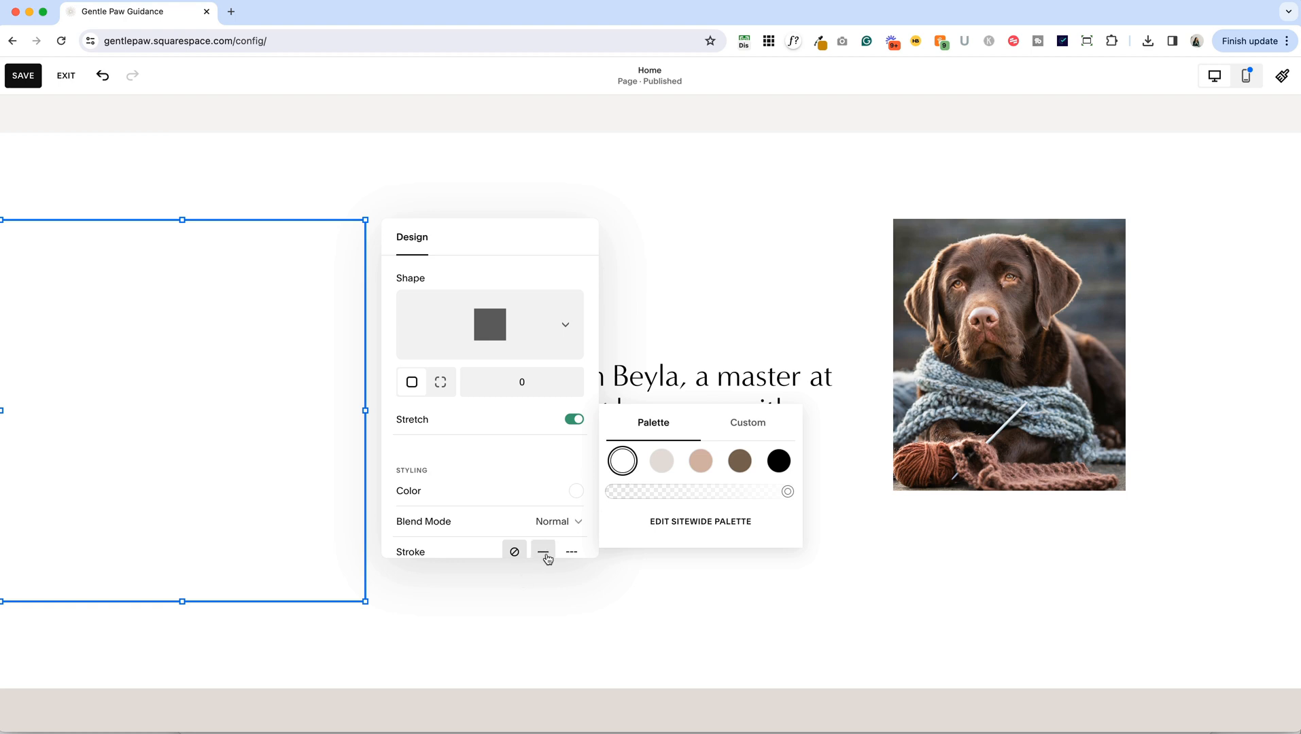
pyautogui.click(543, 551)
pyautogui.scroll(-4, 495, 456)
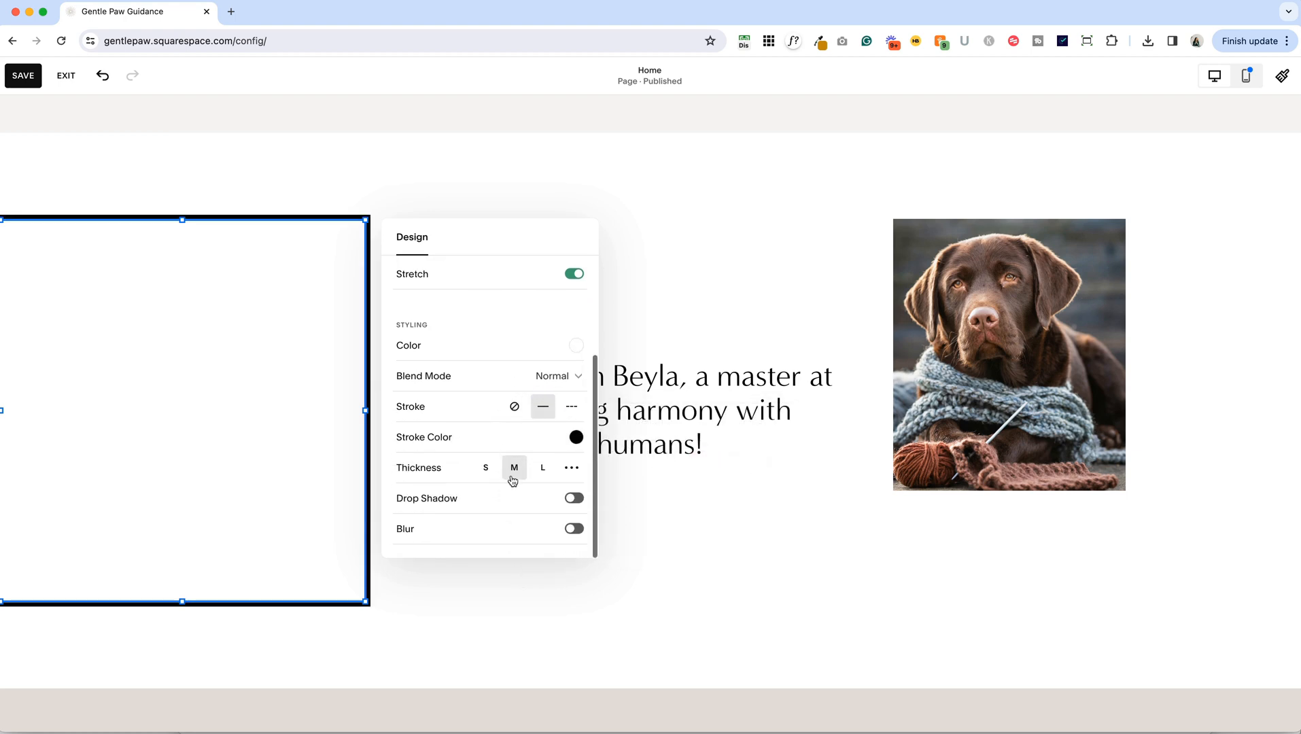
pyautogui.scroll(4, 450, 522)
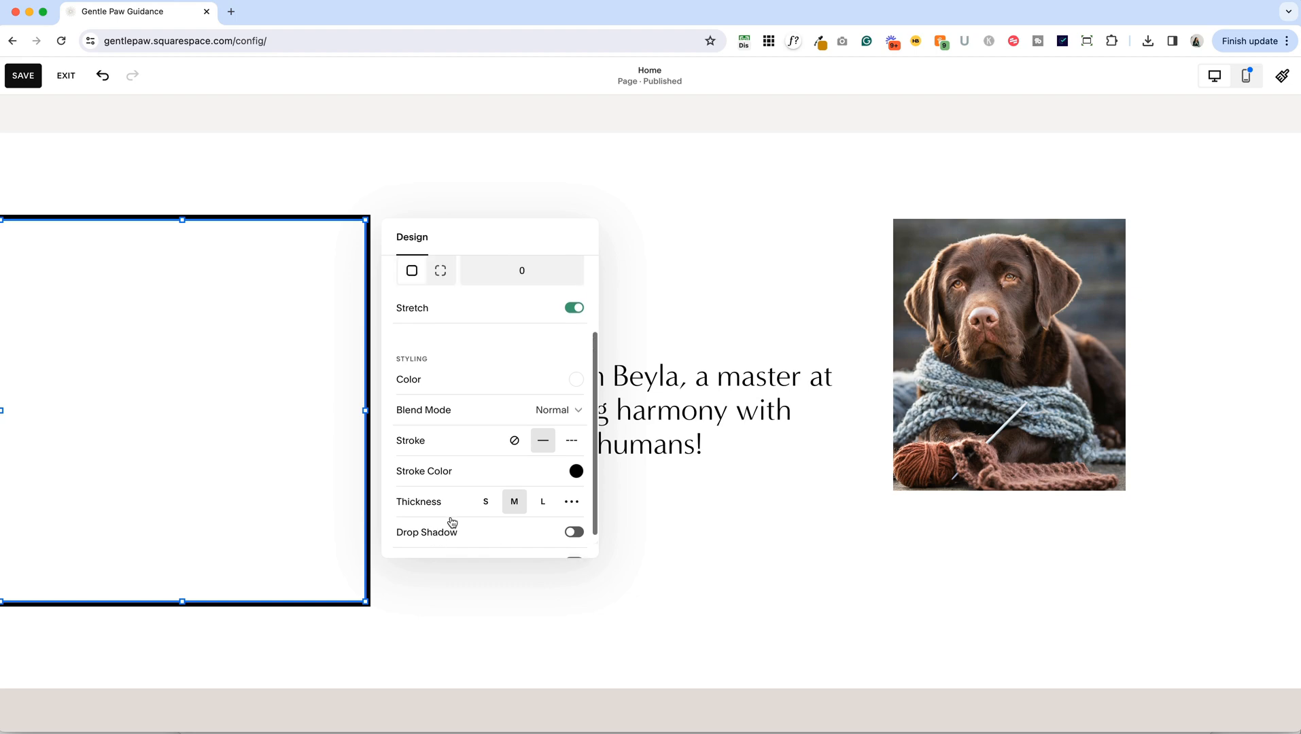
pyautogui.click(193, 394)
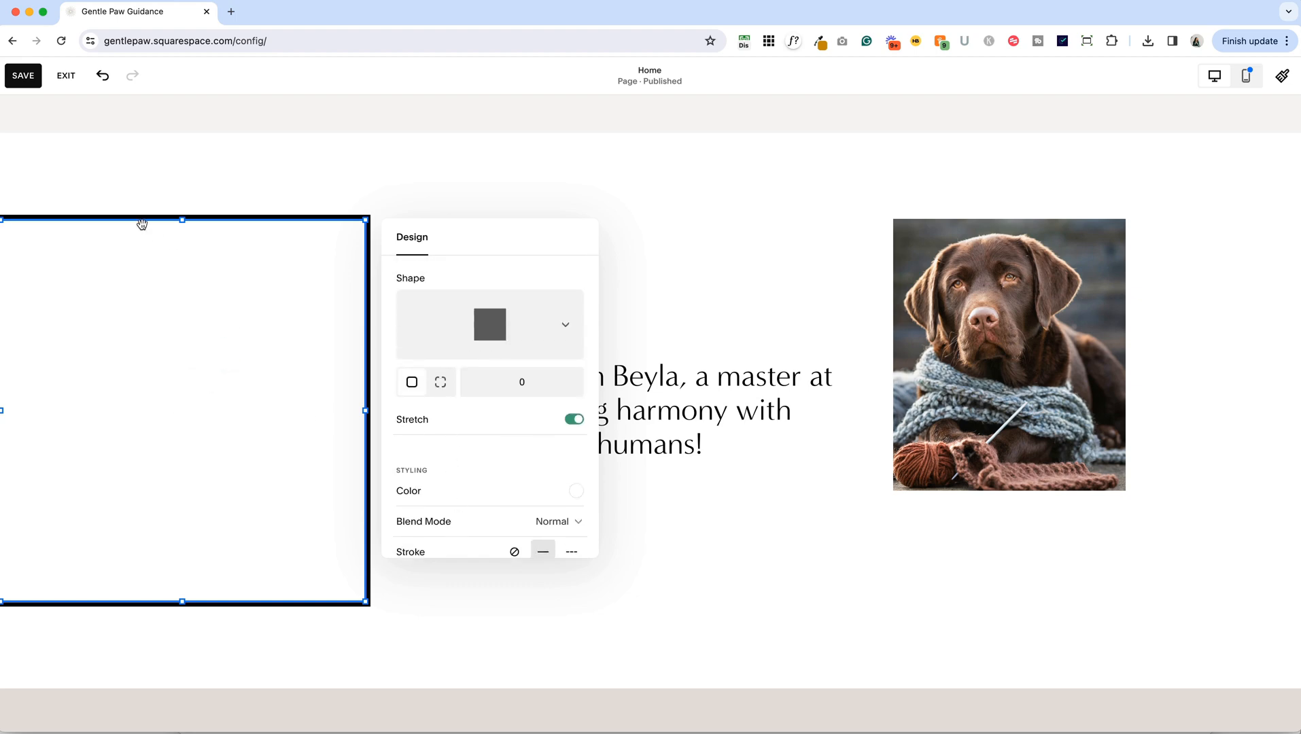
pyautogui.click(123, 207)
# Send the outlined shape behind the vacuum cleaner dog photo.
pyautogui.click(23, 227)
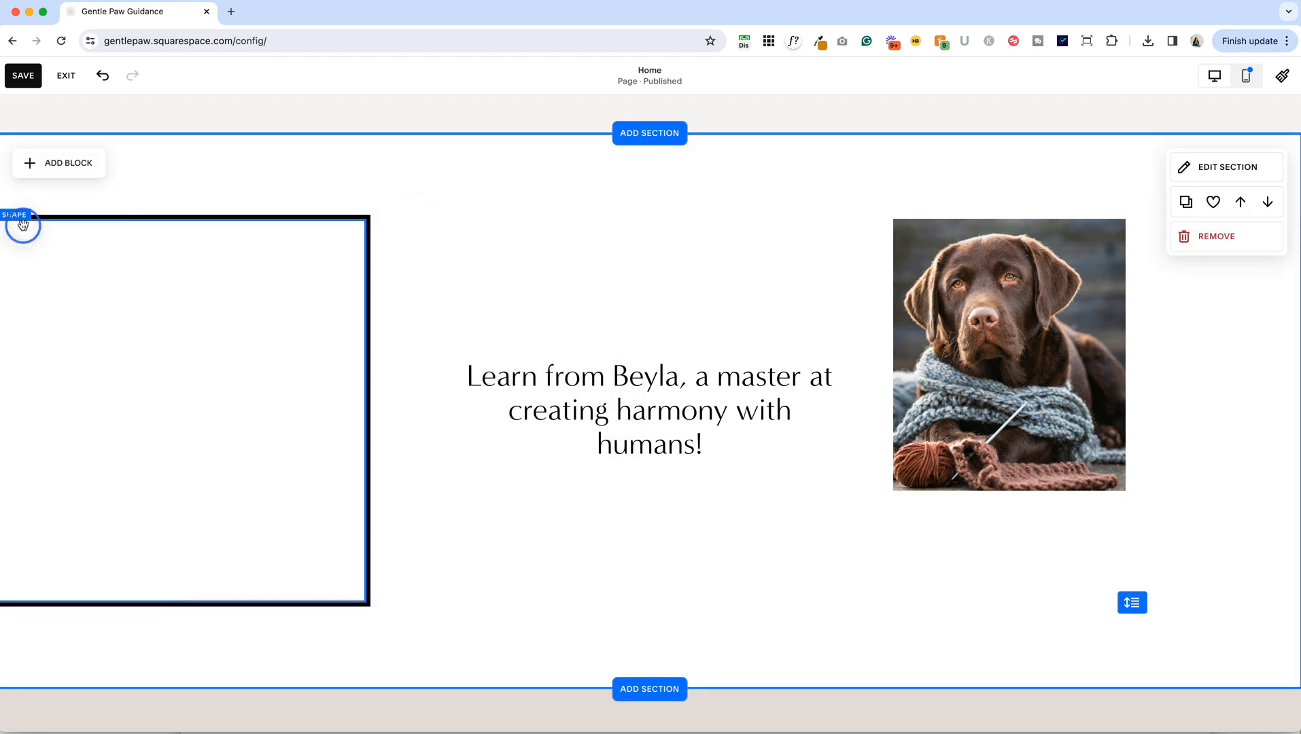
pyautogui.click(112, 190)
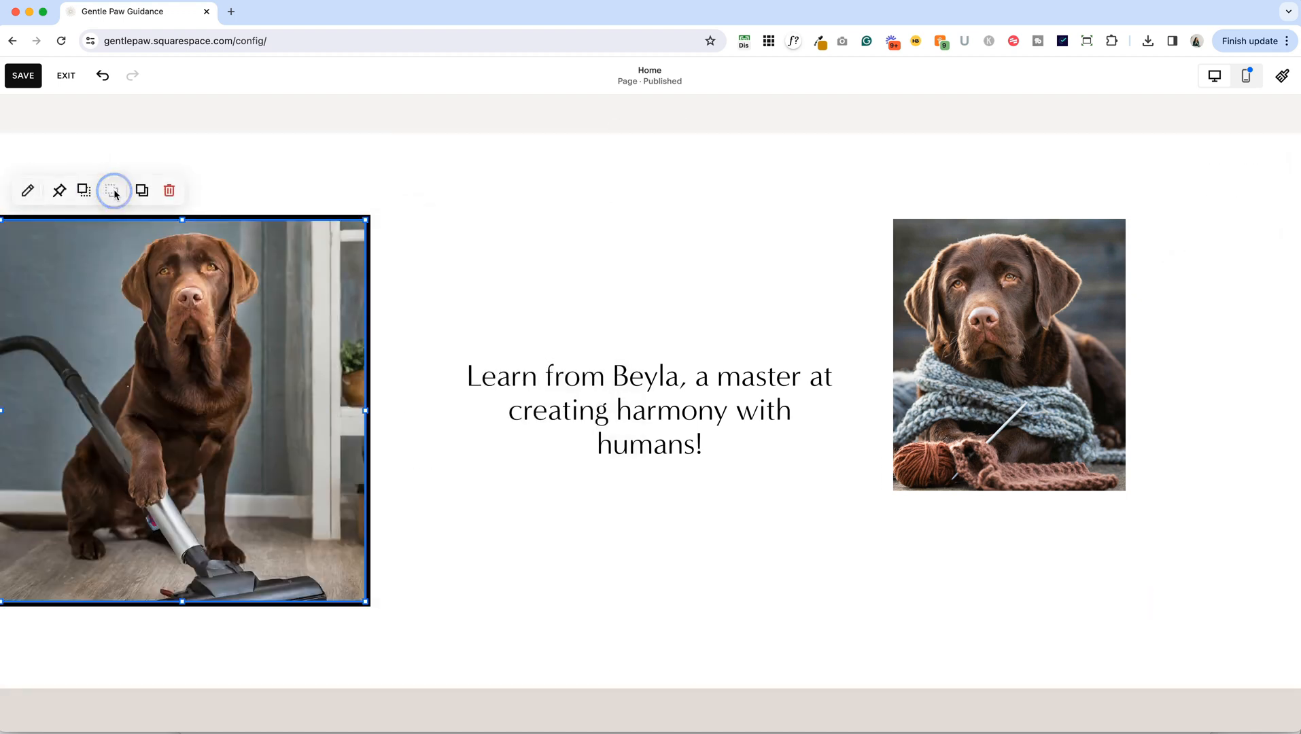
pyautogui.click(490, 280)
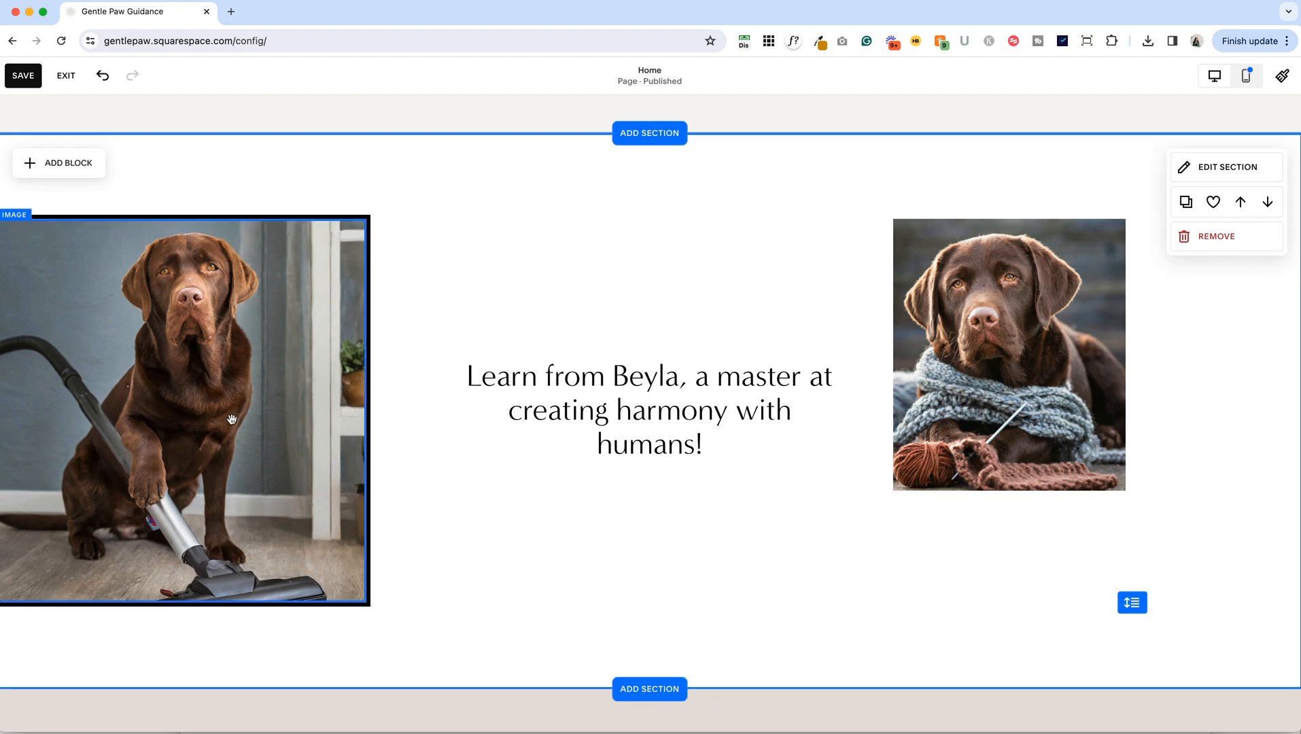
# Send the vacuum cleaner dog photo backward so the shape sits on top of it.
pyautogui.click(340, 444)
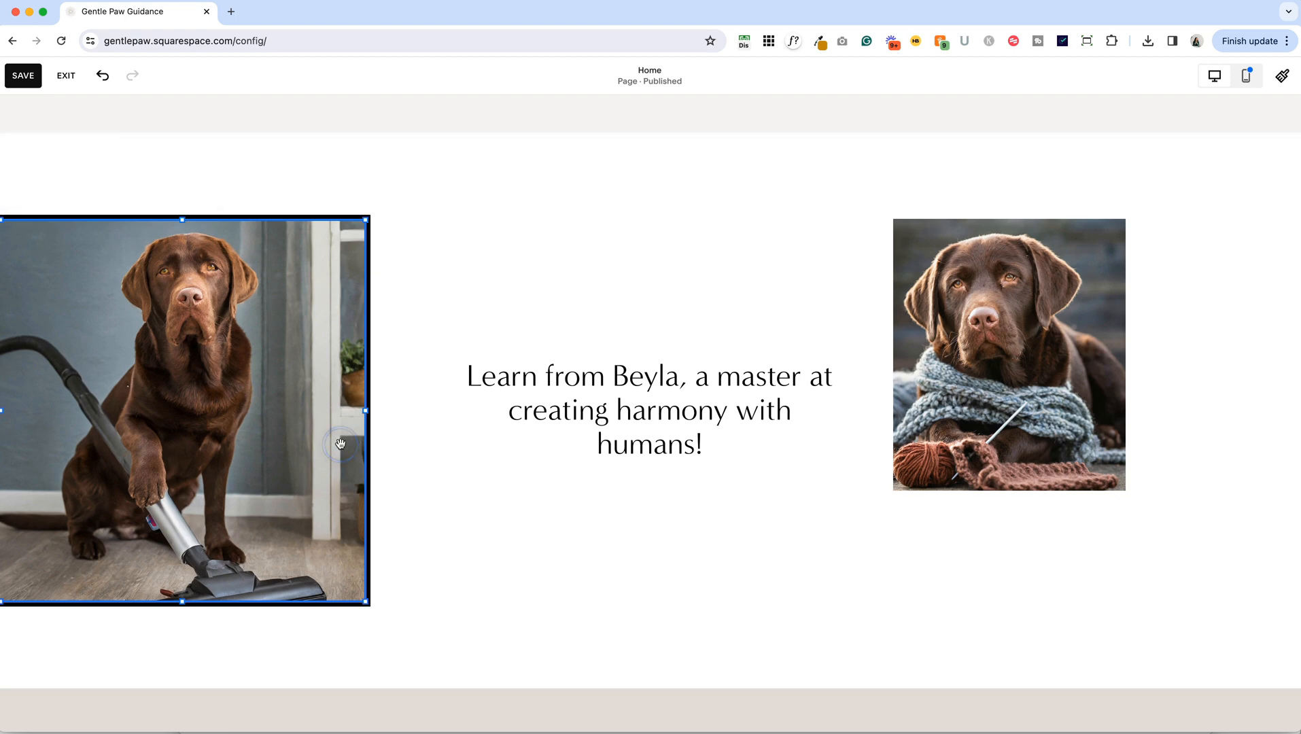
pyautogui.click(360, 436)
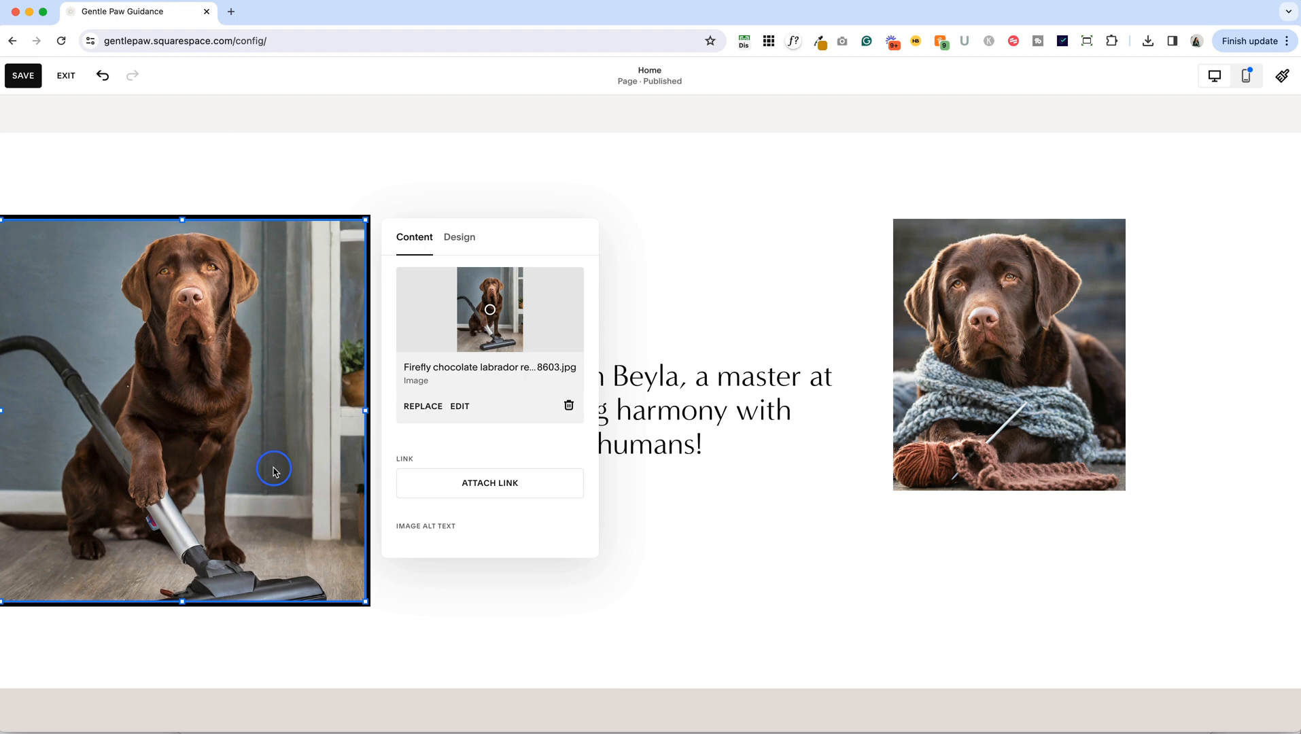
pyautogui.click(146, 186)
pyautogui.click(148, 212)
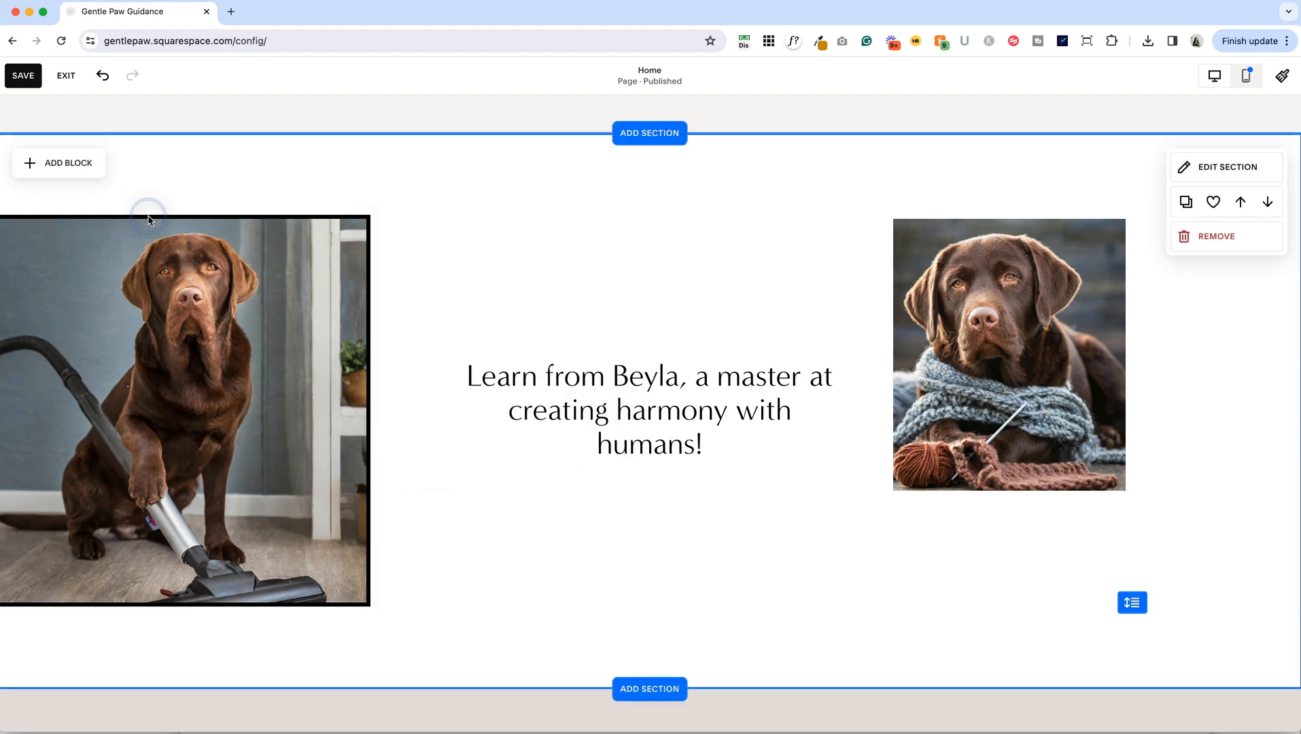
pyautogui.click(167, 265)
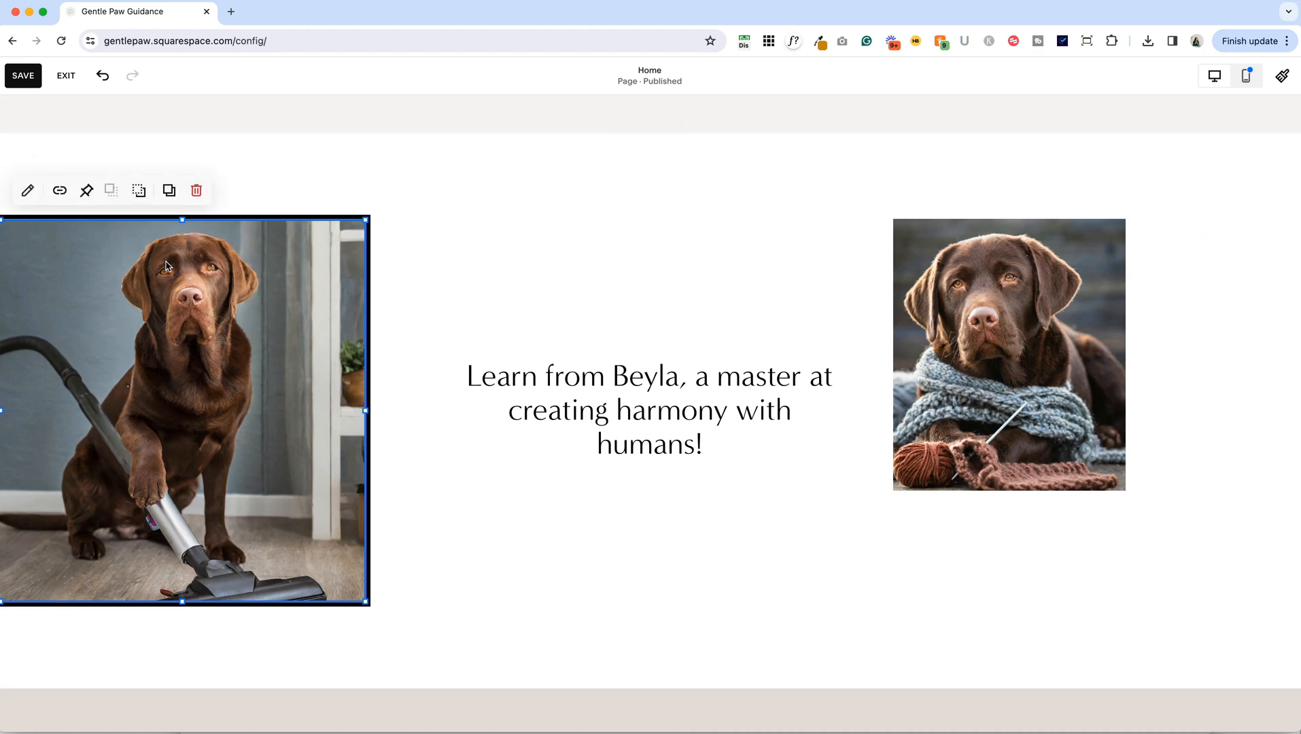
pyautogui.click(139, 193)
pyautogui.click(445, 463)
# Set the shape's stroke to a custom thickness of 1px.
pyautogui.click(267, 427)
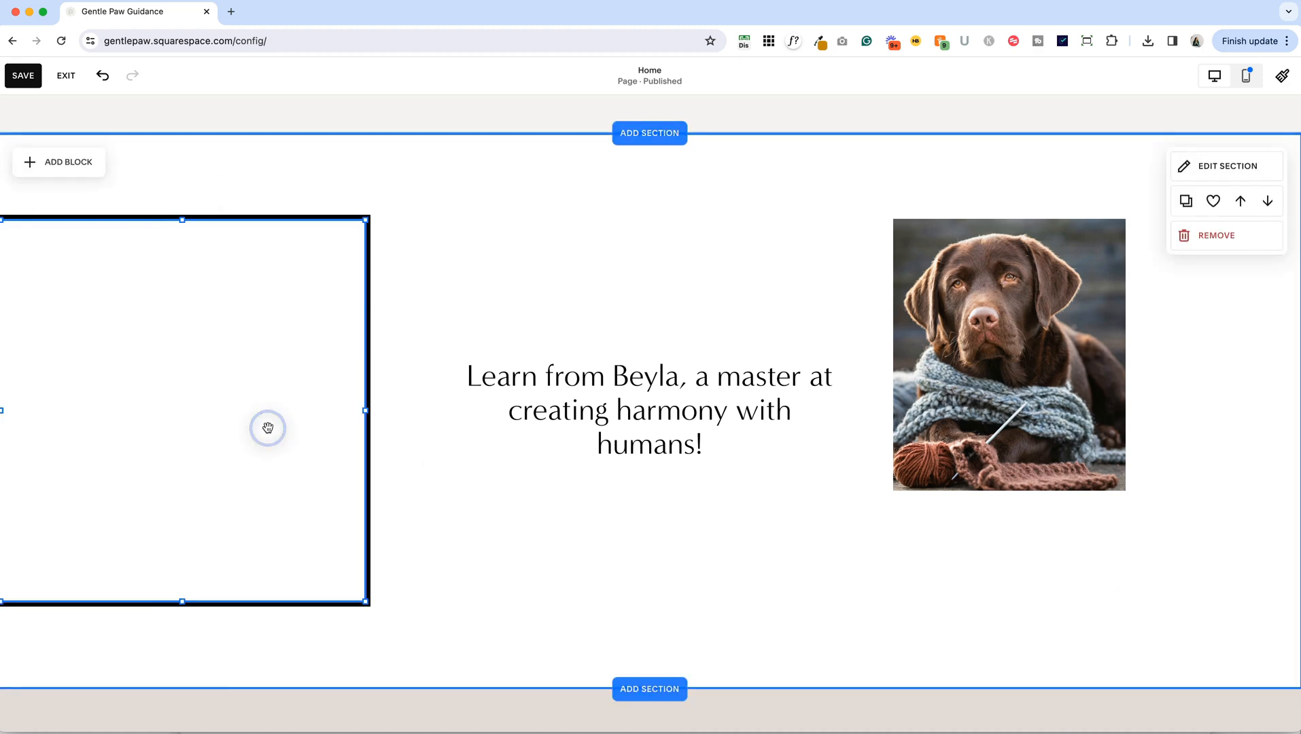
pyautogui.click(27, 190)
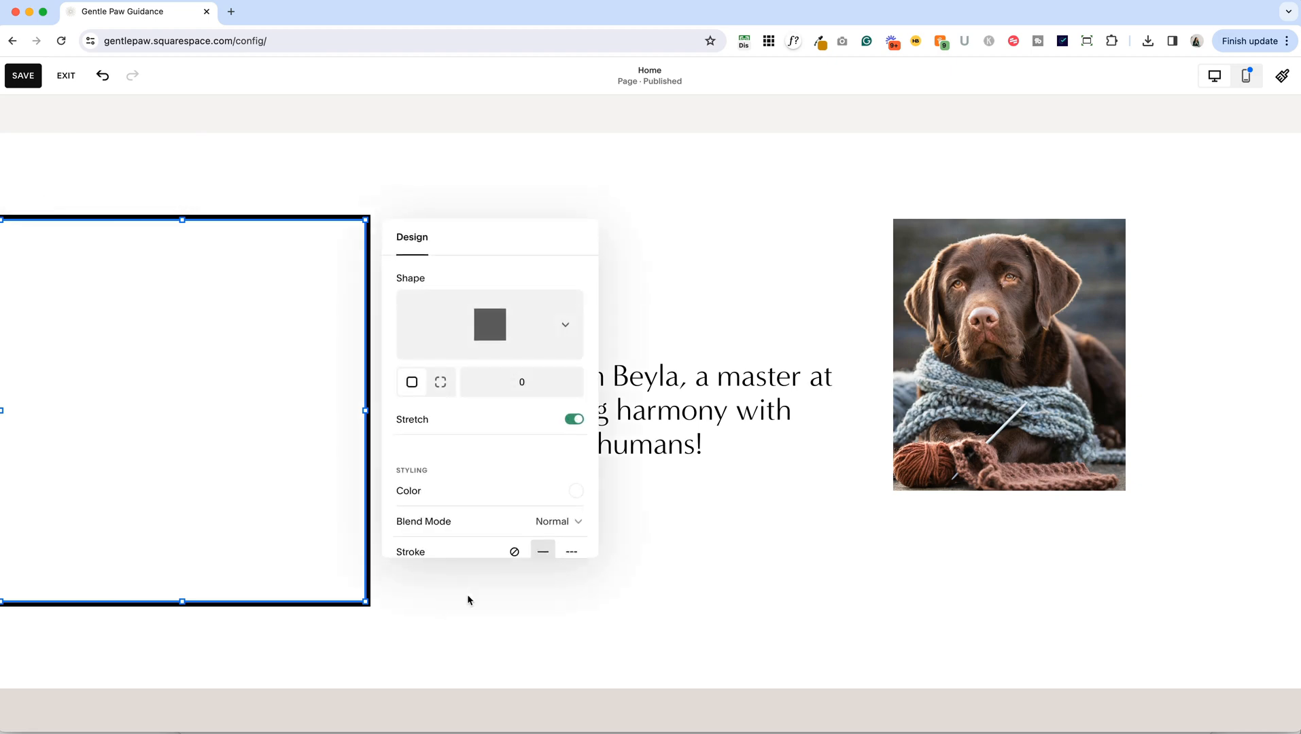
pyautogui.scroll(-3, 462, 591)
pyautogui.scroll(-2, 498, 507)
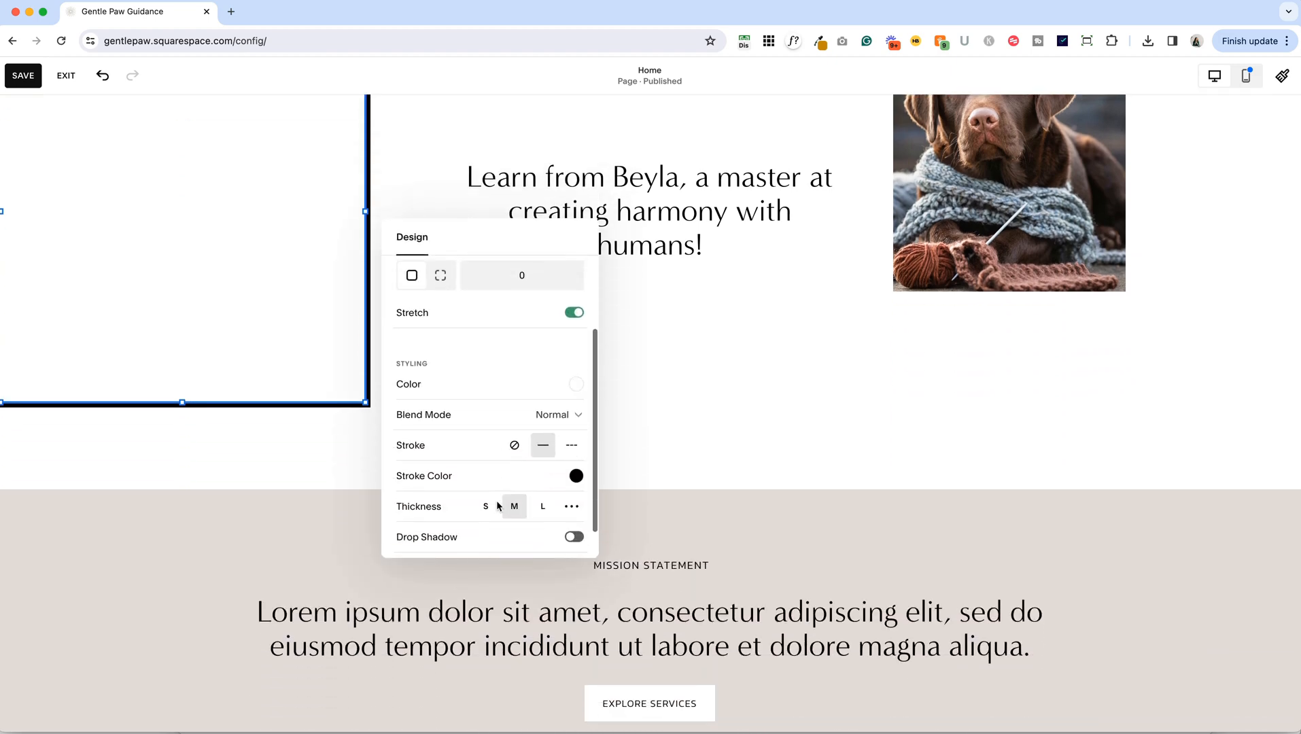
pyautogui.click(571, 473)
pyautogui.moveTo(421, 506); pyautogui.dragTo(399, 503)
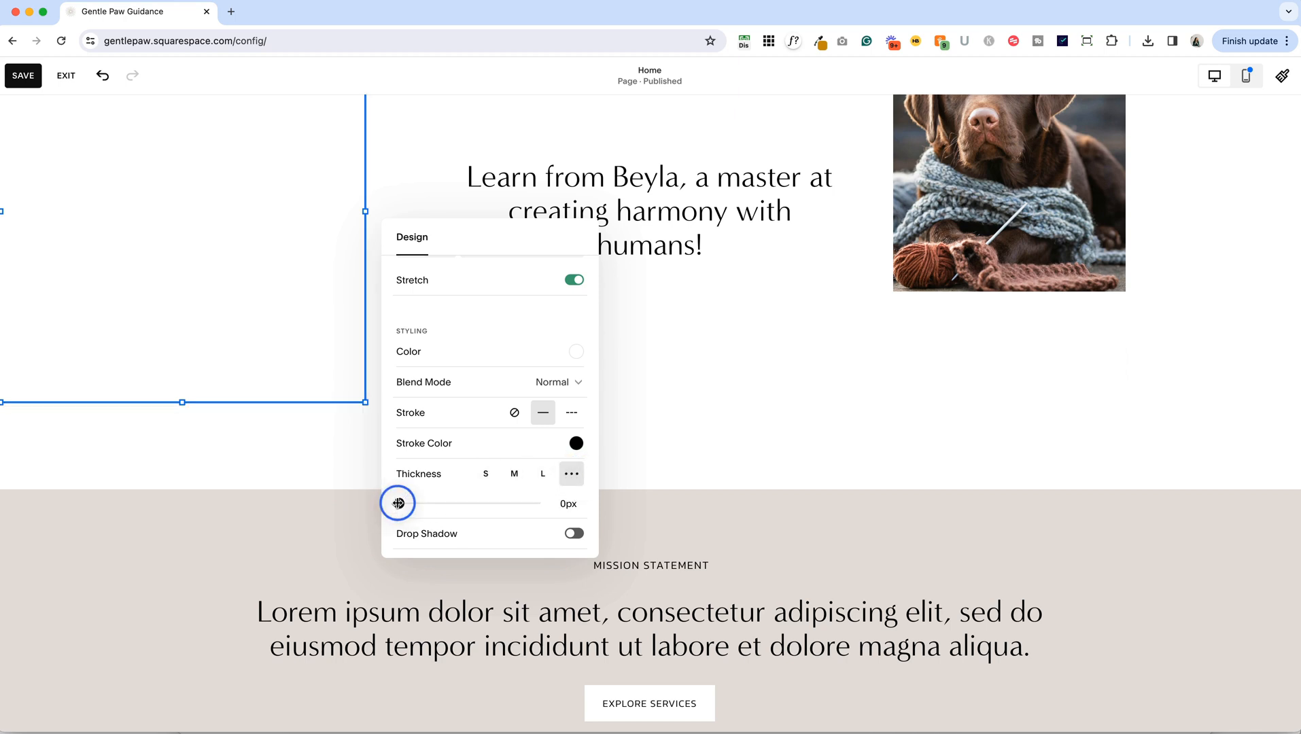
pyautogui.click(305, 456)
pyautogui.scroll(3, 308, 453)
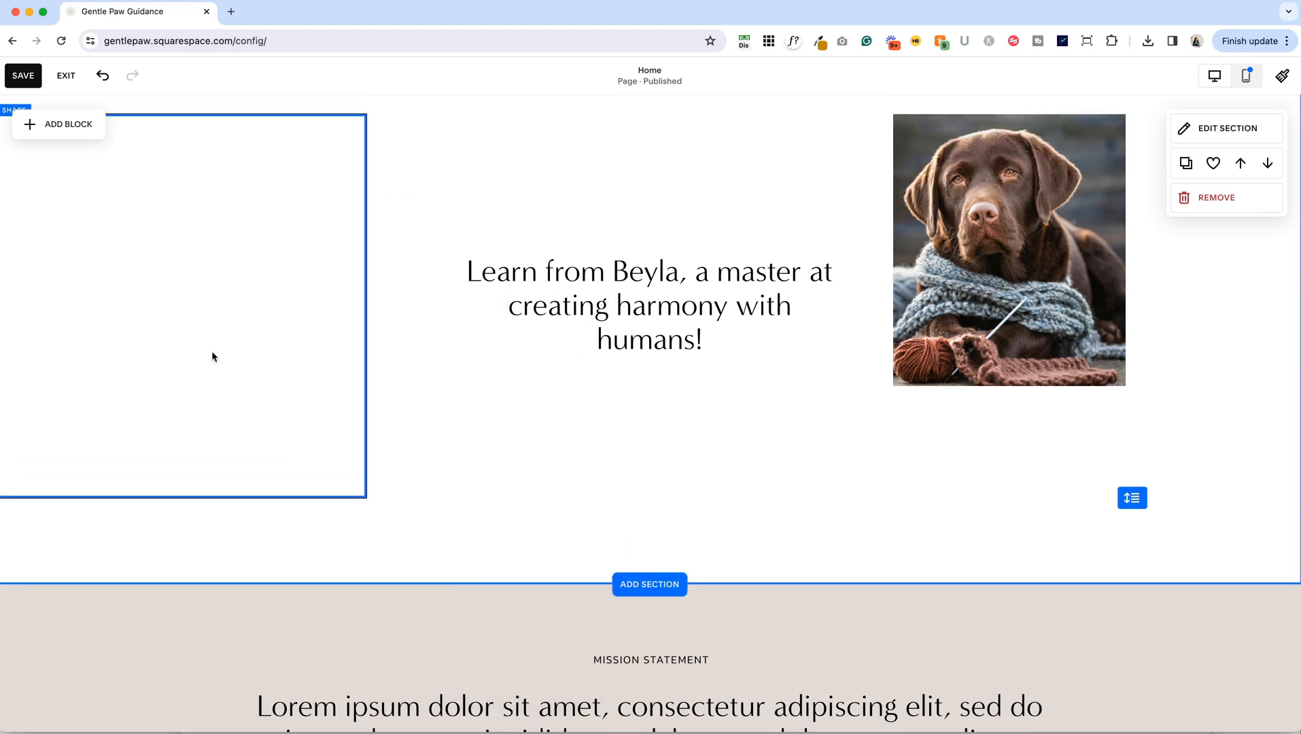
# Turn on the shape's drop shadow and color it black at about one-third opacity.
pyautogui.click(217, 373)
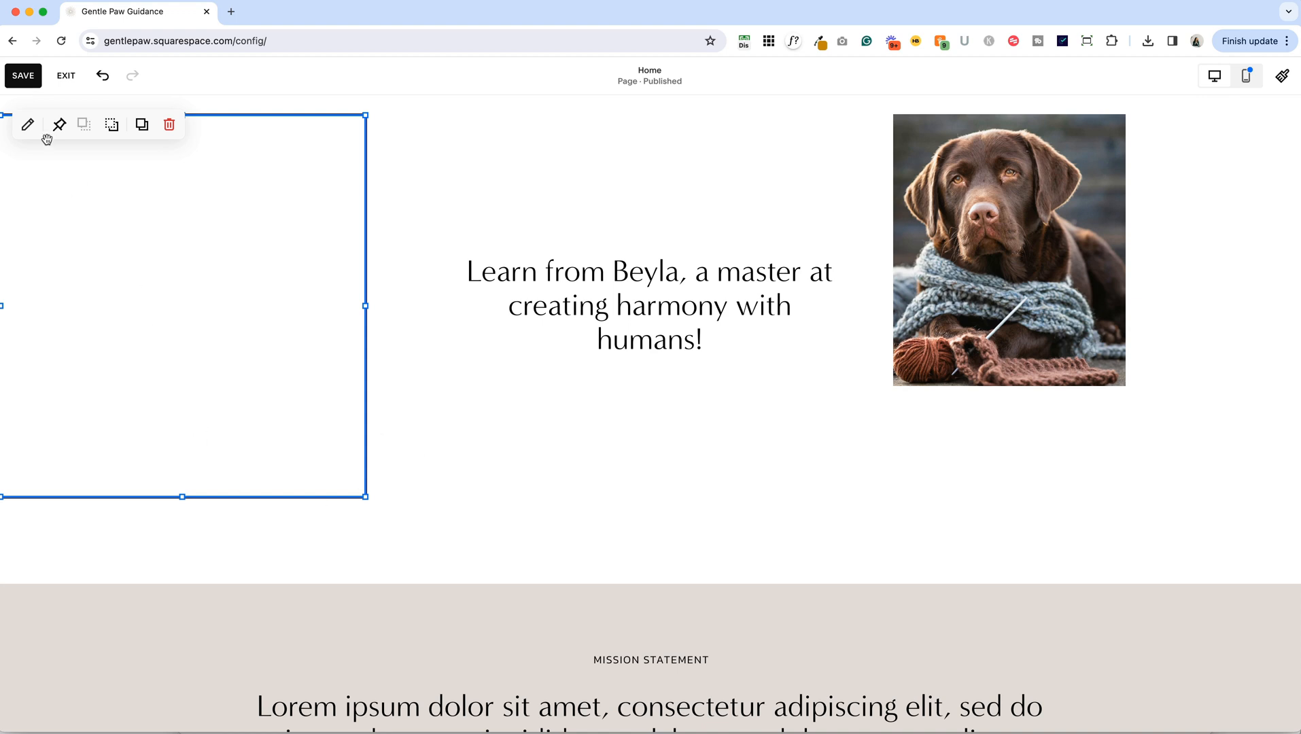
pyautogui.click(28, 126)
pyautogui.scroll(-3, 407, 360)
pyautogui.click(578, 375)
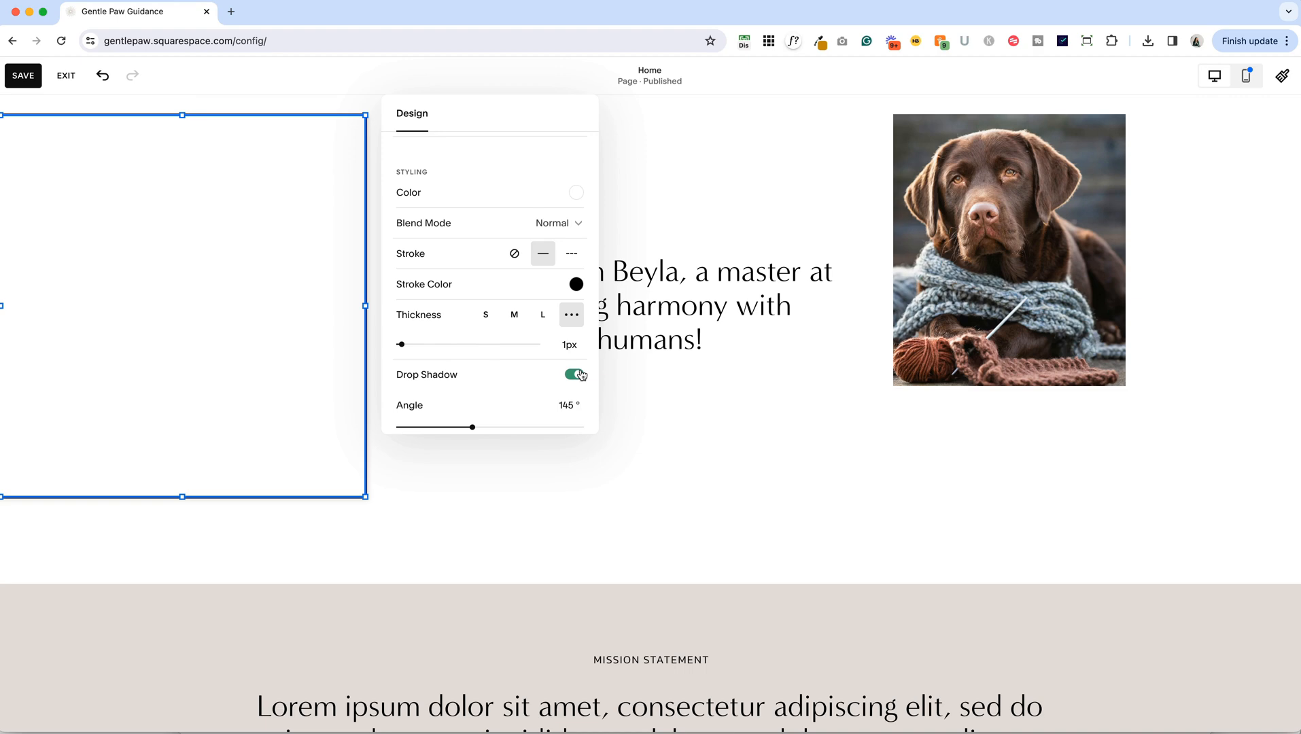
pyautogui.scroll(-3, 487, 395)
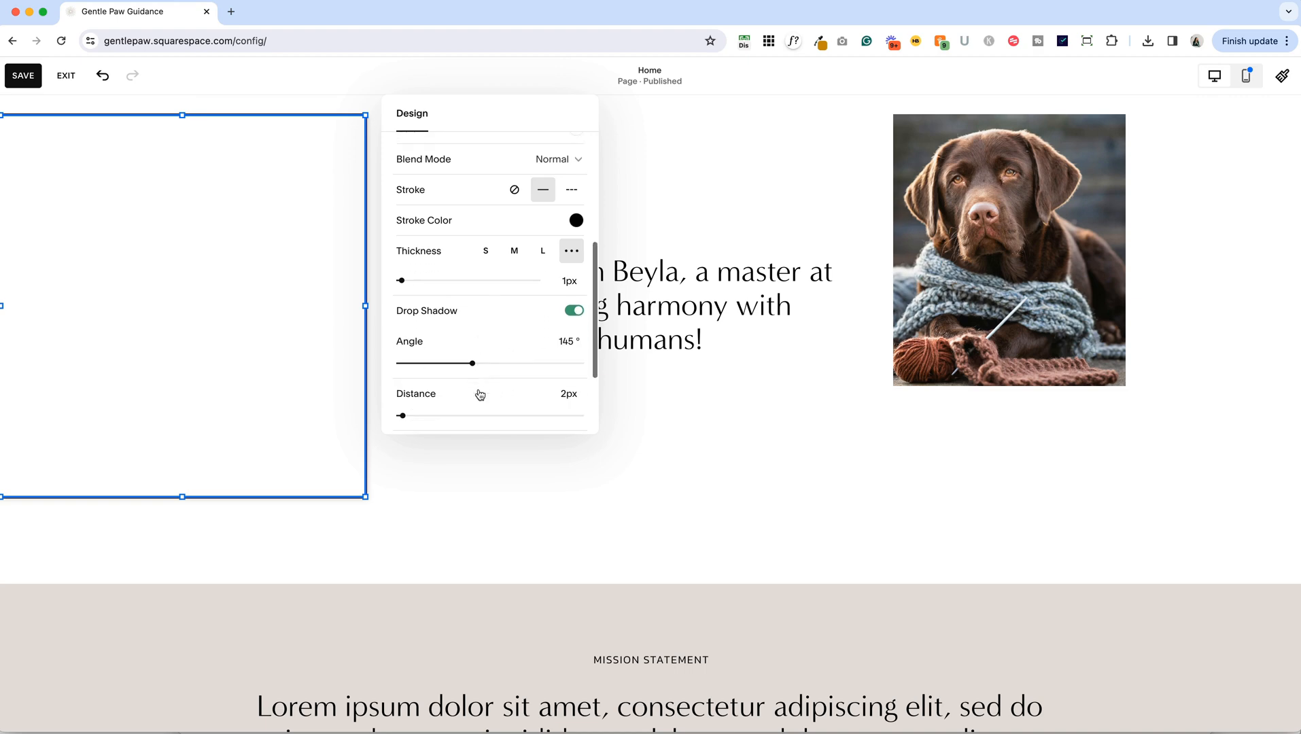
pyautogui.scroll(-2, 437, 375)
pyautogui.moveTo(402, 347)
pyautogui.mouseDown()
pyautogui.moveTo(540, 344)
pyautogui.moveTo(403, 346)
pyautogui.mouseUp()
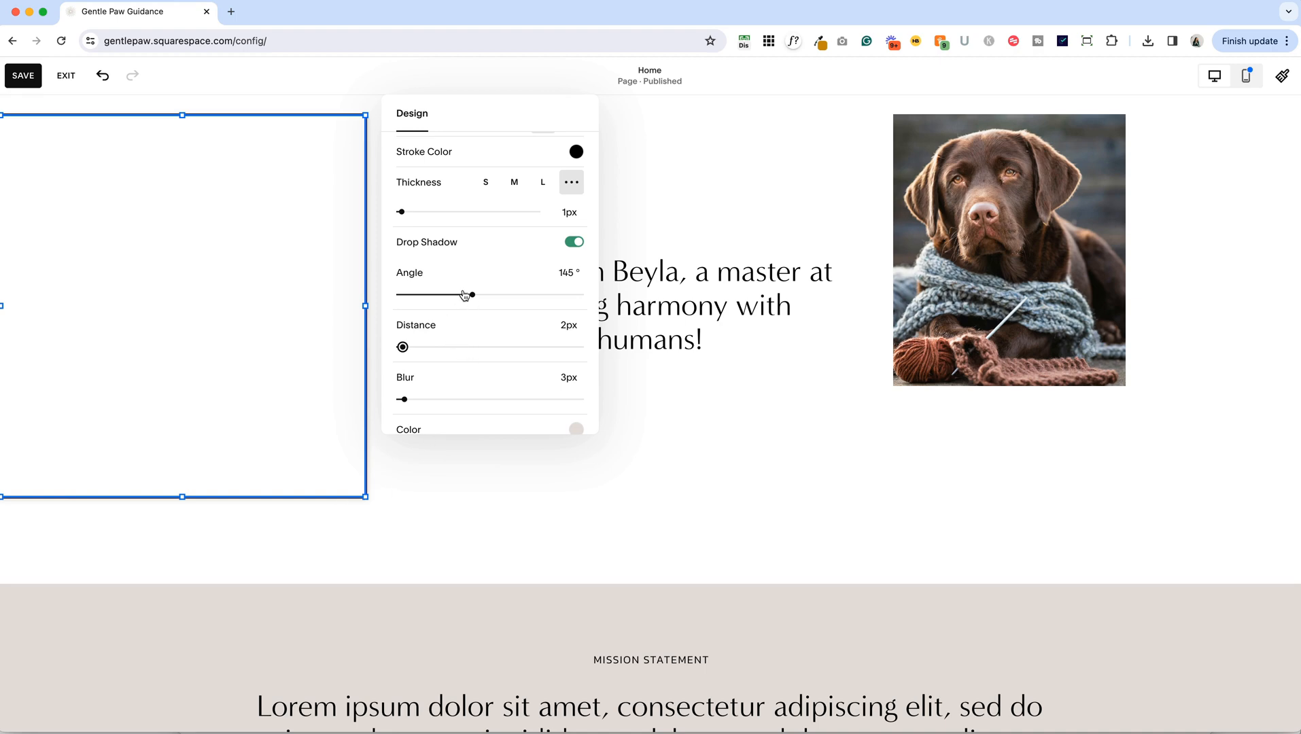
pyautogui.click(579, 434)
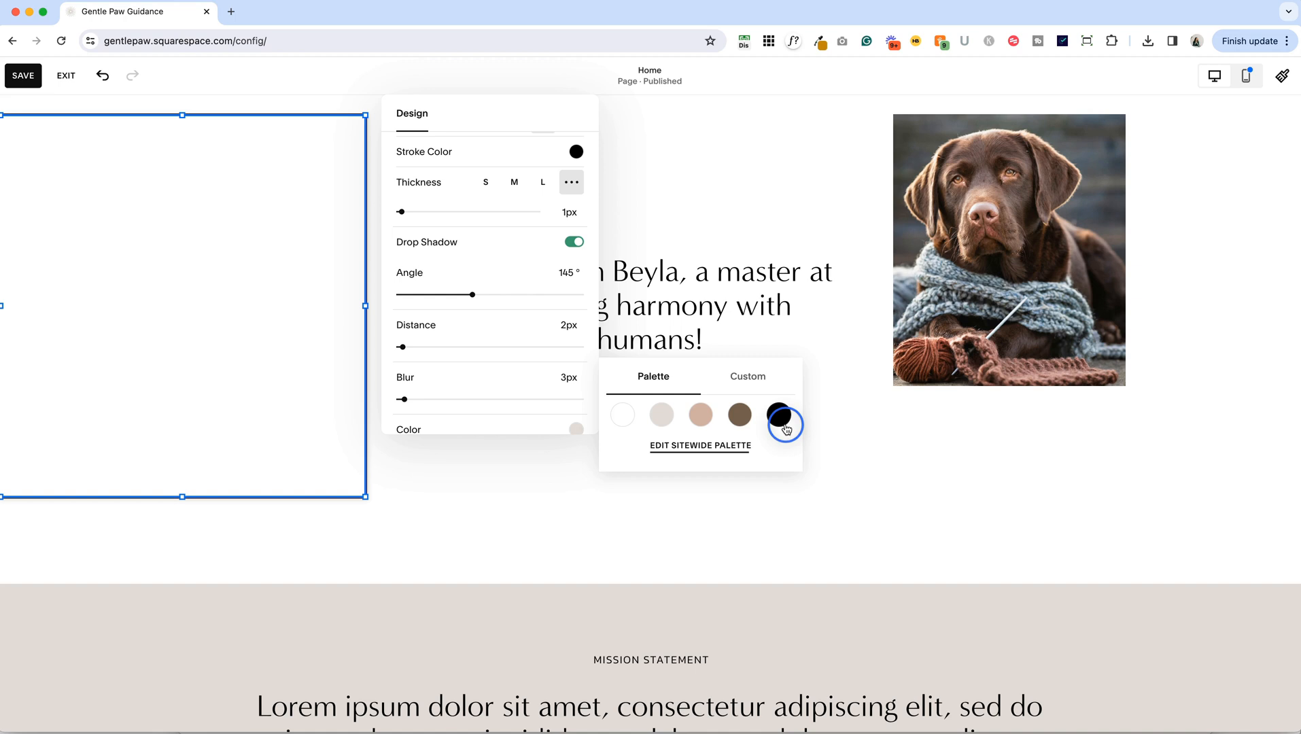
pyautogui.click(779, 416)
pyautogui.moveTo(785, 431); pyautogui.dragTo(671, 432)
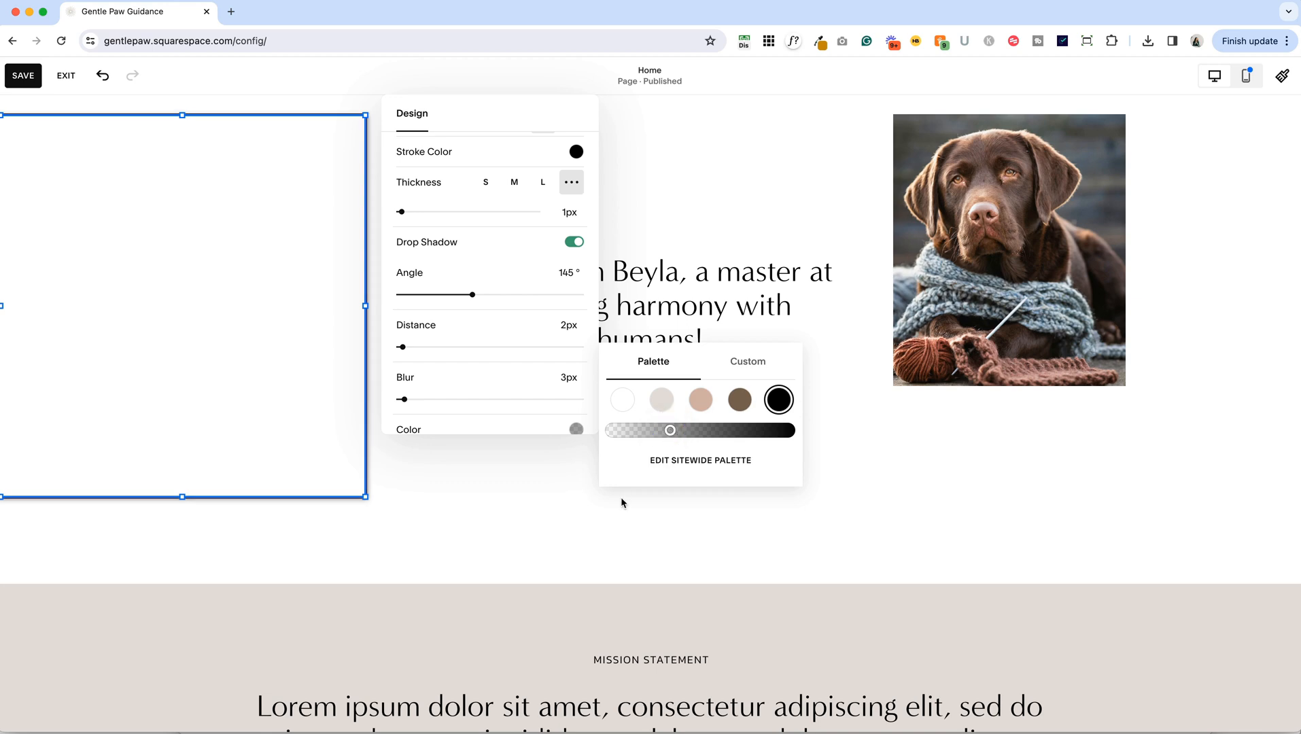
pyautogui.click(468, 502)
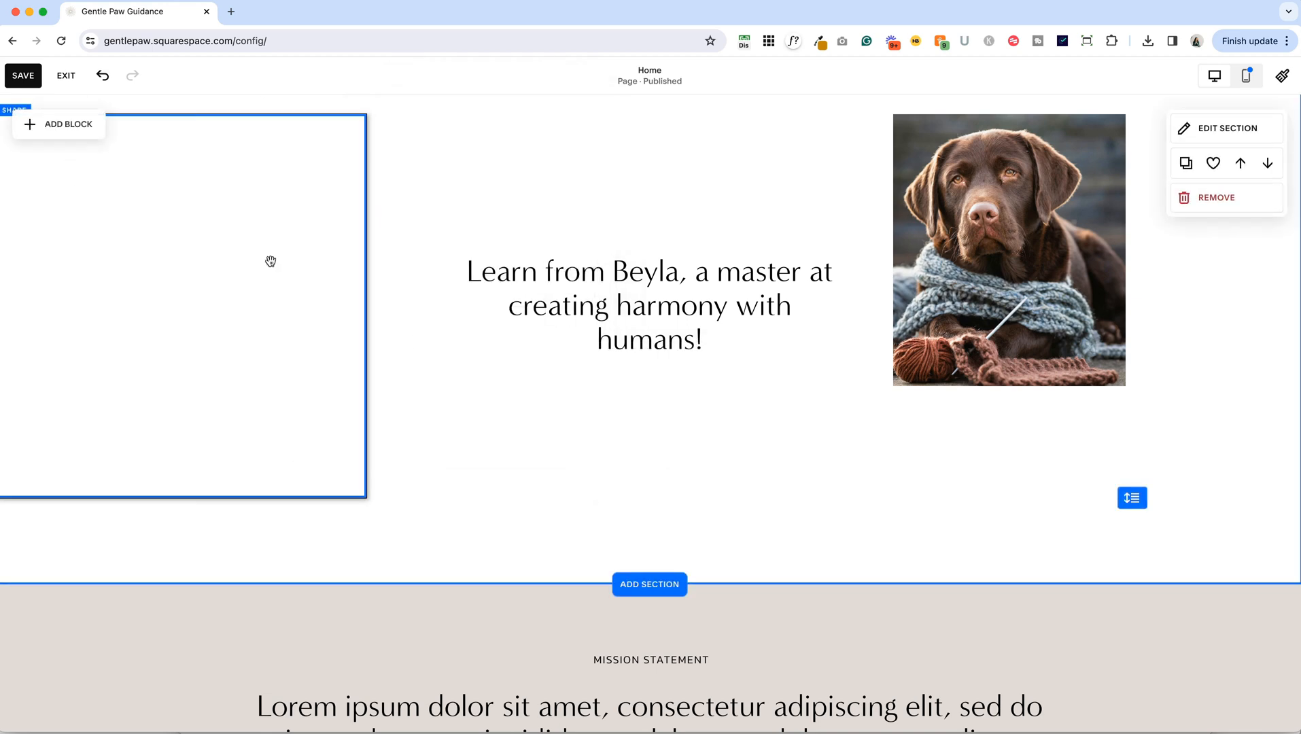
# Send the shadowed shape backward so it frames the vacuum cleaner dog photo from behind.
pyautogui.scroll(1, 430, 300)
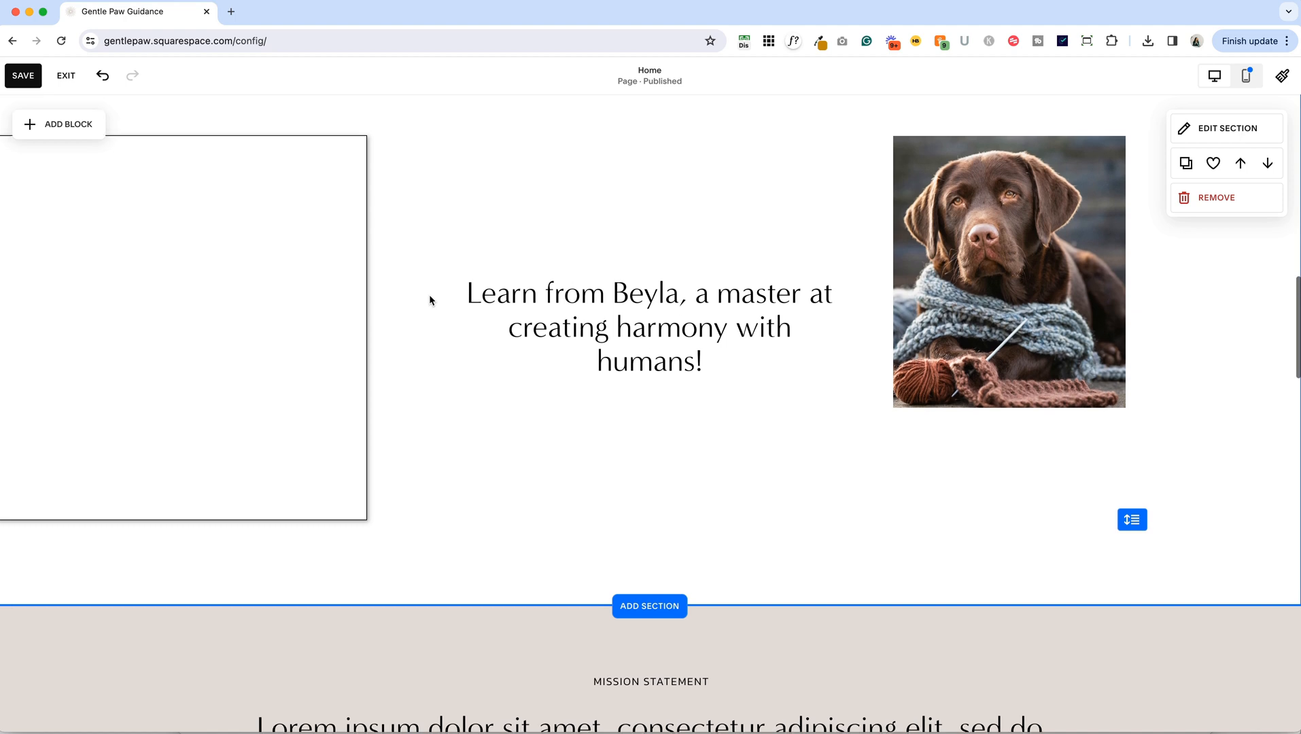
pyautogui.click(89, 246)
pyautogui.click(112, 124)
pyautogui.click(610, 514)
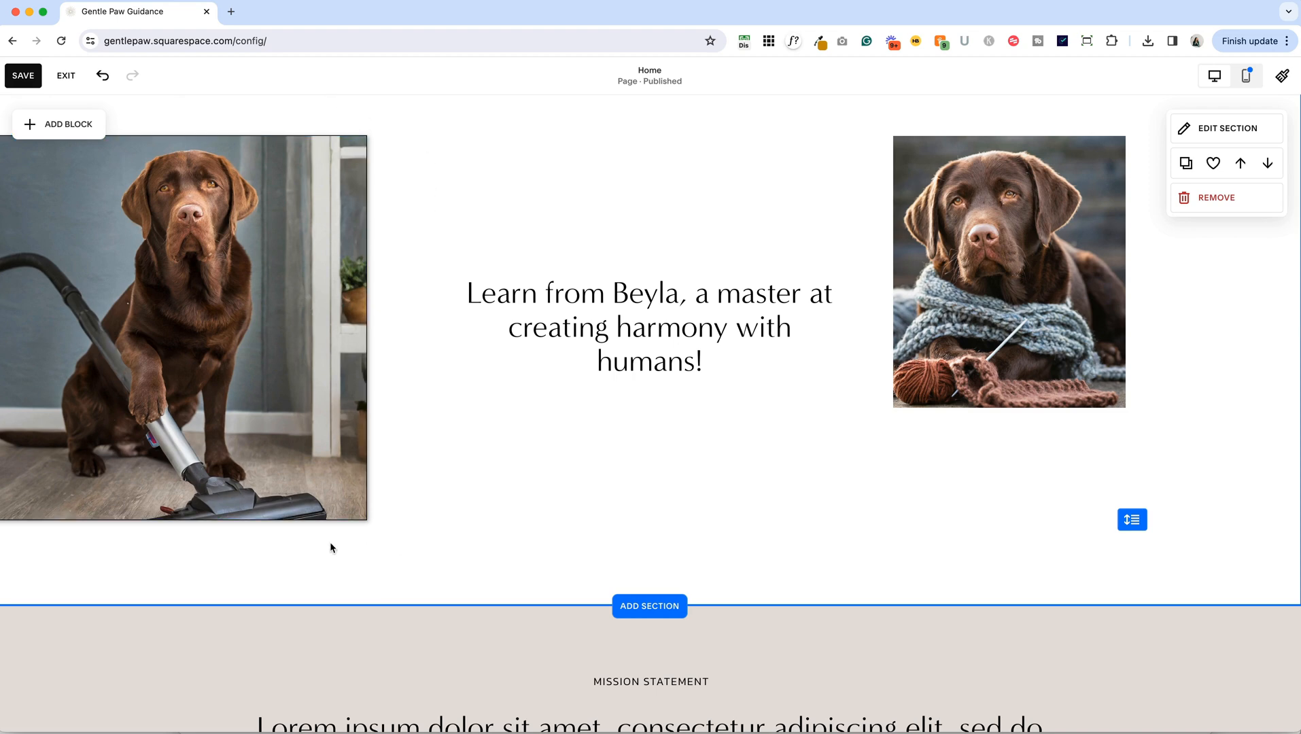
# Move the vacuum cleaner dog photo back behind the shadowed shape.
pyautogui.scroll(1, 428, 531)
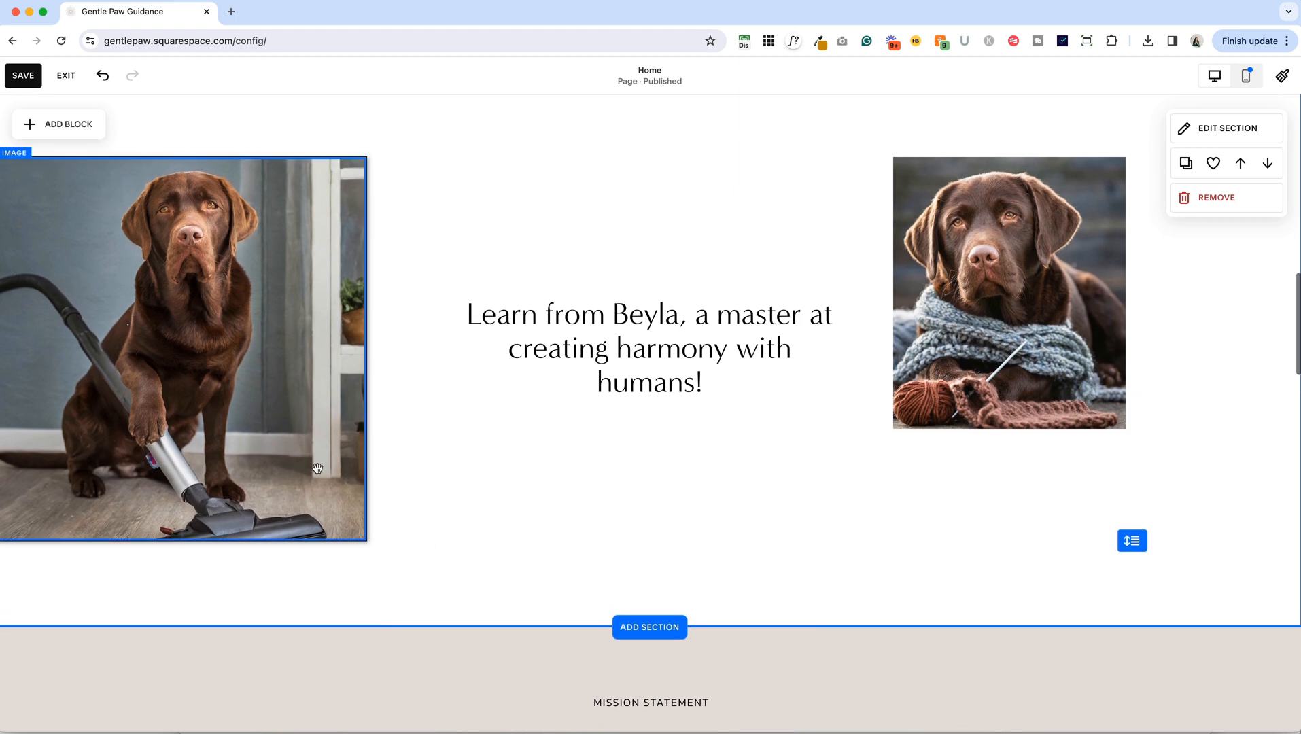
pyautogui.click(310, 464)
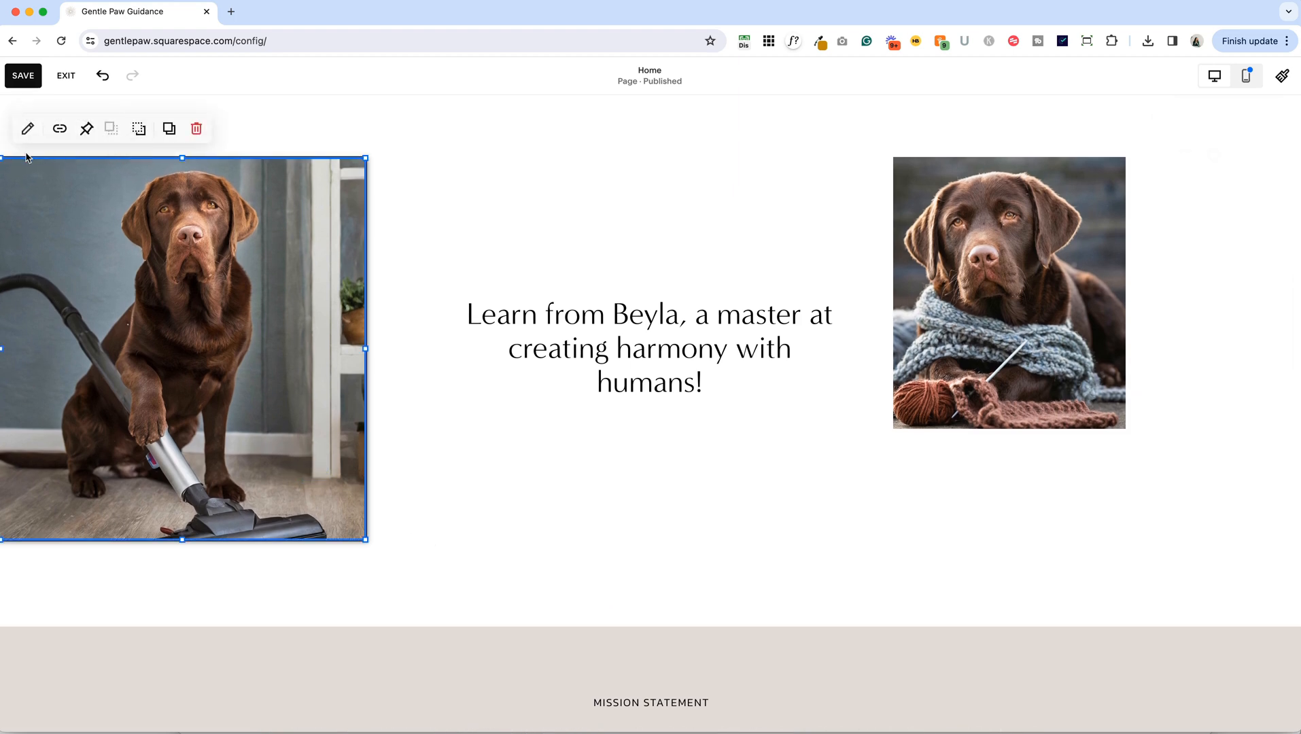
pyautogui.click(139, 128)
pyautogui.click(441, 426)
# Duplicate the shadowed shape and fit the copy to the knitting dog photo, framing it from behind.
pyautogui.click(216, 375)
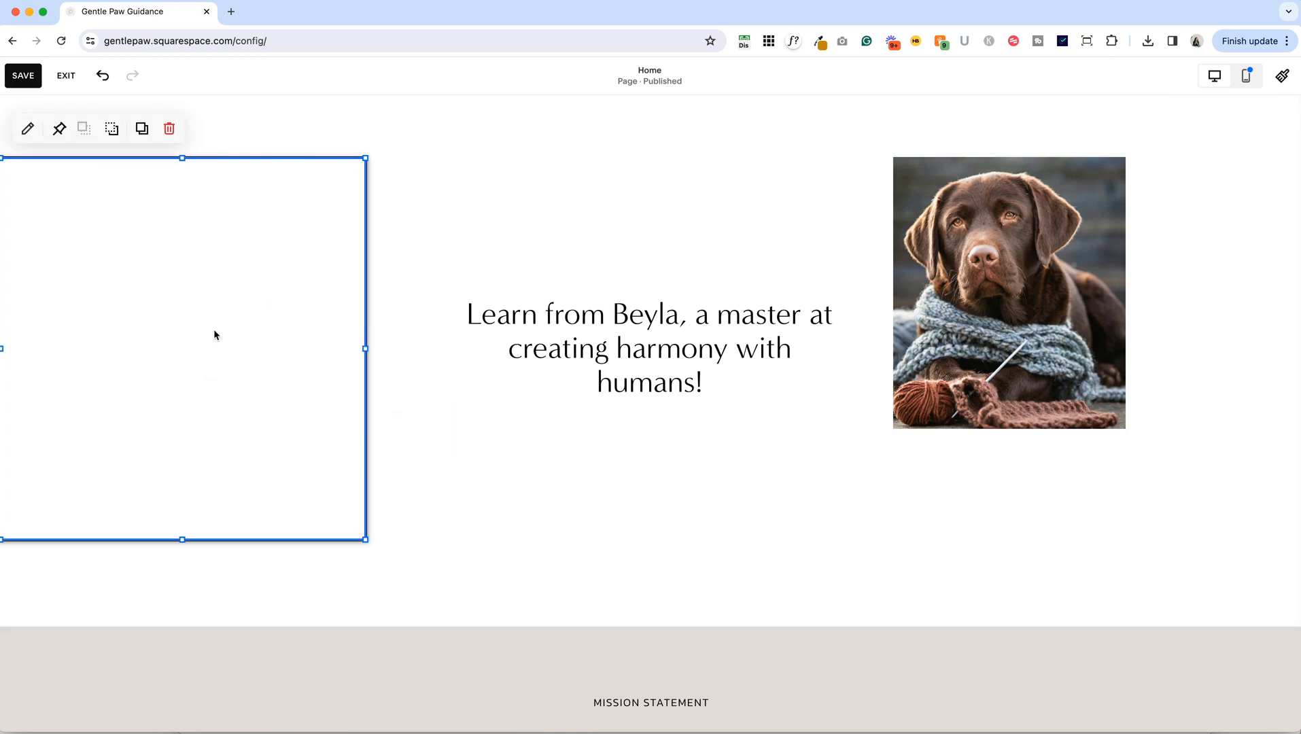
pyautogui.click(141, 129)
pyautogui.moveTo(292, 372); pyautogui.dragTo(666, 371)
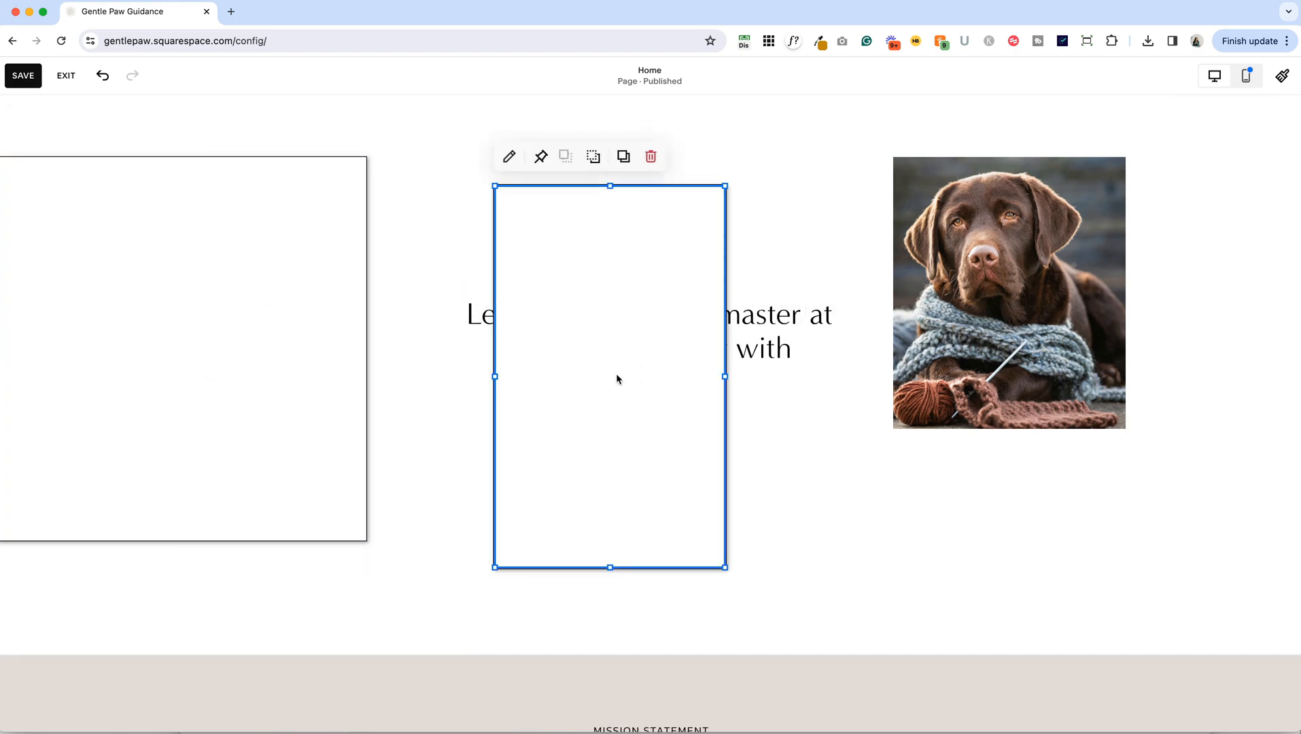
pyautogui.moveTo(608, 485); pyautogui.dragTo(1012, 458)
pyautogui.moveTo(1014, 542); pyautogui.dragTo(1011, 438)
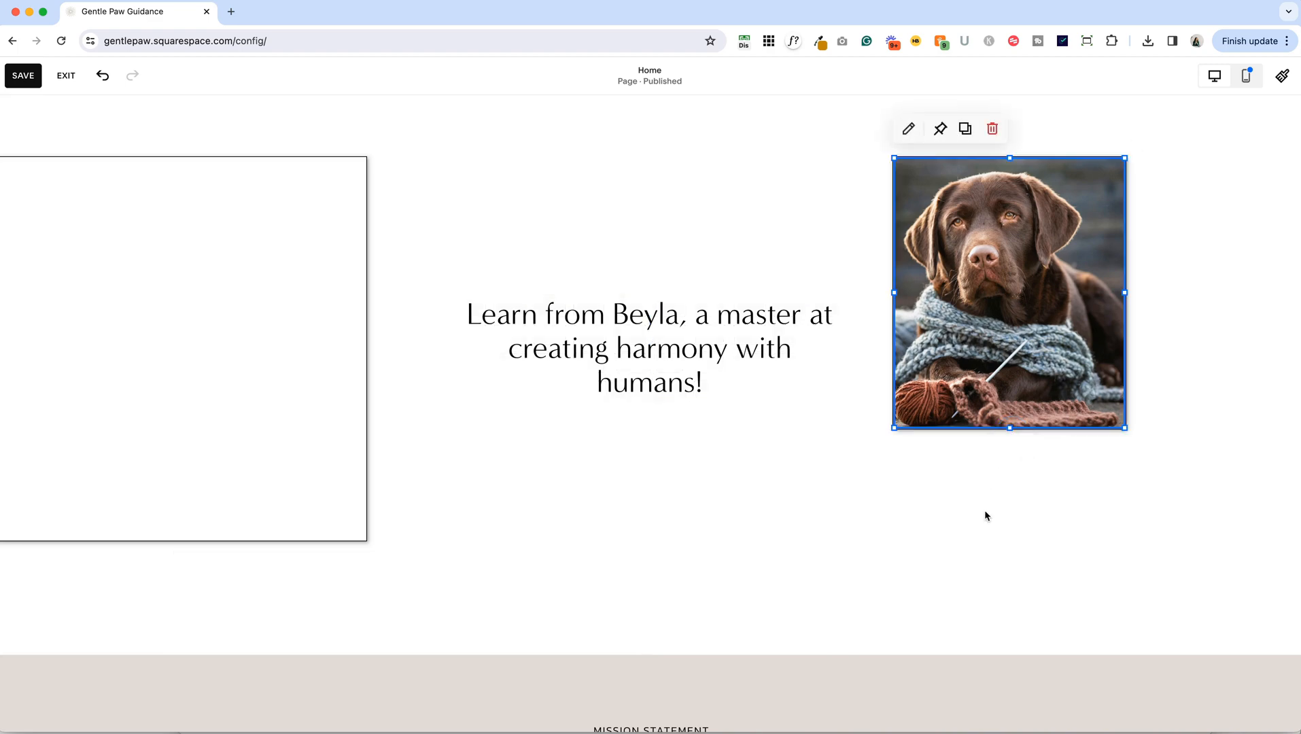
# Send the original shadowed shape back behind the vacuum cleaner dog photo.
pyautogui.click(177, 281)
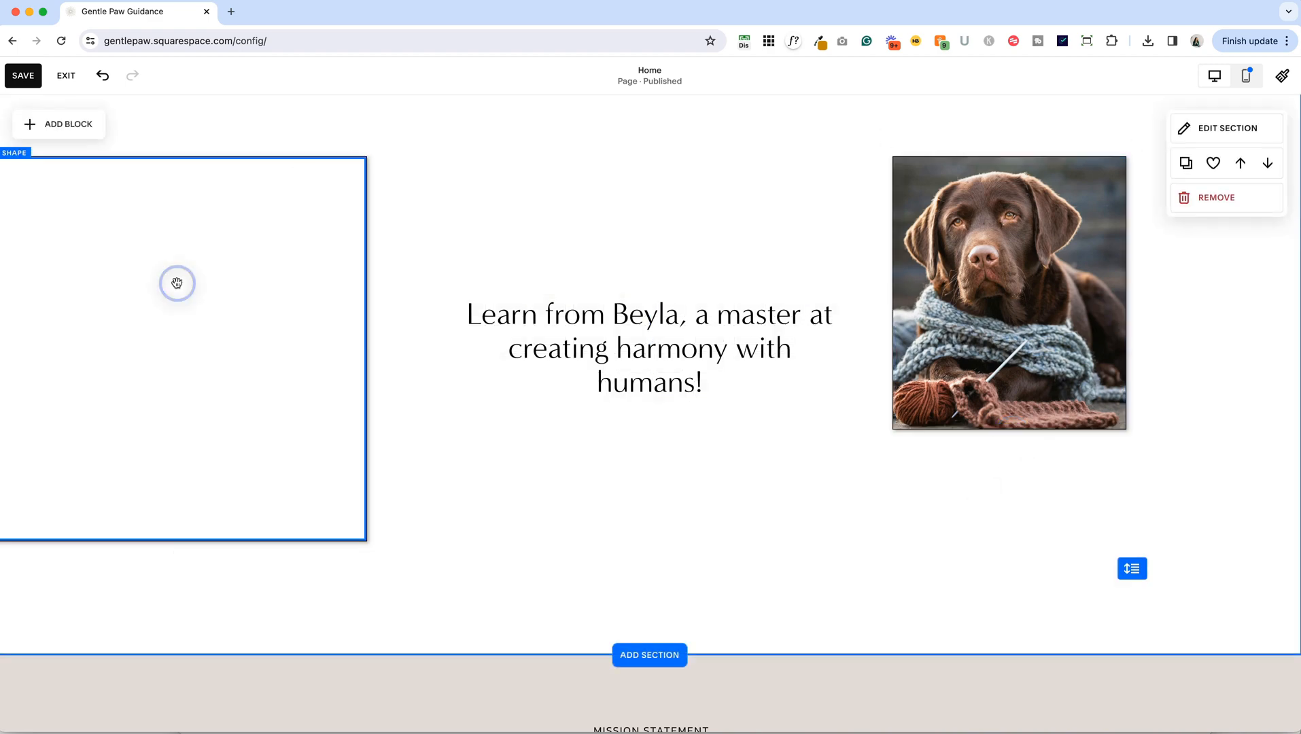
pyautogui.click(111, 128)
pyautogui.click(455, 161)
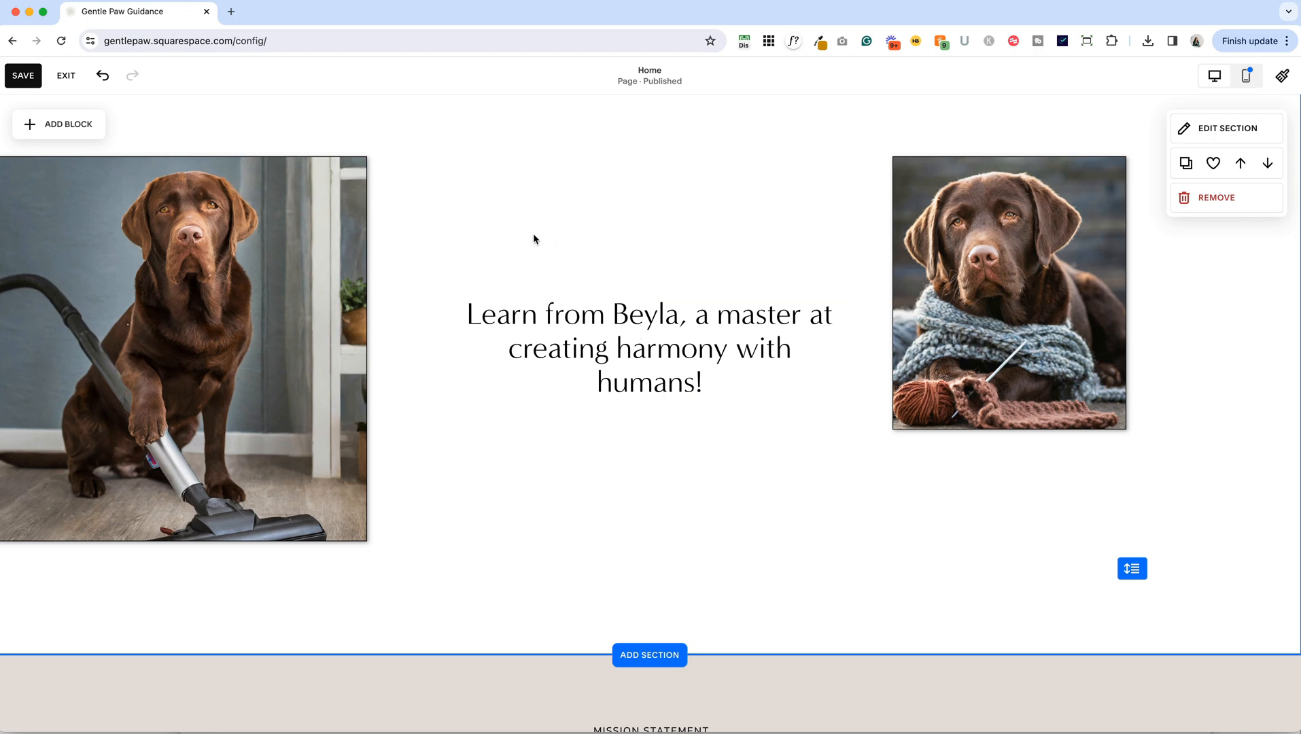
# Switch to the mobile layout, position the upper shape over the vacuum cleaner dog photo, and send it behind the photo.
pyautogui.click(1246, 75)
pyautogui.scroll(3, 496, 412)
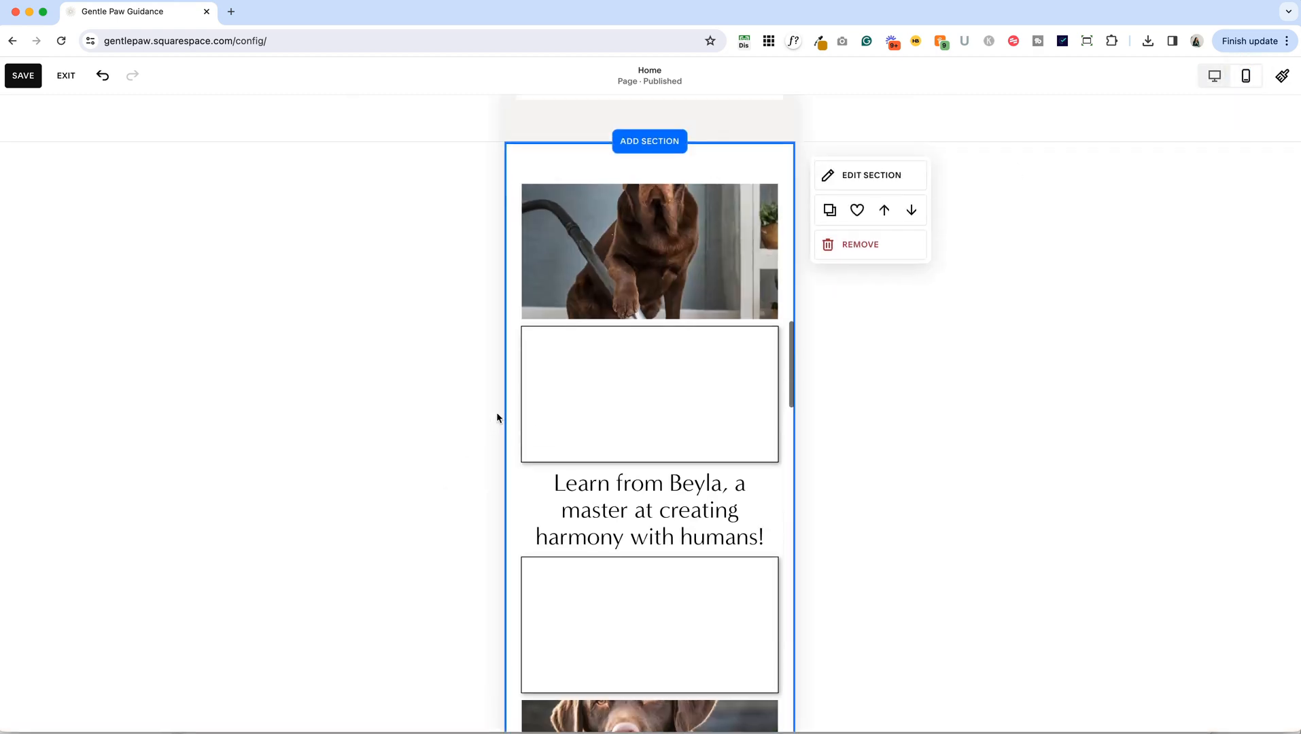
pyautogui.scroll(-1, 660, 478)
pyautogui.scroll(-3, 660, 476)
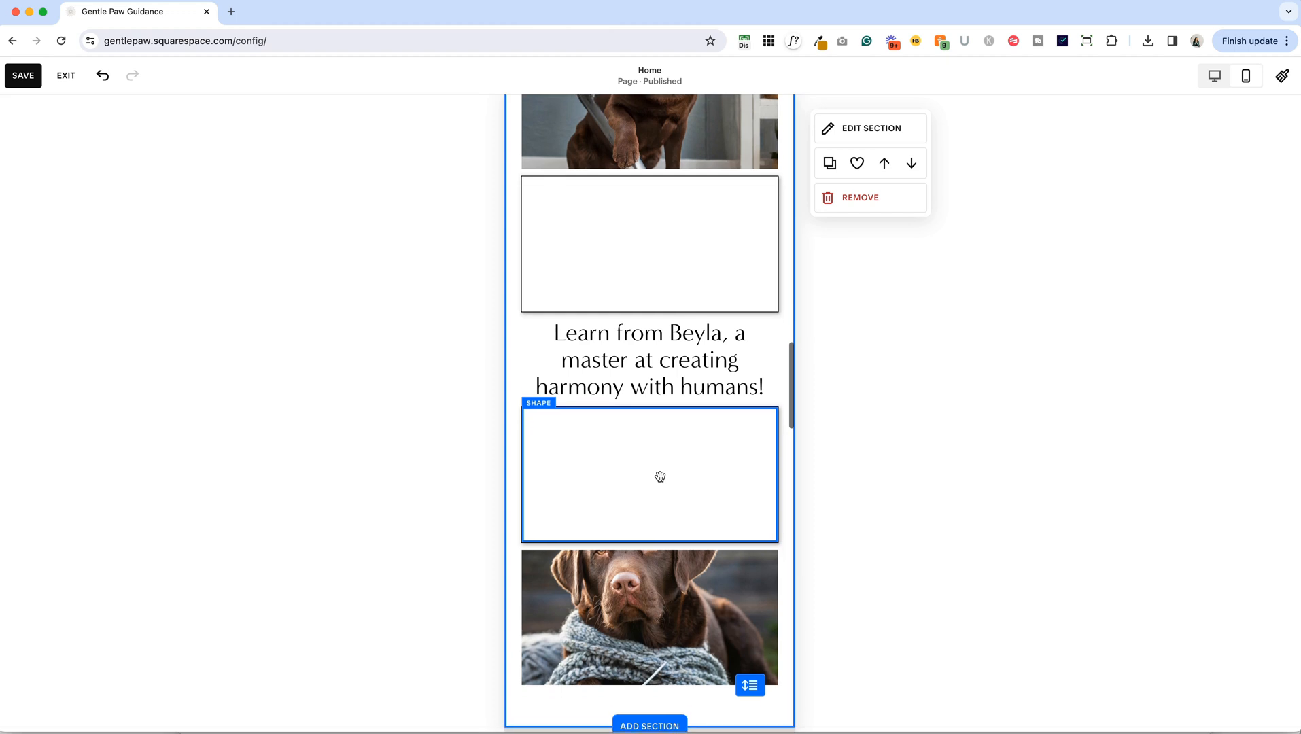
pyautogui.scroll(2, 659, 475)
pyautogui.moveTo(642, 372); pyautogui.dragTo(668, 340)
pyautogui.click(910, 144)
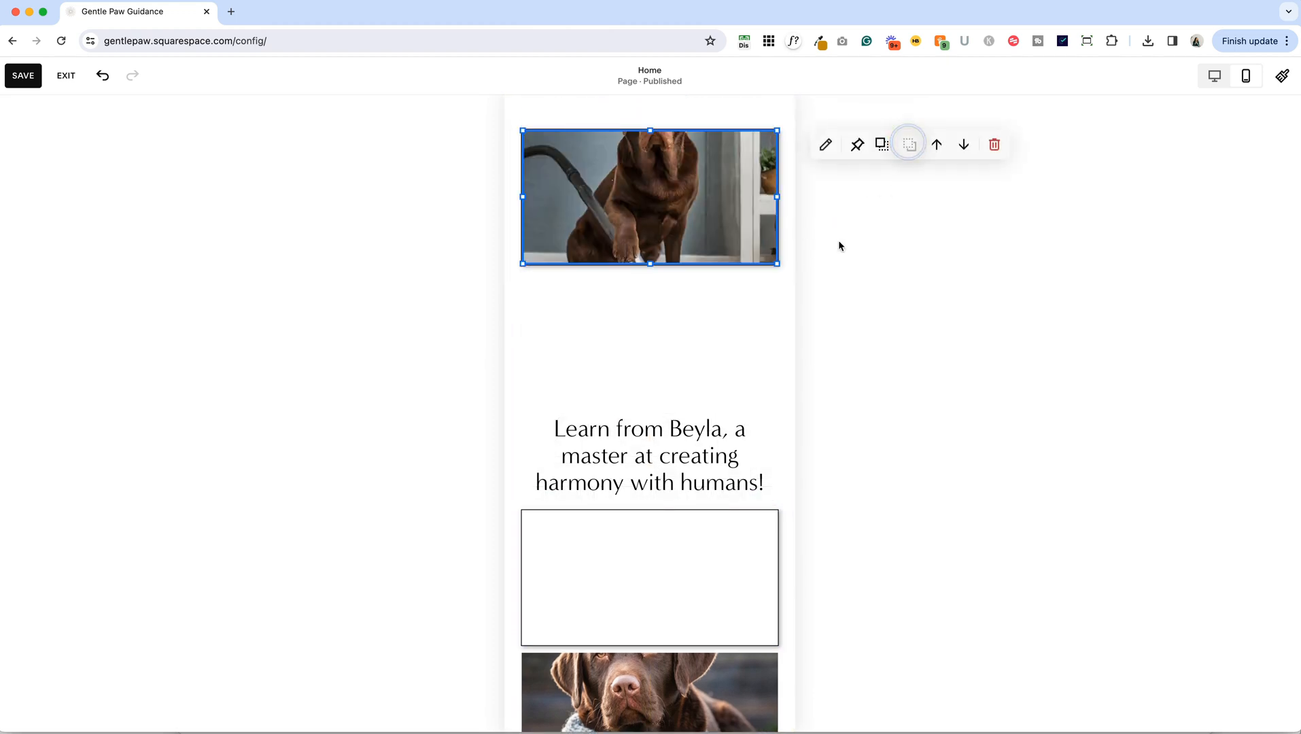
# Stretch the vacuum cleaner dog photo downward on mobile and move it behind the shape to expose the shape for resizing.
pyautogui.click(763, 259)
pyautogui.moveTo(781, 268); pyautogui.dragTo(770, 393)
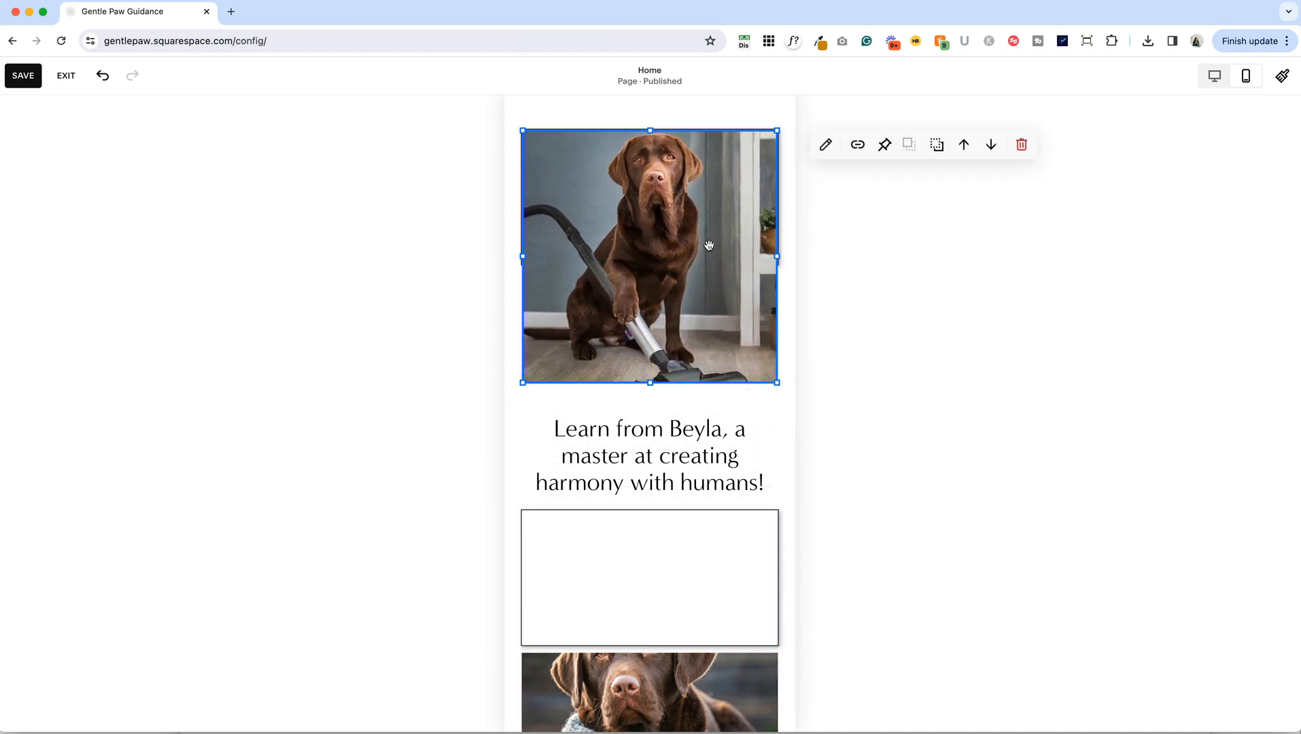
pyautogui.click(936, 144)
# Extend the shape and the vacuum cleaner dog photo down to just above the heading, and send the shape behind the photo.
pyautogui.click(673, 244)
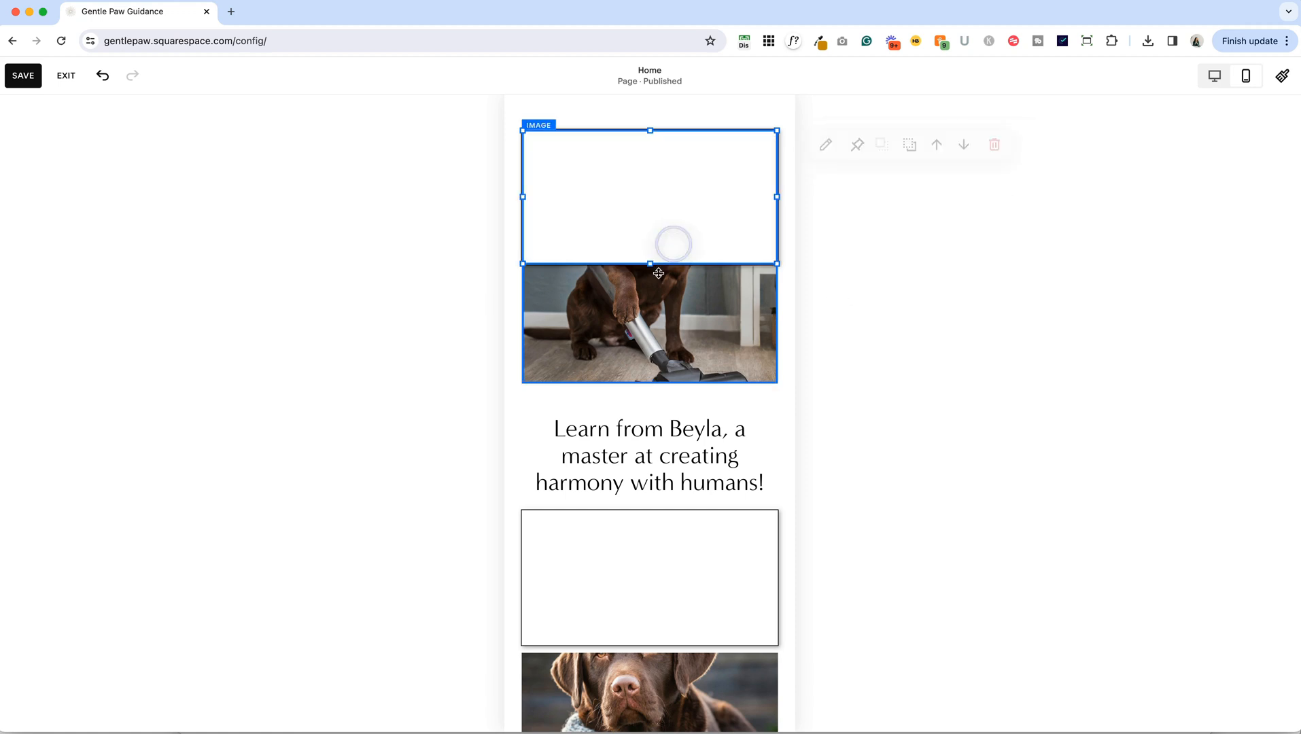
pyautogui.moveTo(650, 266); pyautogui.dragTo(648, 409)
pyautogui.click(658, 303)
pyautogui.moveTo(656, 335); pyautogui.dragTo(648, 407)
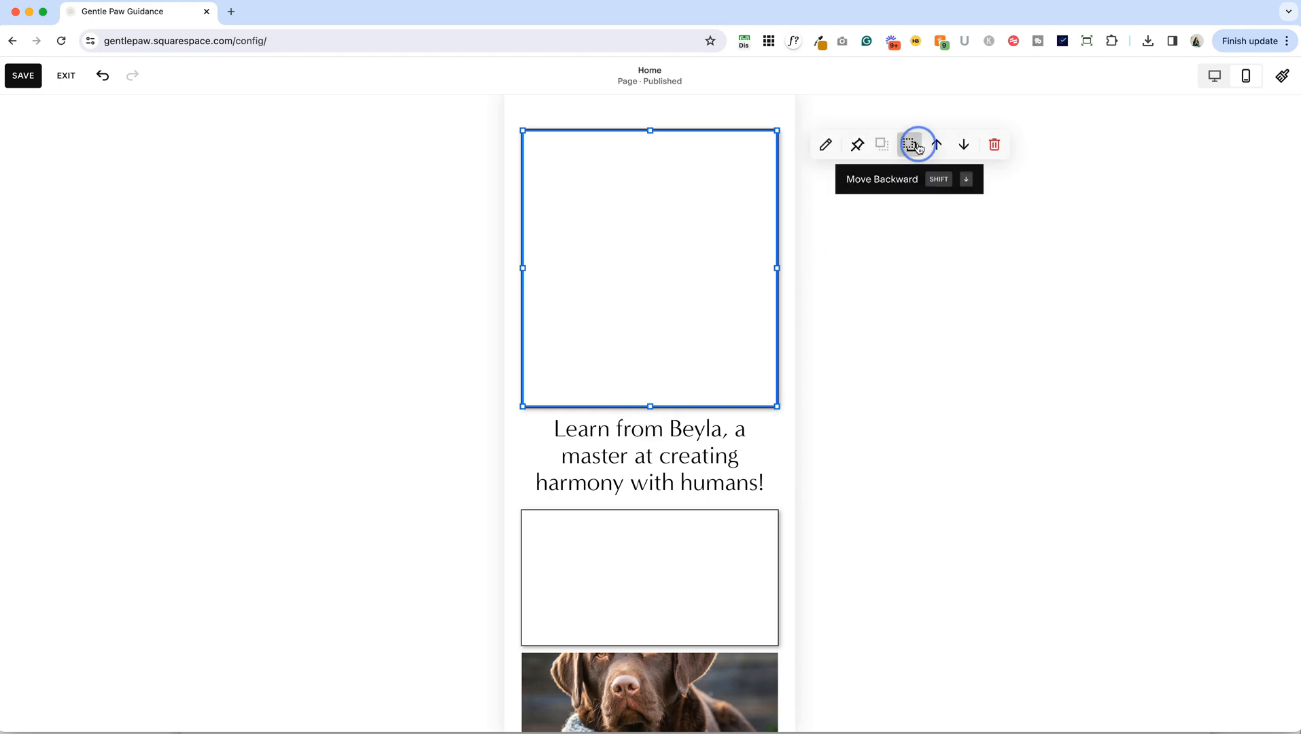
pyautogui.click(907, 155)
# Make the knitting dog photo taller on mobile, match the second shape to its size, and send the shape behind it.
pyautogui.scroll(-4, 768, 357)
pyautogui.scroll(1, 768, 357)
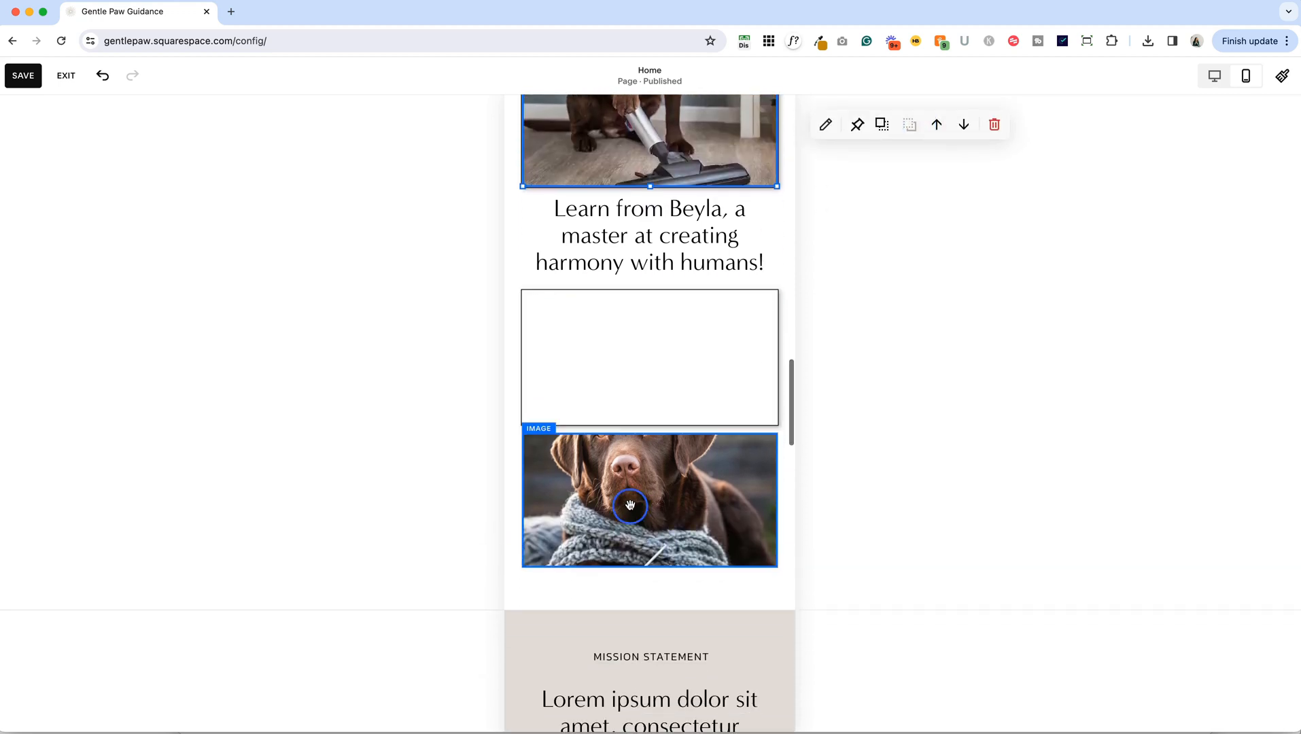
pyautogui.click(652, 438)
pyautogui.moveTo(652, 438); pyautogui.dragTo(686, 404)
pyautogui.click(688, 333)
pyautogui.moveTo(649, 495); pyautogui.dragTo(650, 568)
pyautogui.click(909, 377)
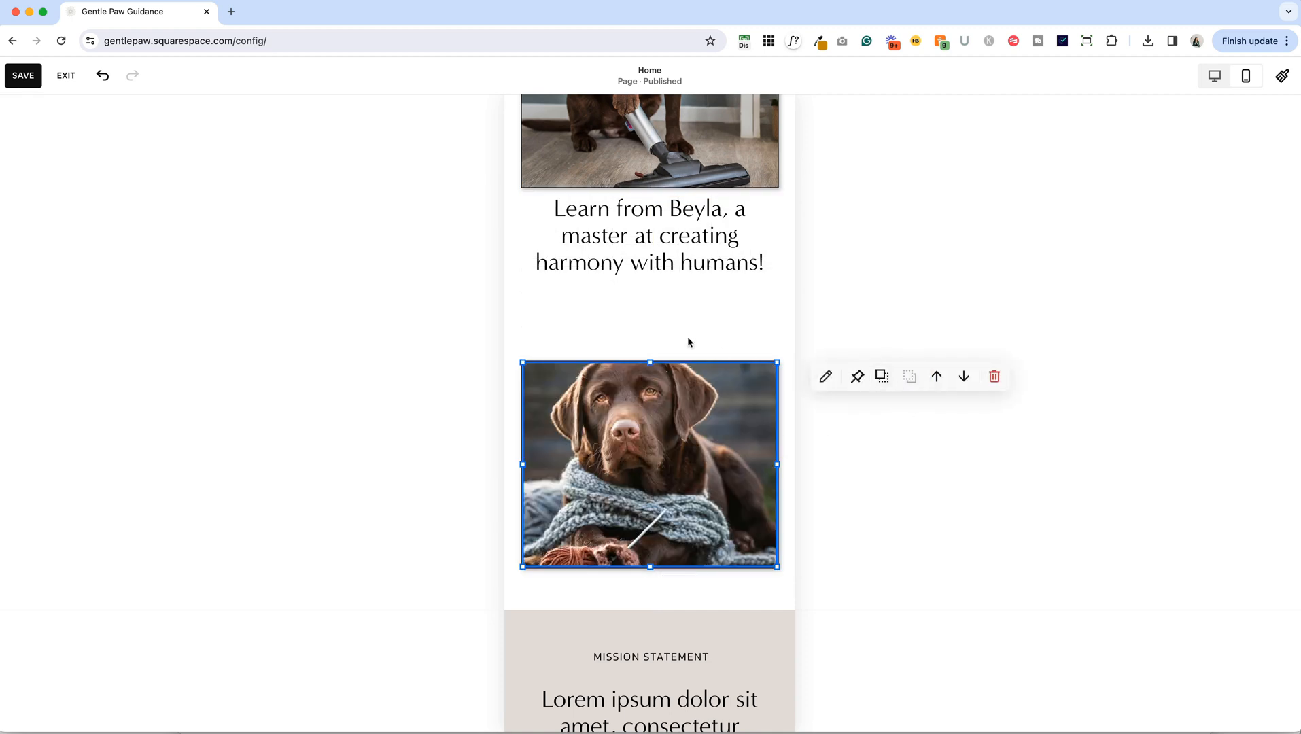
pyautogui.click(650, 335)
pyautogui.click(886, 323)
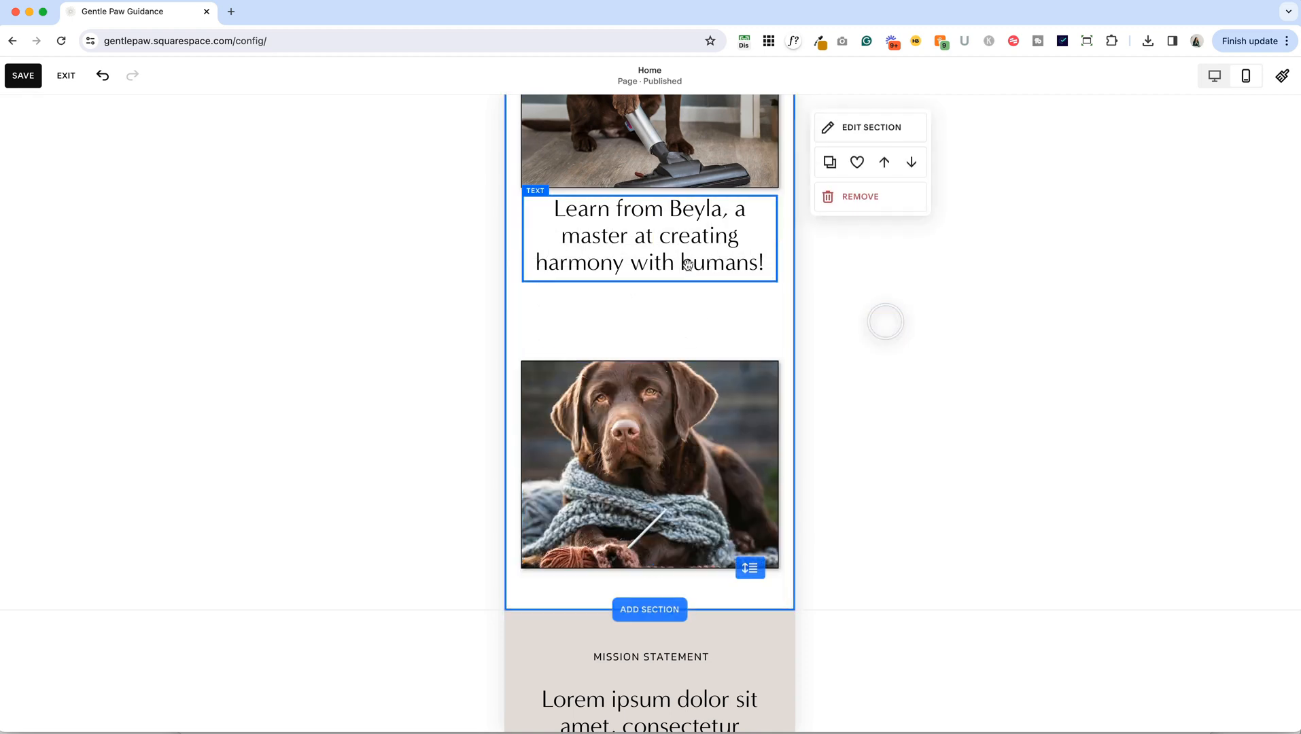
# Stretch the "Learn from Beyla" text block to fill the gap between the two photos and center its text vertically.
pyautogui.moveTo(685, 268); pyautogui.dragTo(650, 352)
pyautogui.click(901, 359)
pyautogui.moveTo(651, 220); pyautogui.dragTo(651, 196)
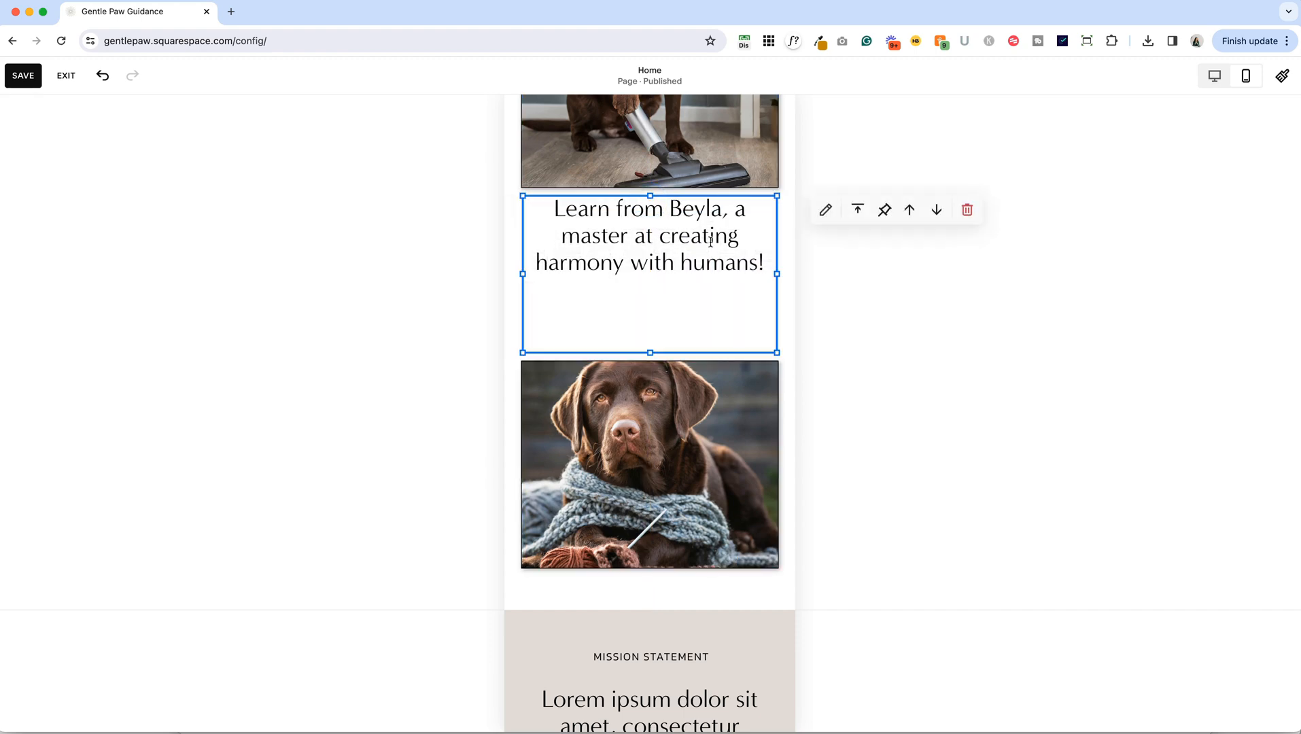
pyautogui.click(861, 212)
pyautogui.click(858, 242)
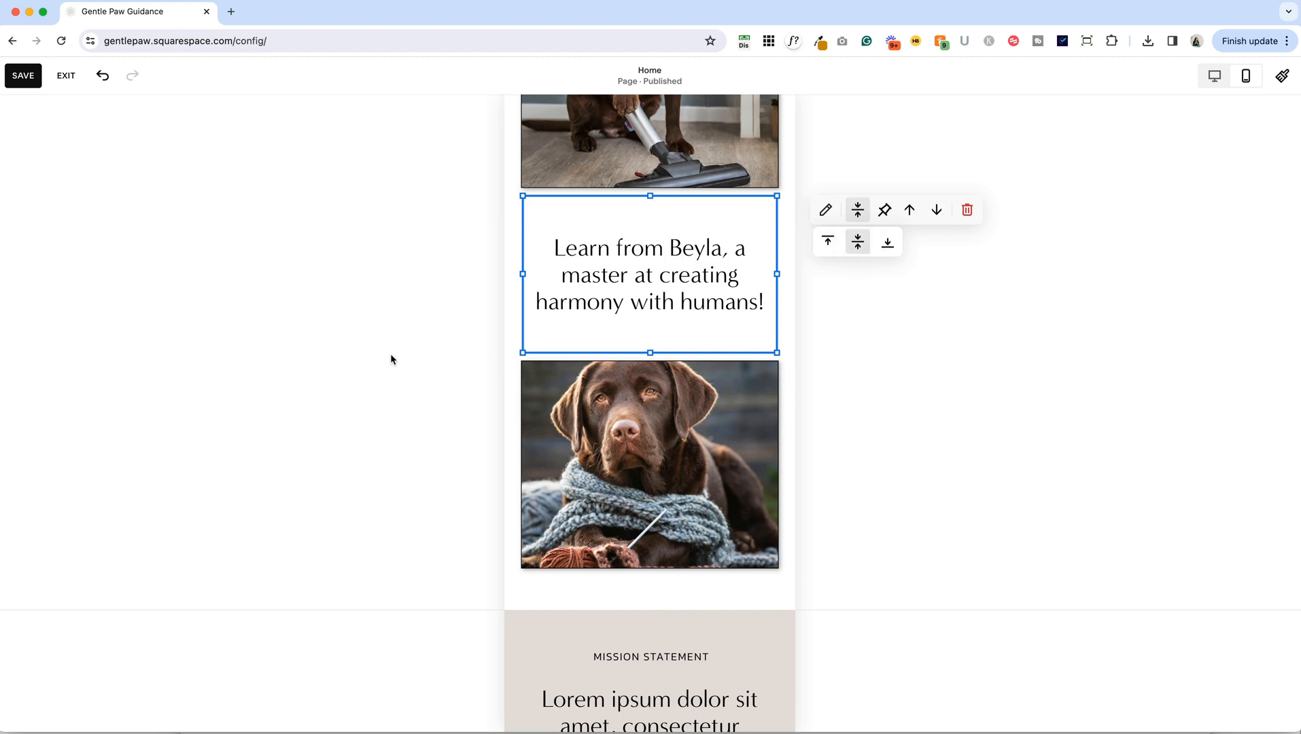
pyautogui.click(390, 356)
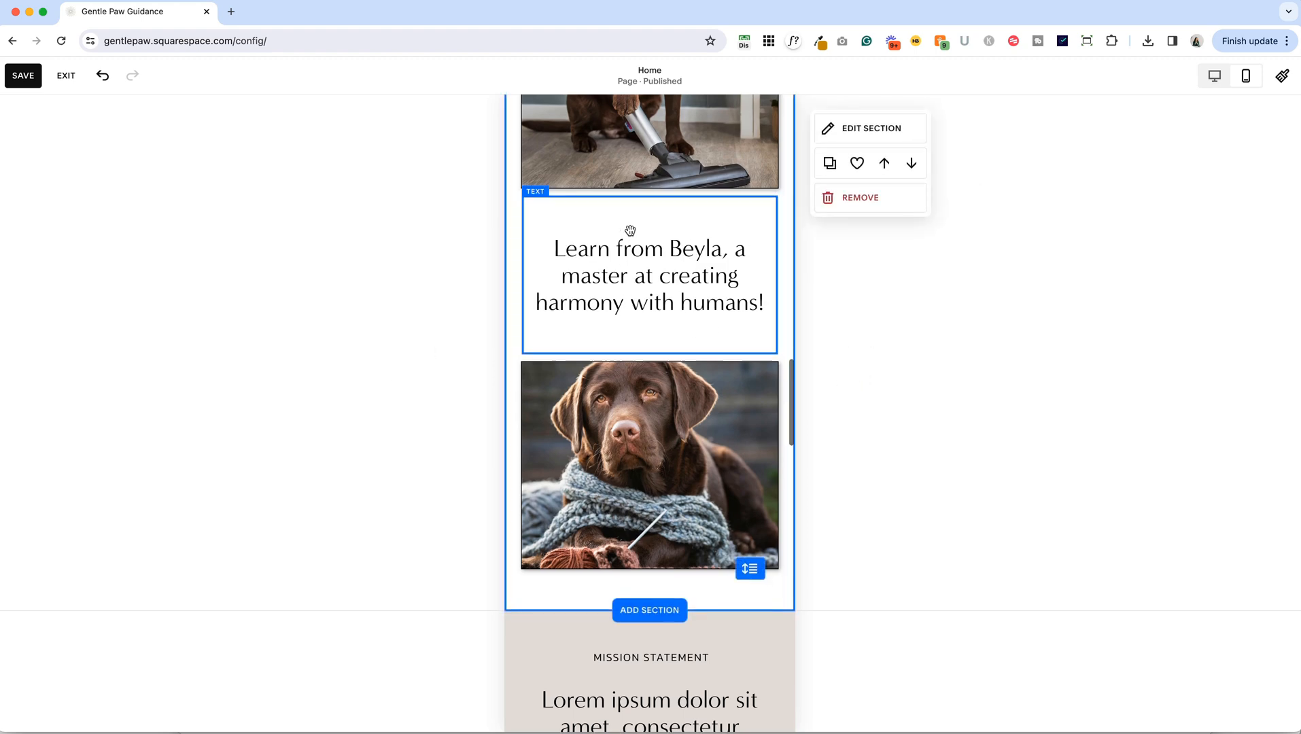
pyautogui.scroll(5, 639, 228)
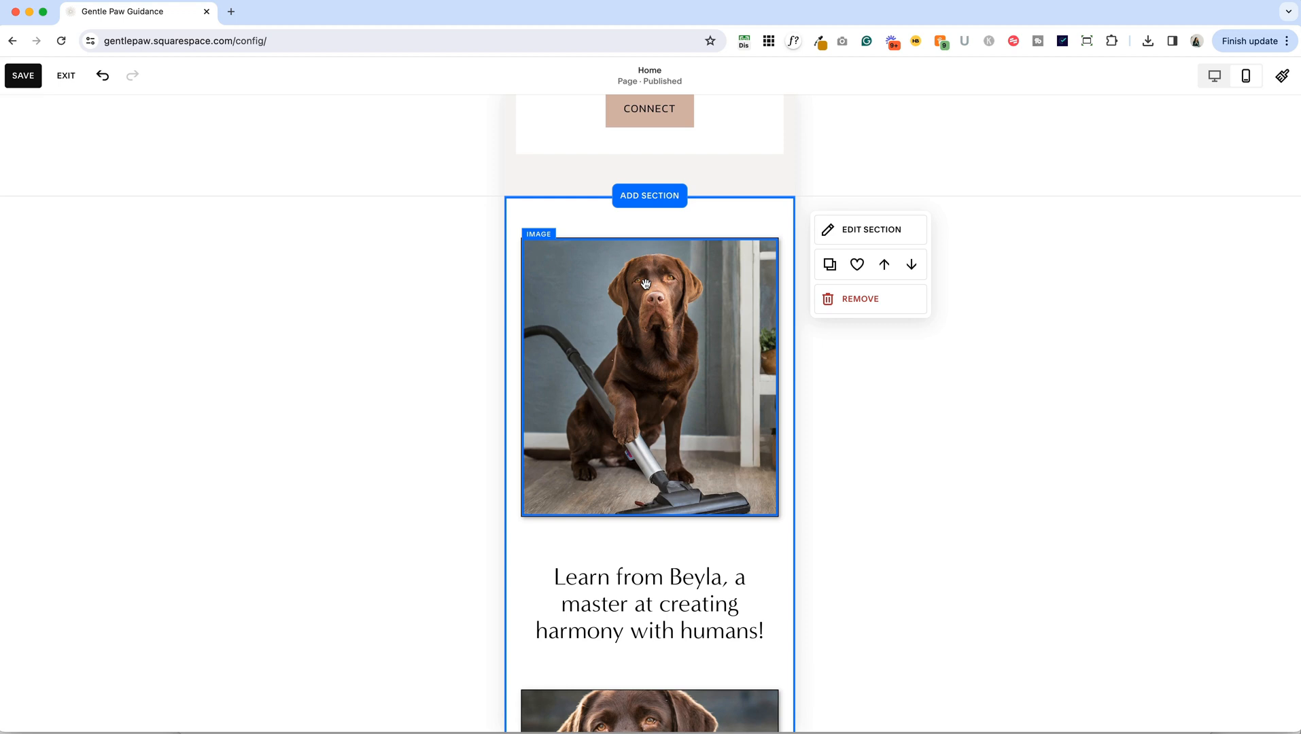
pyautogui.scroll(-3, 640, 513)
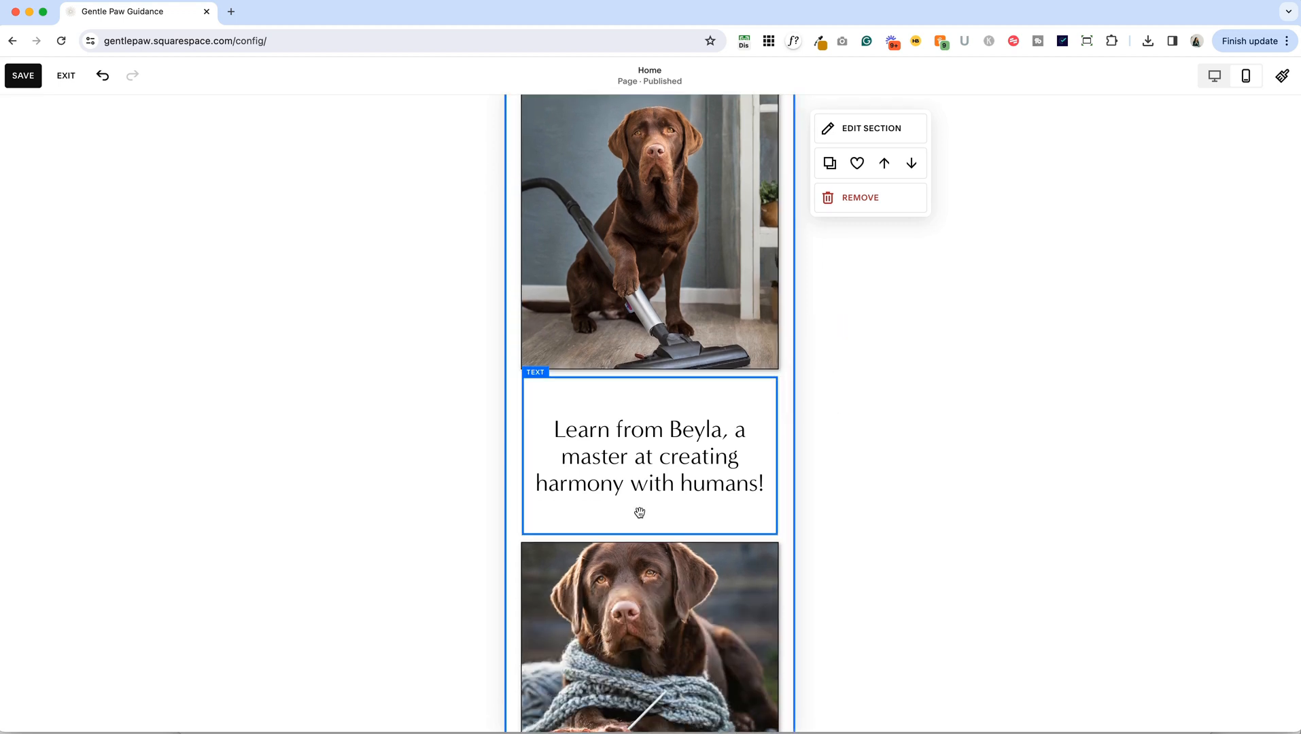
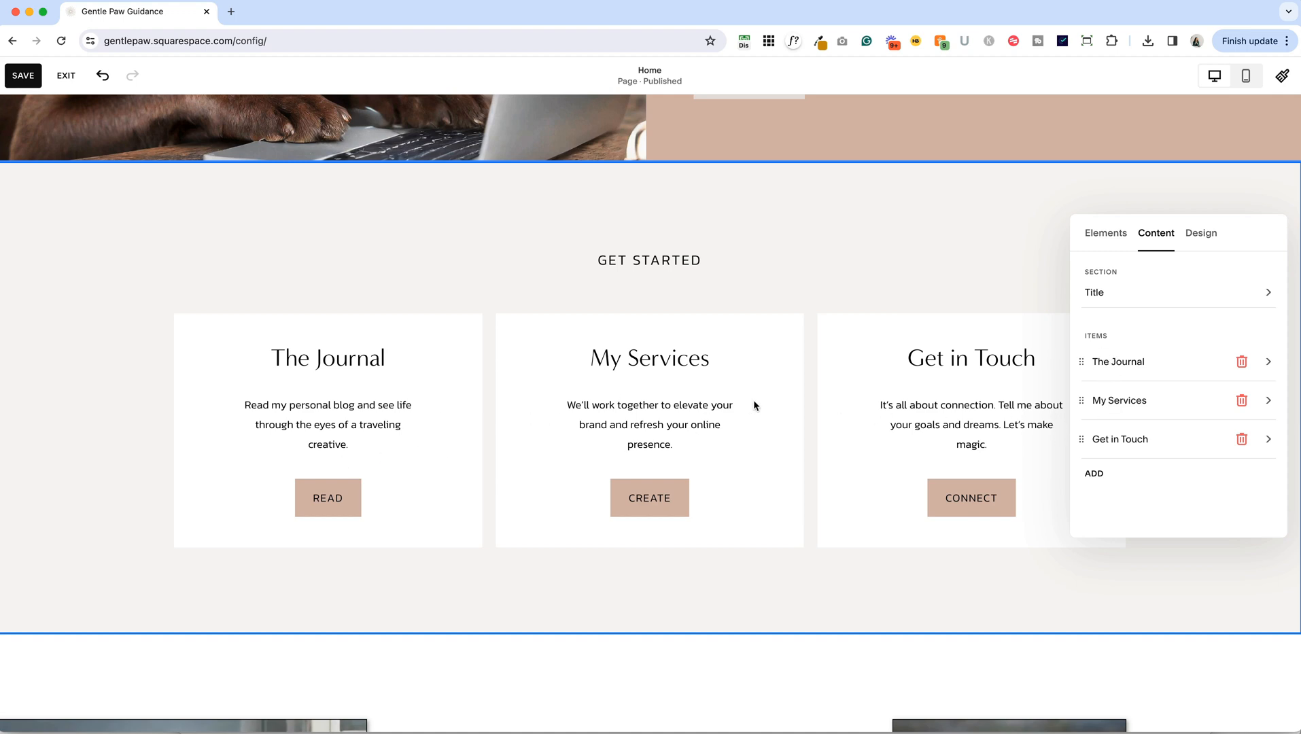
# Lengthen the My Services item's description with placeholder text from "Lorem ipsum dolor sit amet" through "et dolore magna aliqua.".
pyautogui.click(1149, 407)
pyautogui.click(1213, 382)
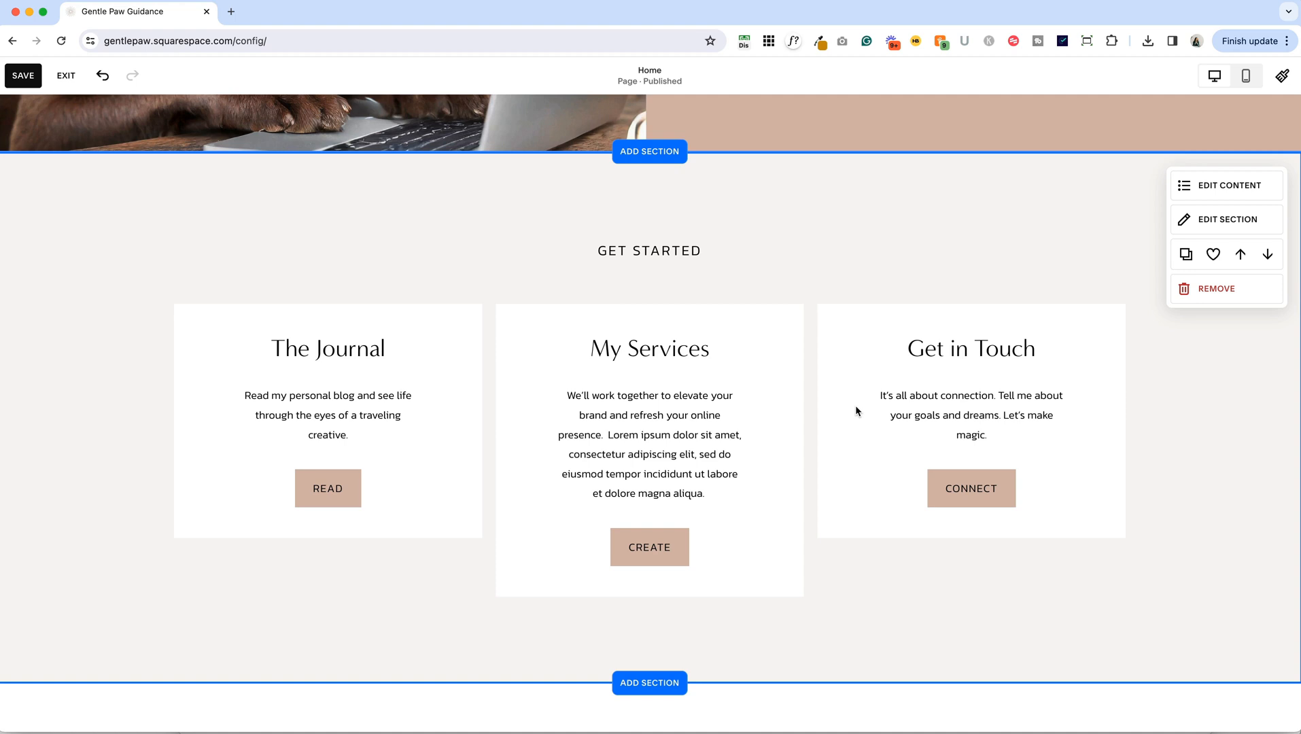
# Set the Get Started list's item position to the vertically stretched option so the cards match in height and their buttons align.
pyautogui.click(1222, 182)
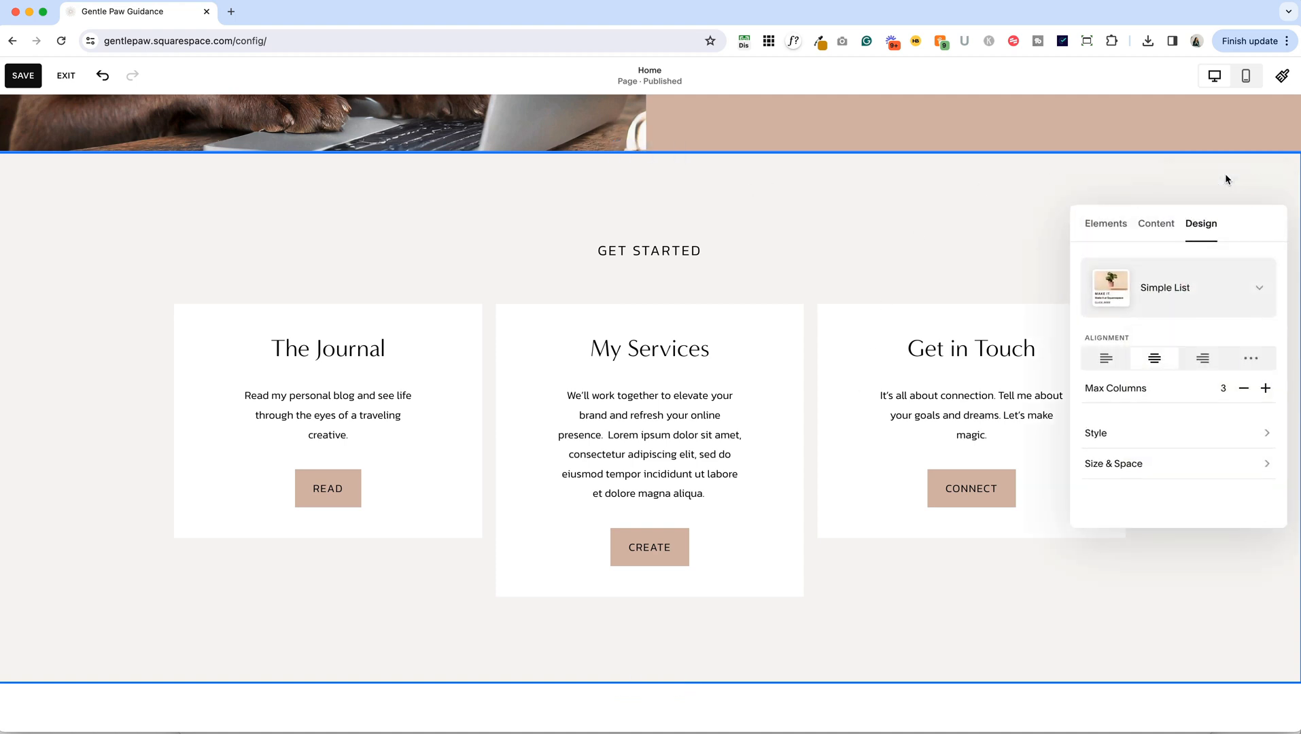
pyautogui.click(1105, 226)
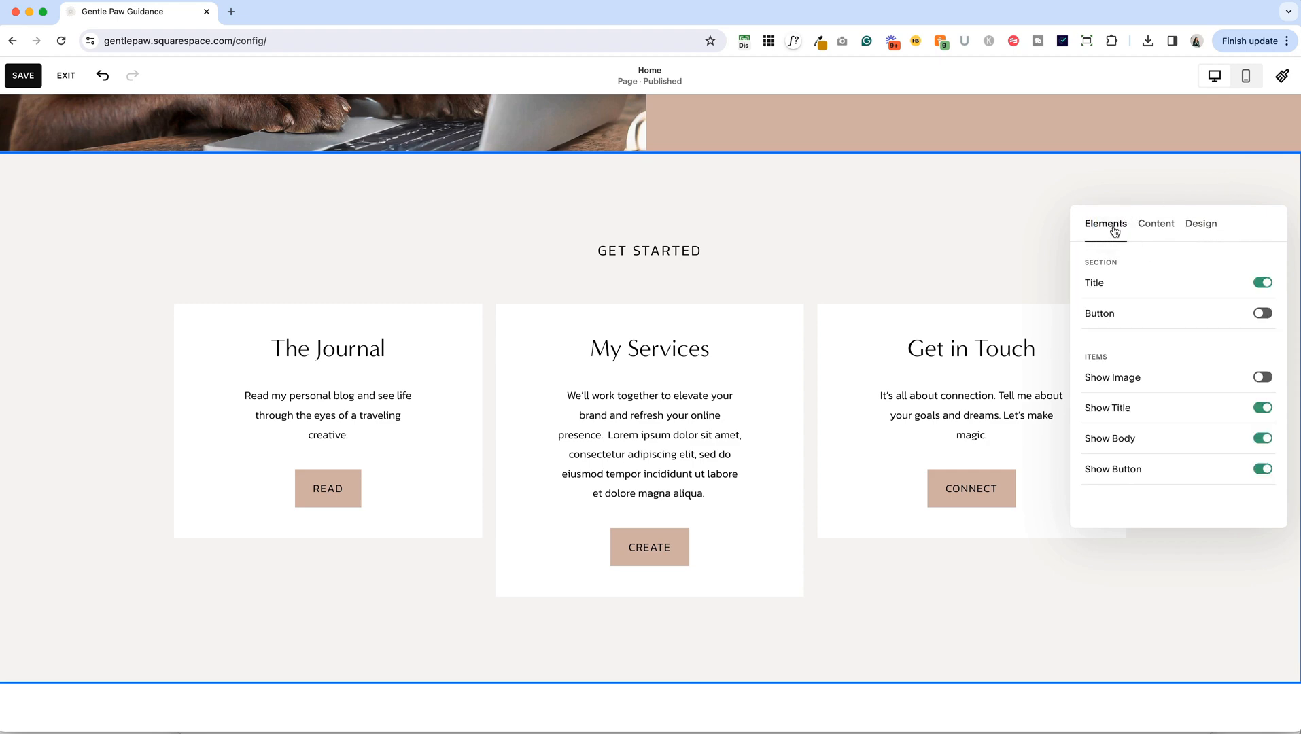
pyautogui.click(1151, 230)
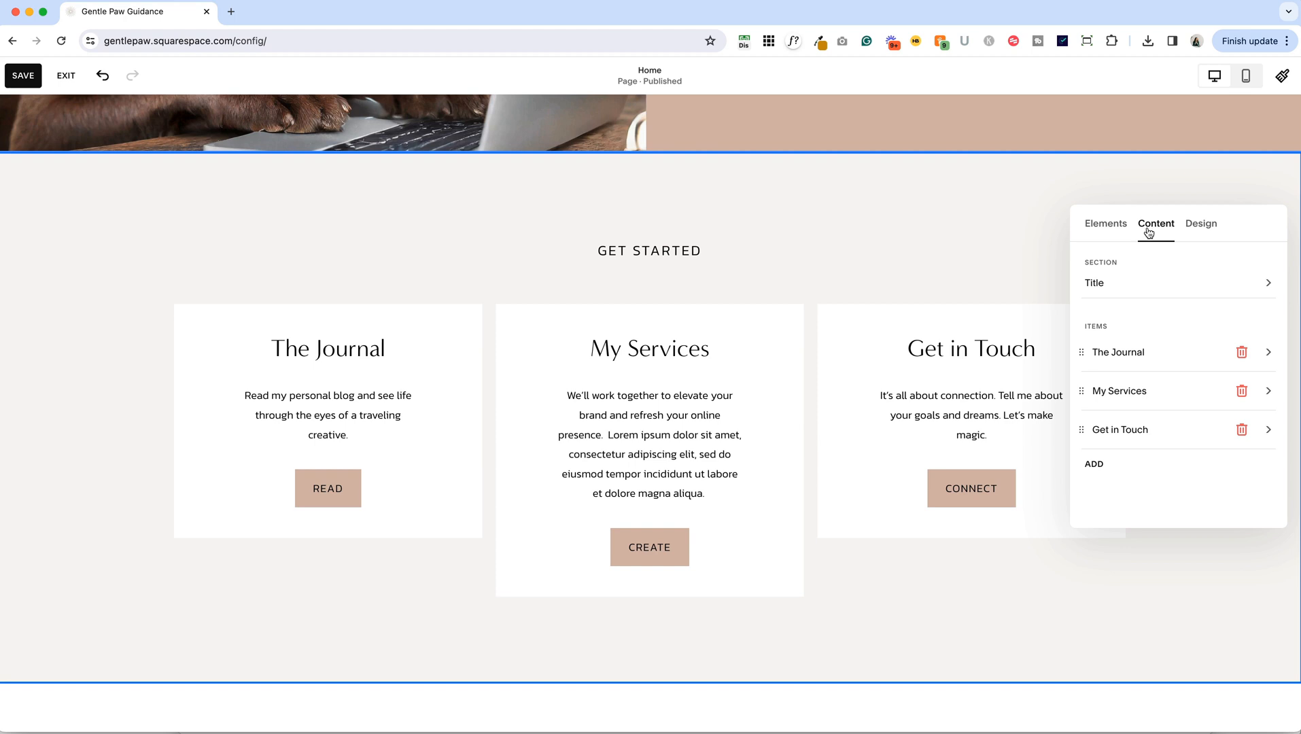
pyautogui.click(1209, 228)
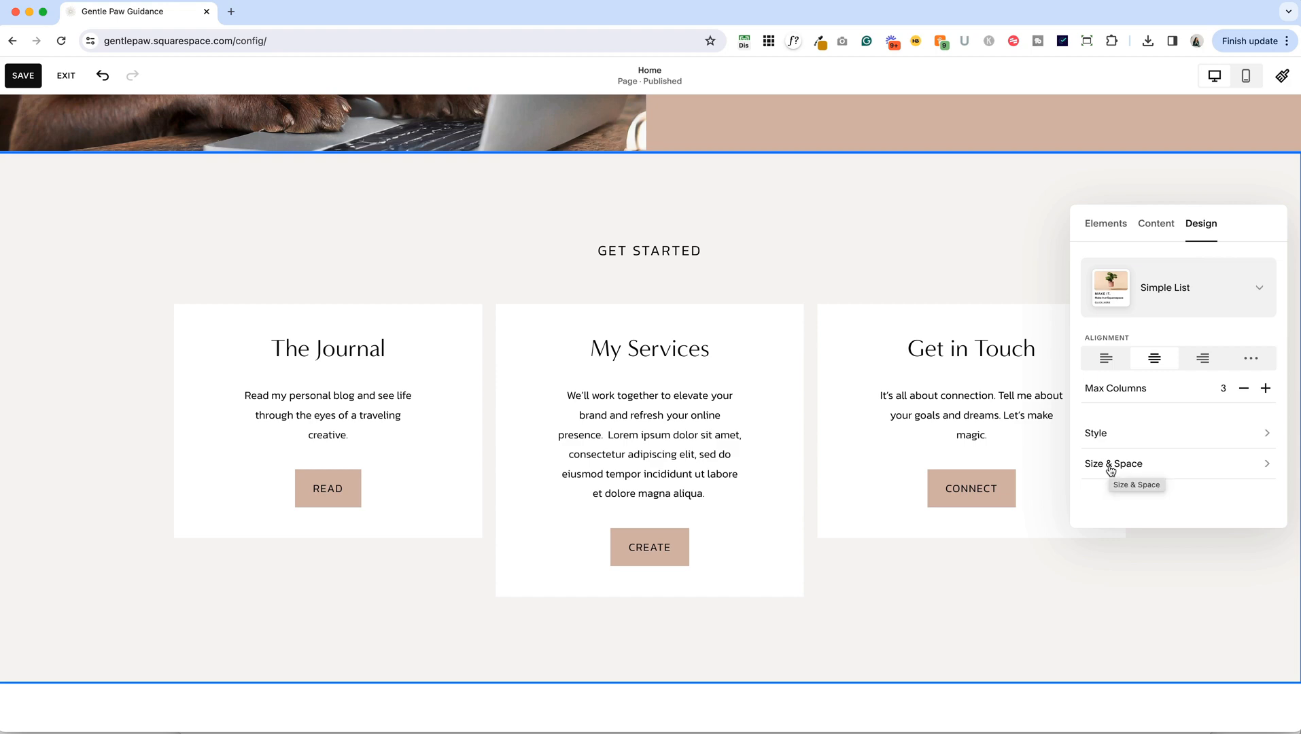
pyautogui.click(1111, 469)
pyautogui.scroll(-5, 1108, 465)
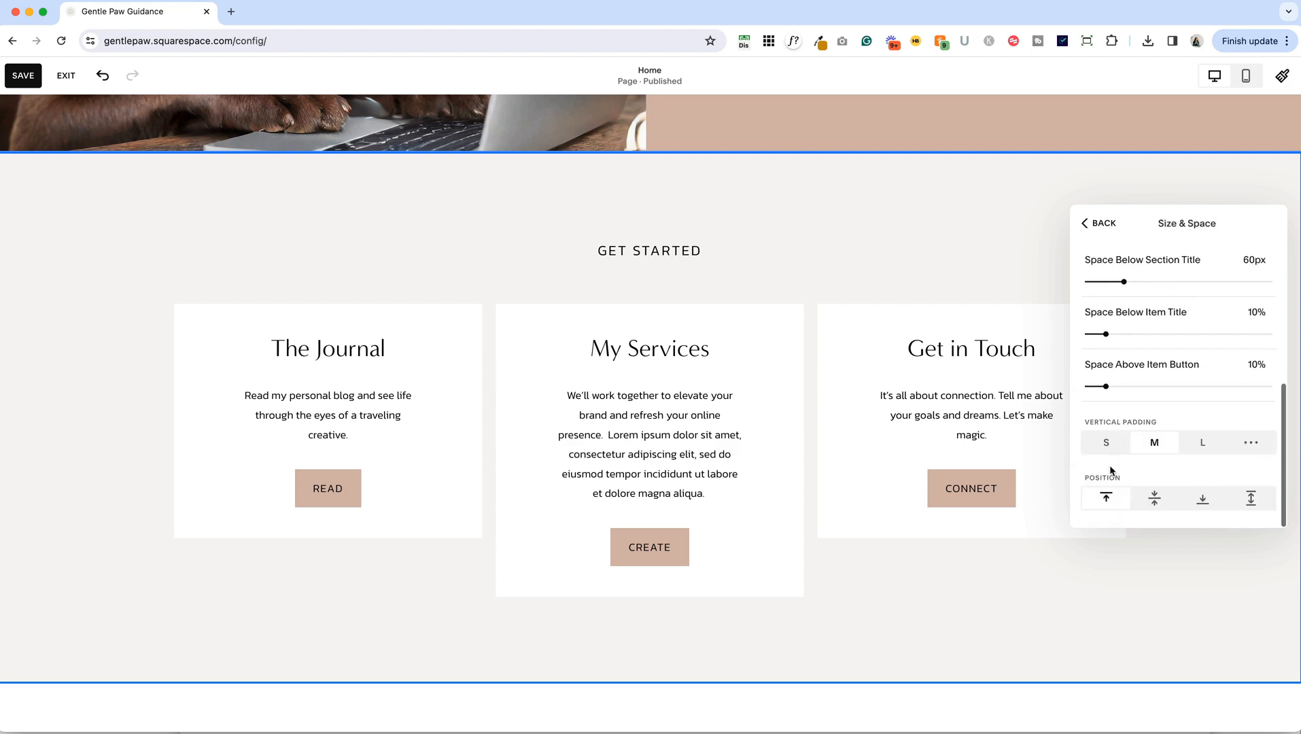
pyautogui.click(1254, 500)
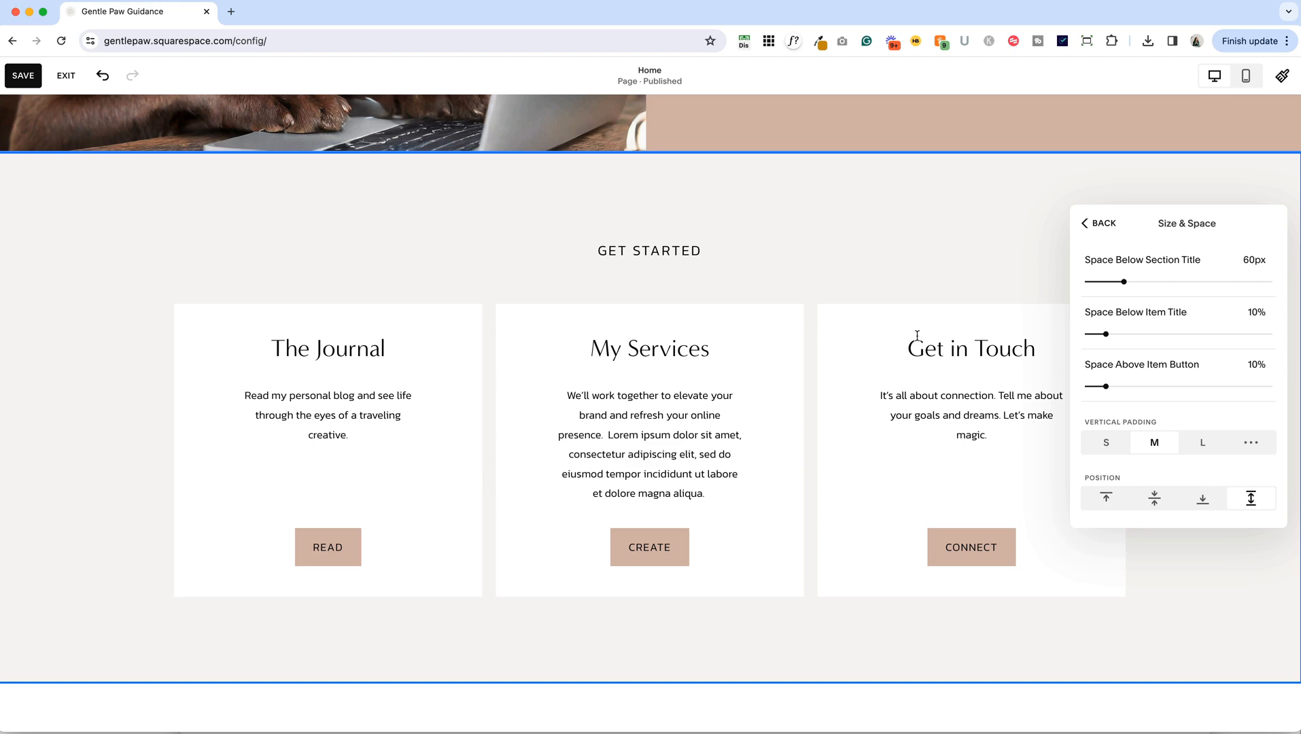
pyautogui.click(883, 209)
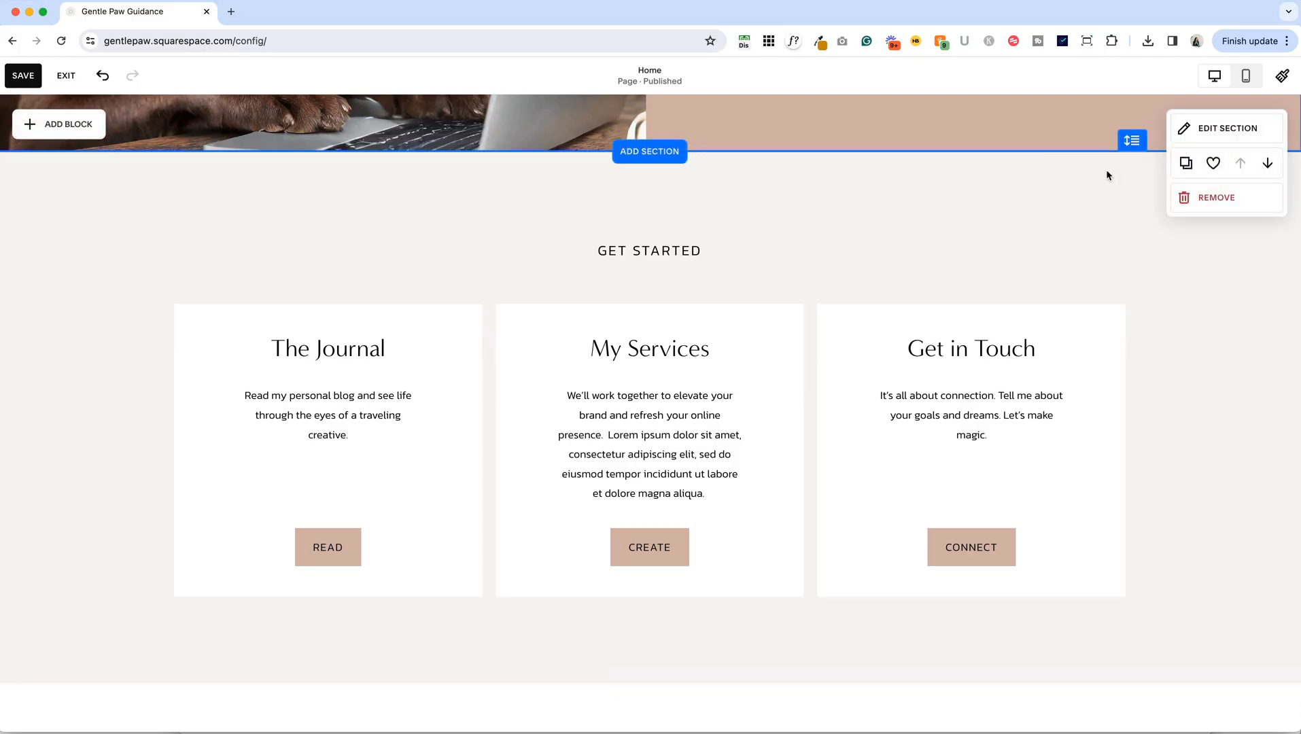
# Hide the Get Started section title and show it again.
pyautogui.click(1217, 192)
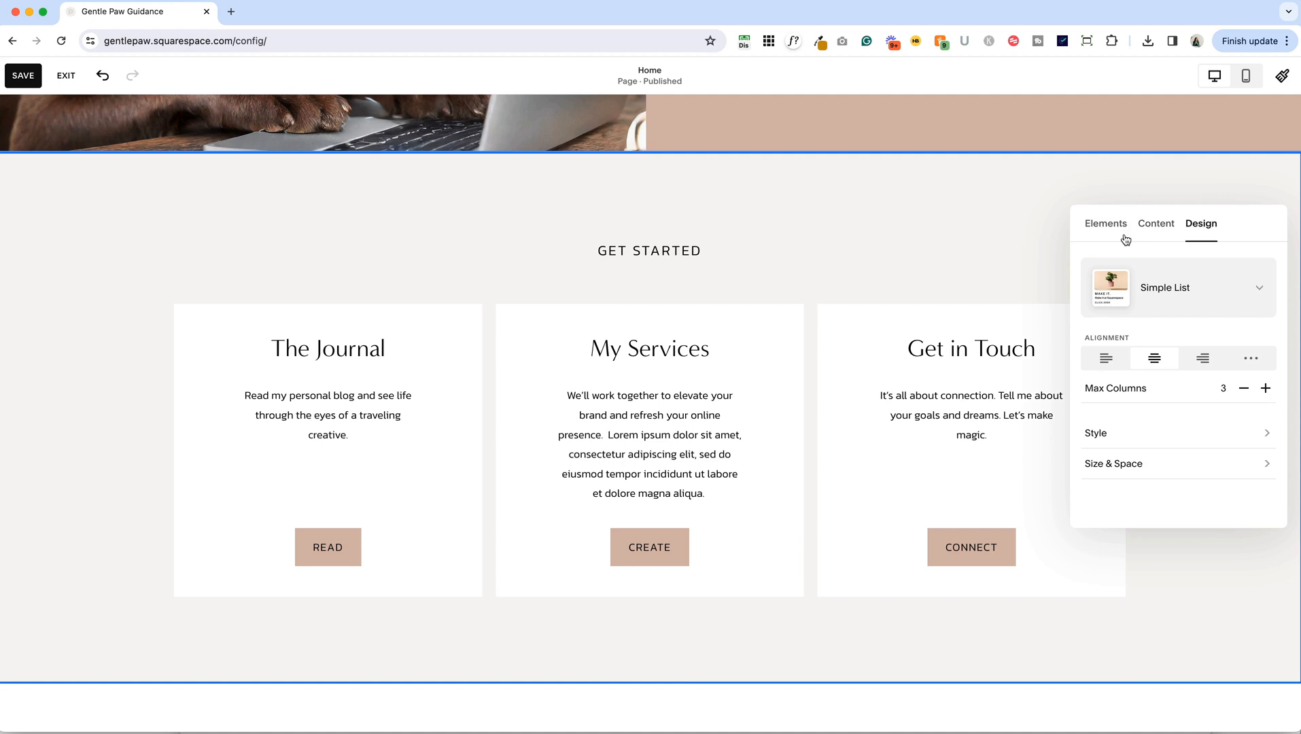
pyautogui.click(1116, 230)
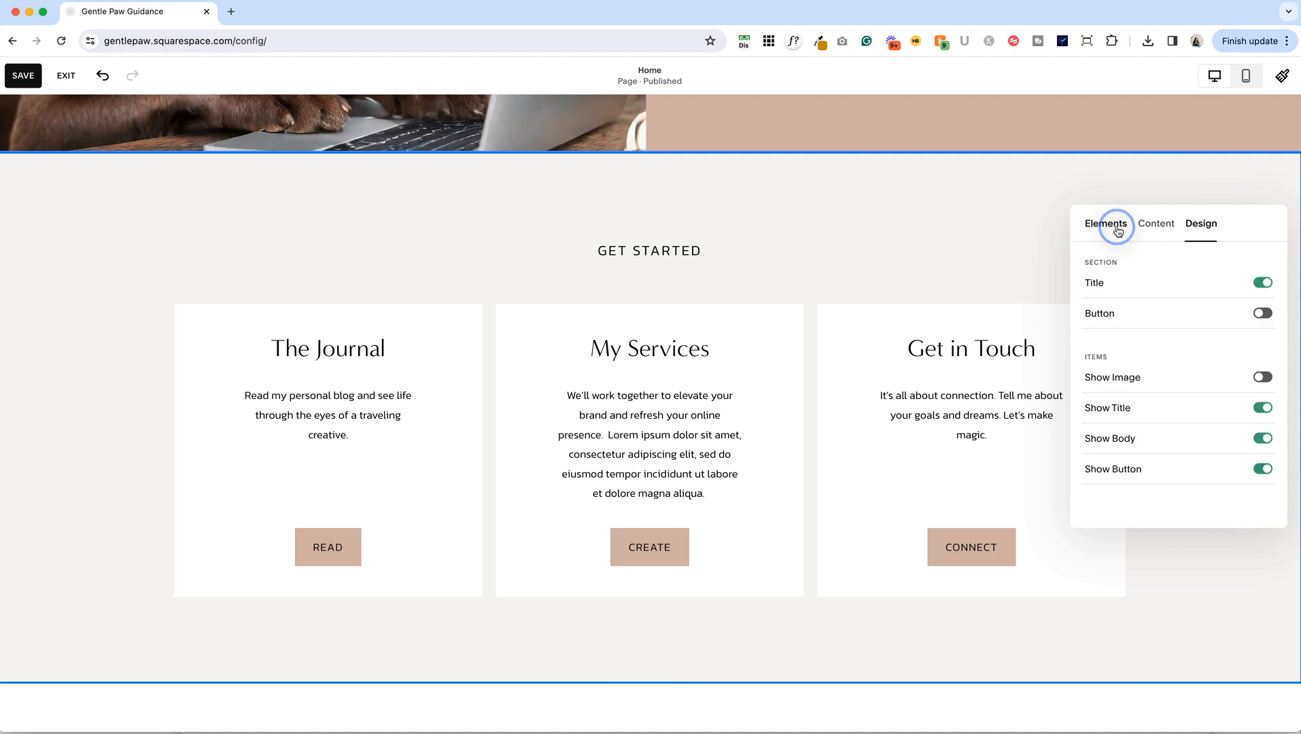
pyautogui.click(1124, 295)
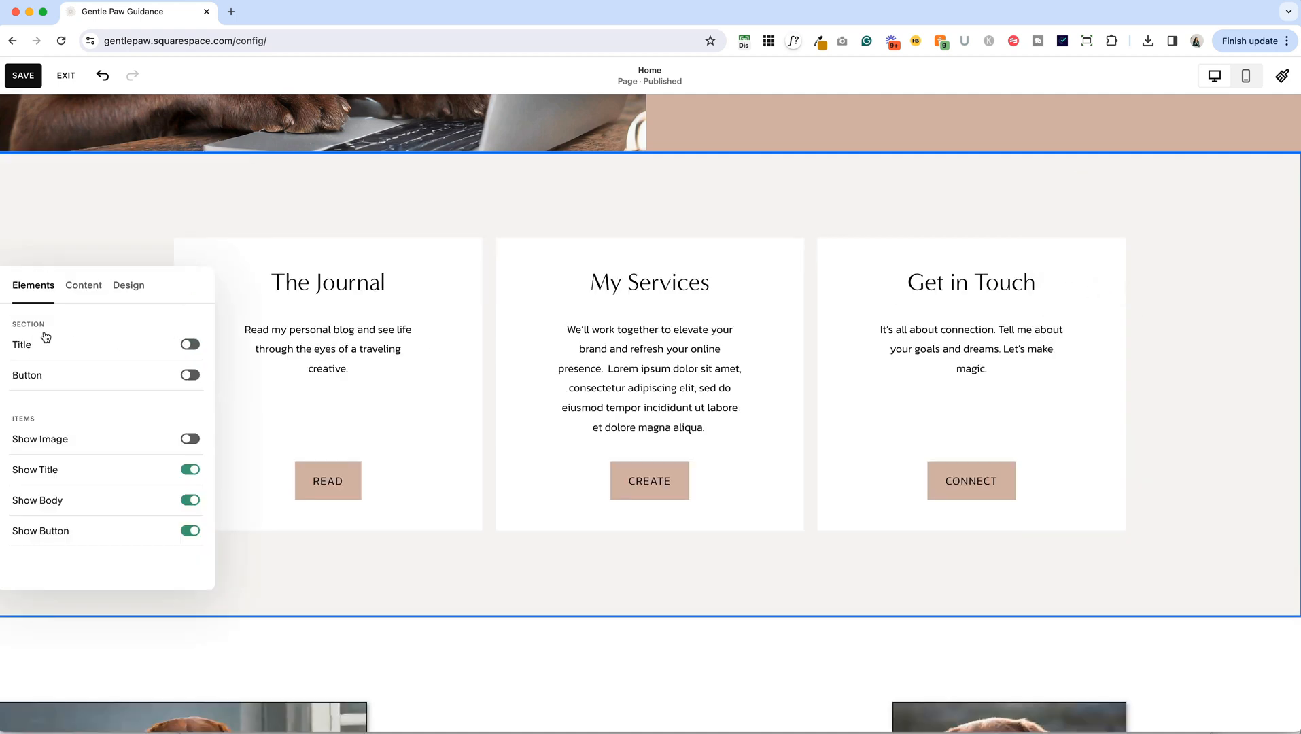
pyautogui.click(192, 346)
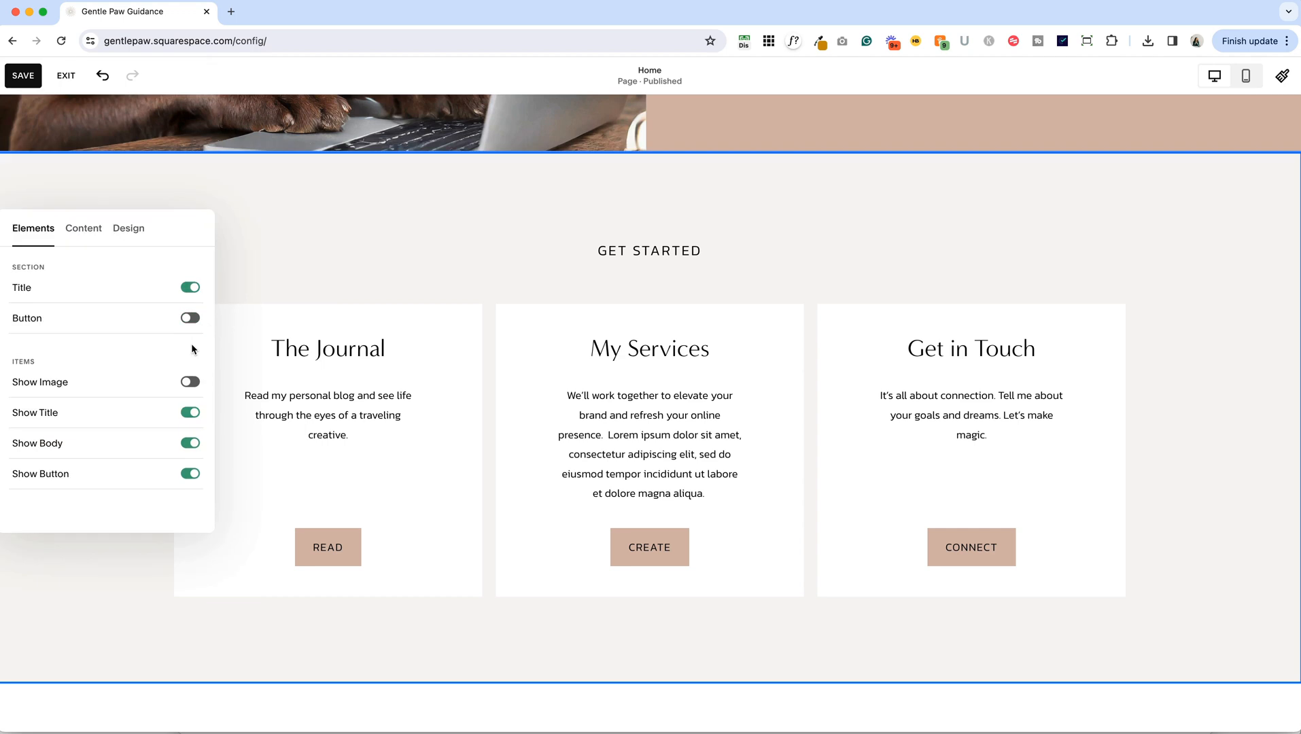
# Examine the Get Started section title's alignment and text settings.
pyautogui.click(85, 232)
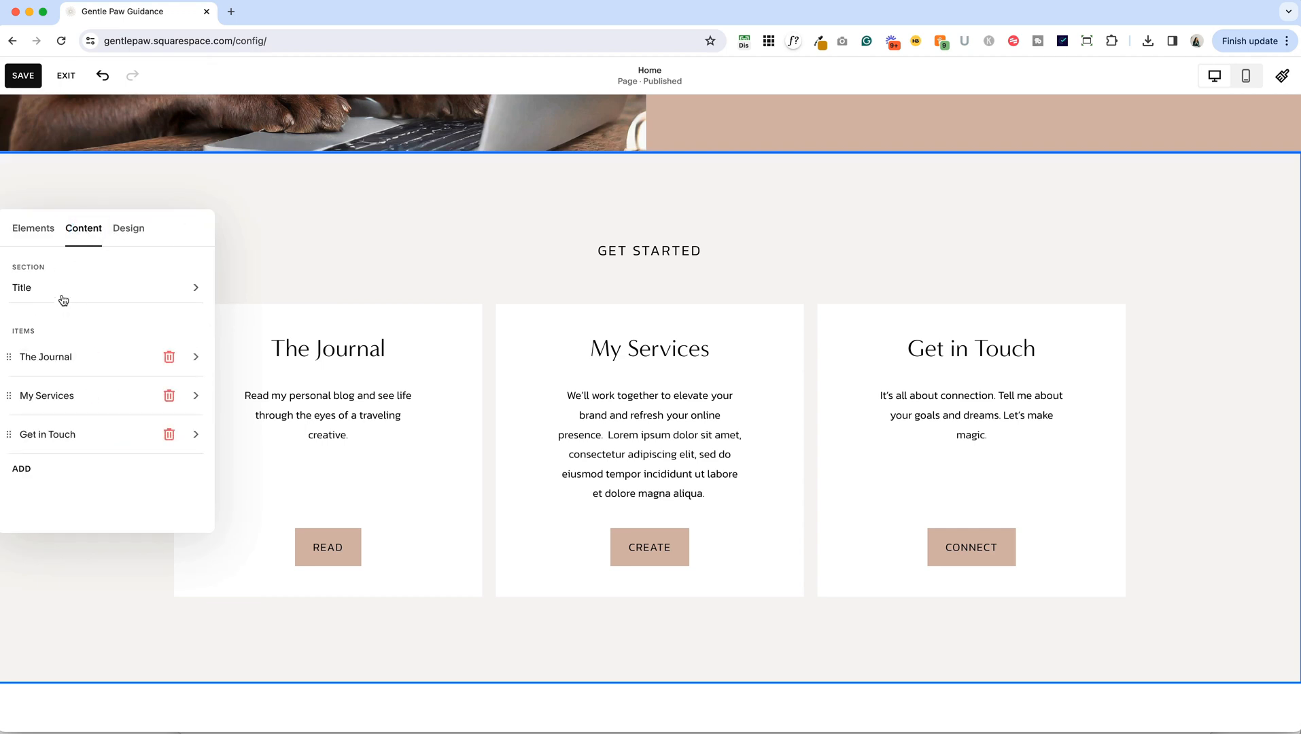
pyautogui.click(60, 291)
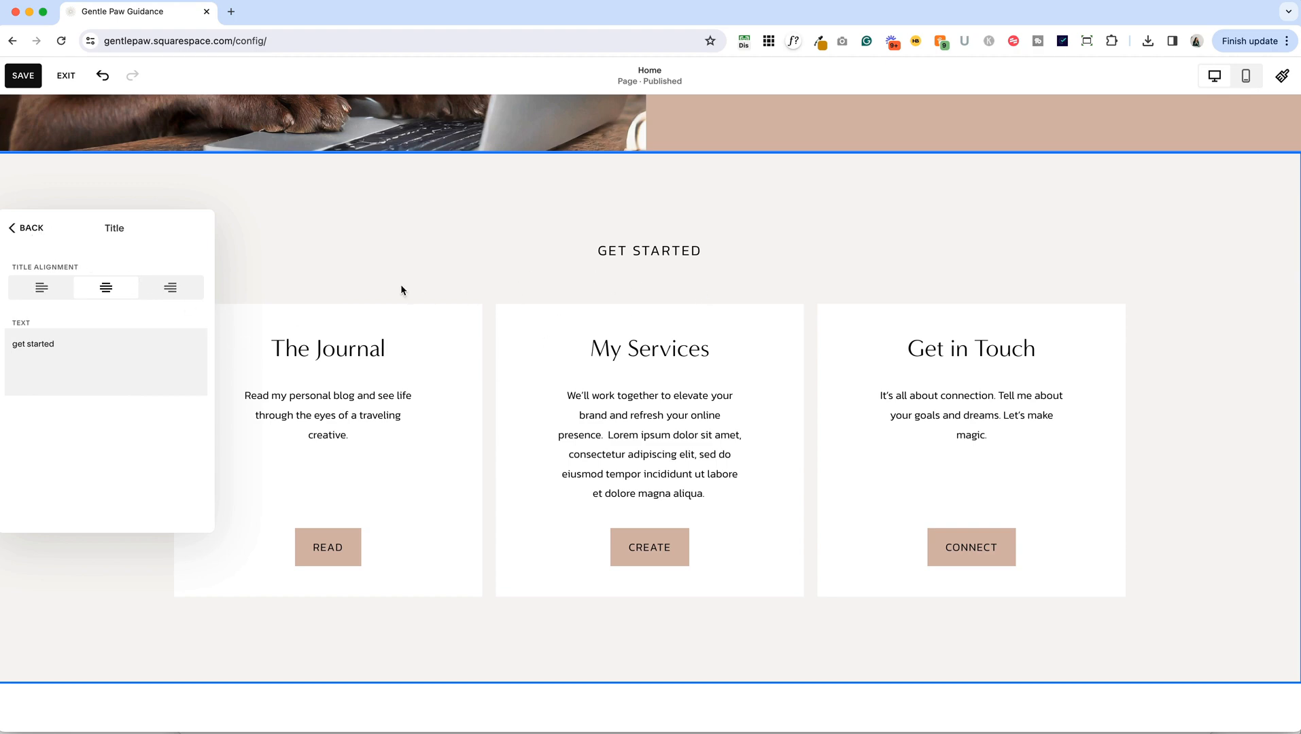
pyautogui.click(29, 228)
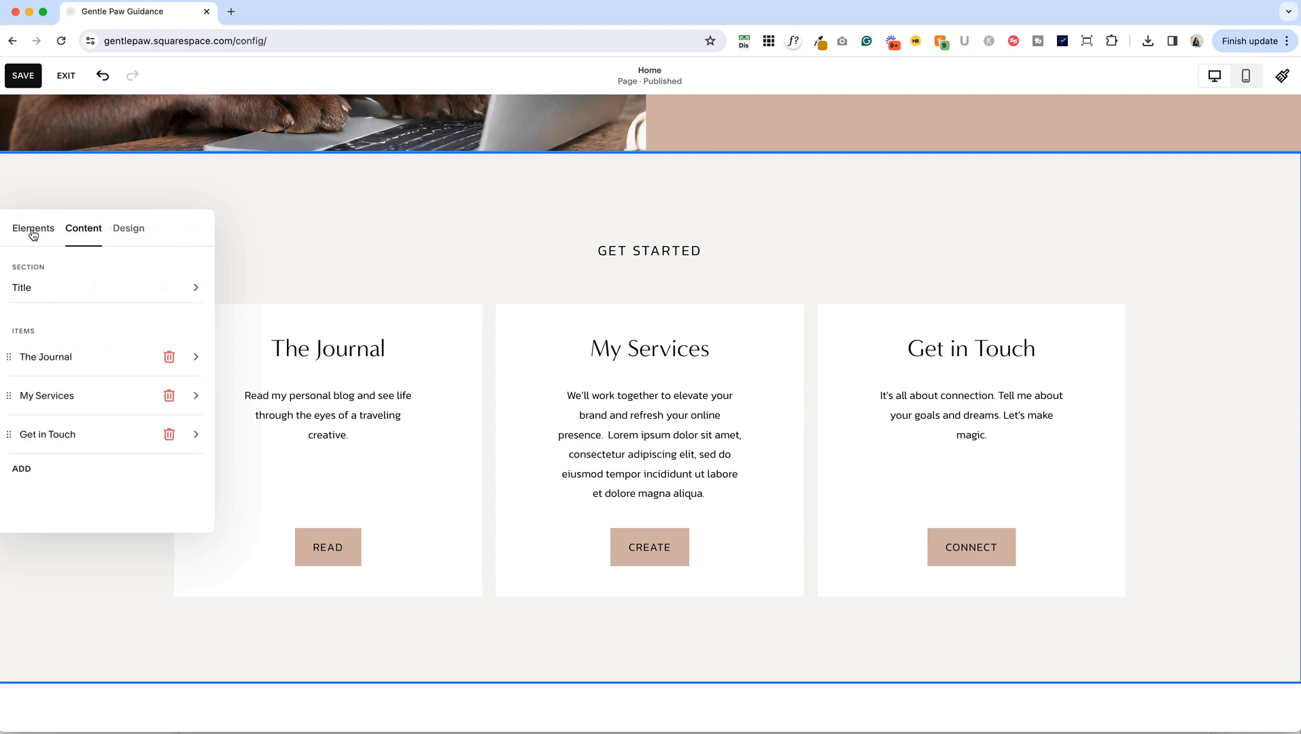
# Hide the section title of the Get Started list.
pyautogui.click(33, 231)
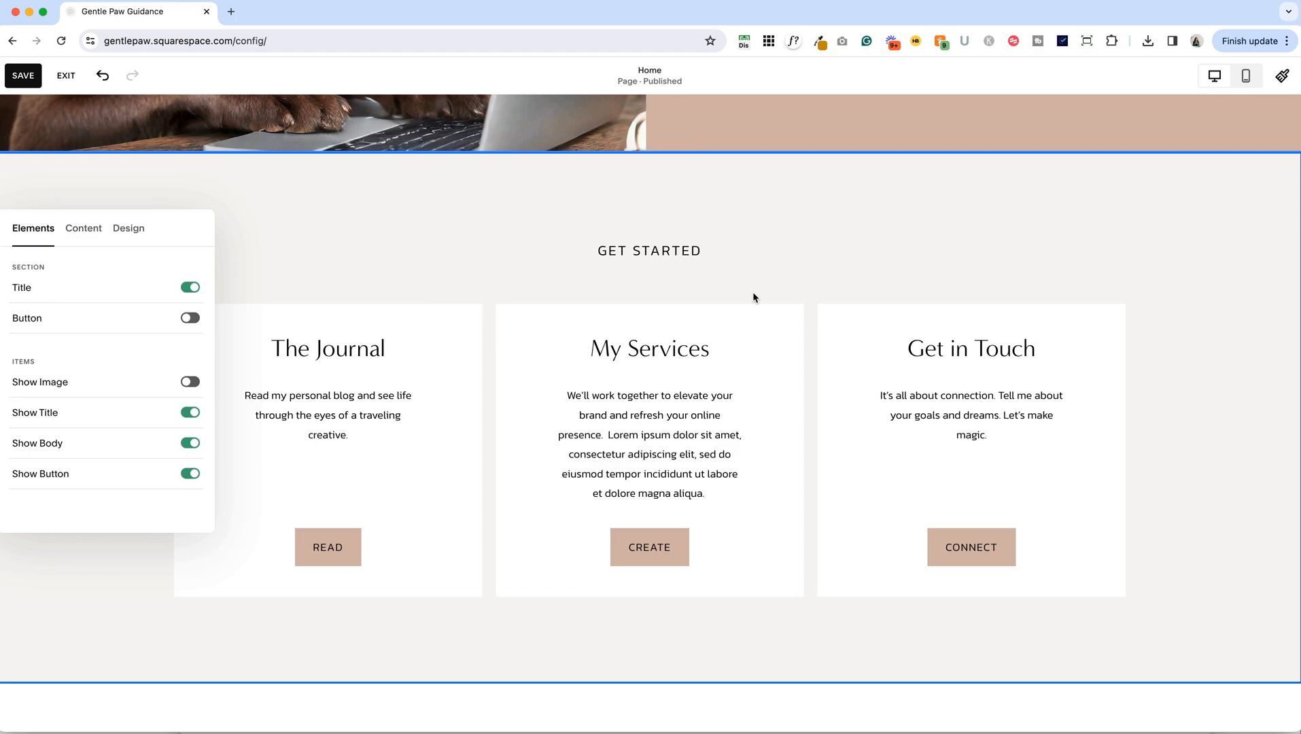
pyautogui.scroll(1, 255, 195)
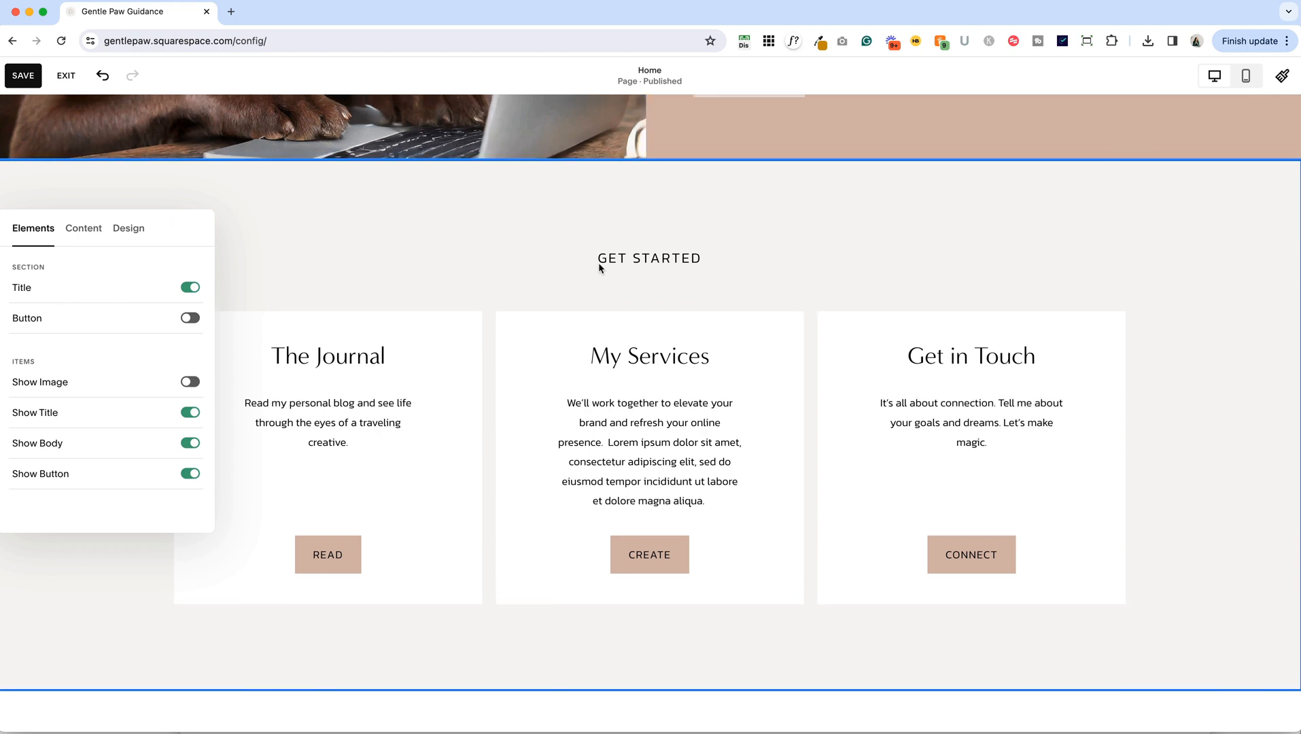
pyautogui.click(190, 289)
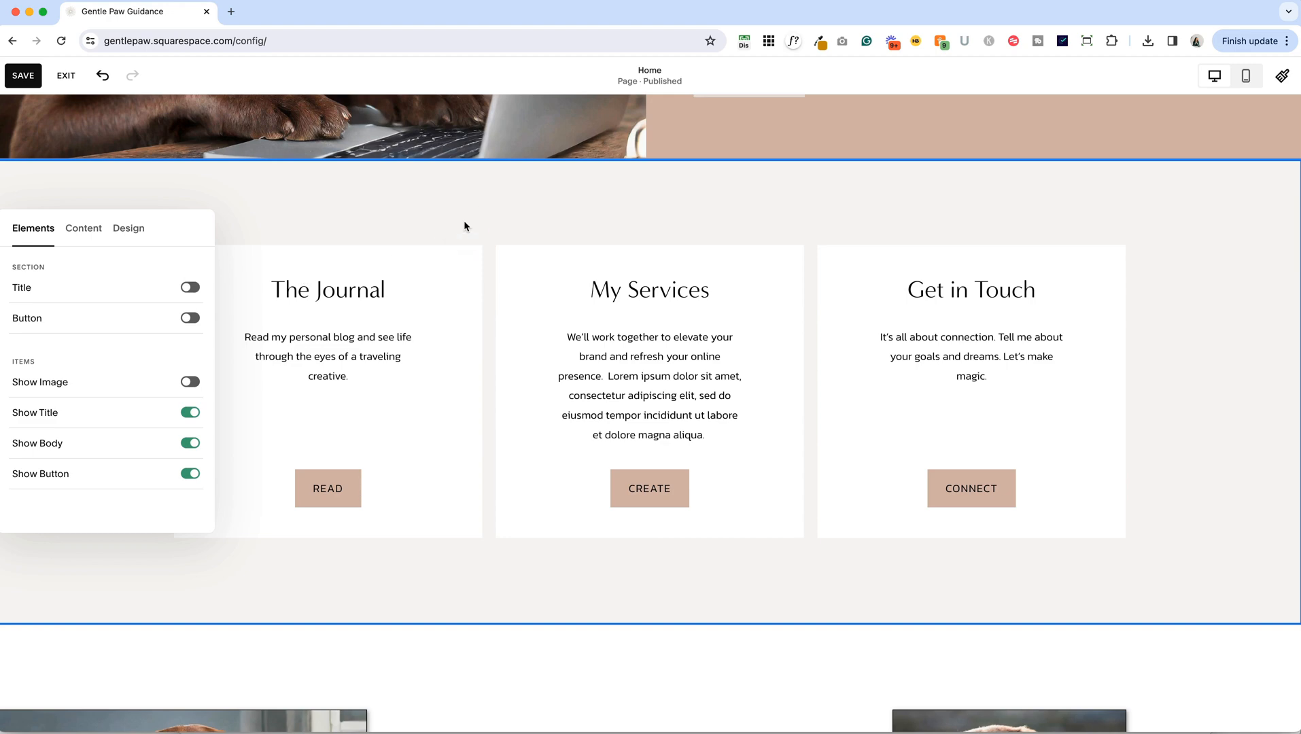
pyautogui.click(464, 220)
# Add a blank section directly above the list cards and give it the light grey color theme matching the list section.
pyautogui.click(649, 159)
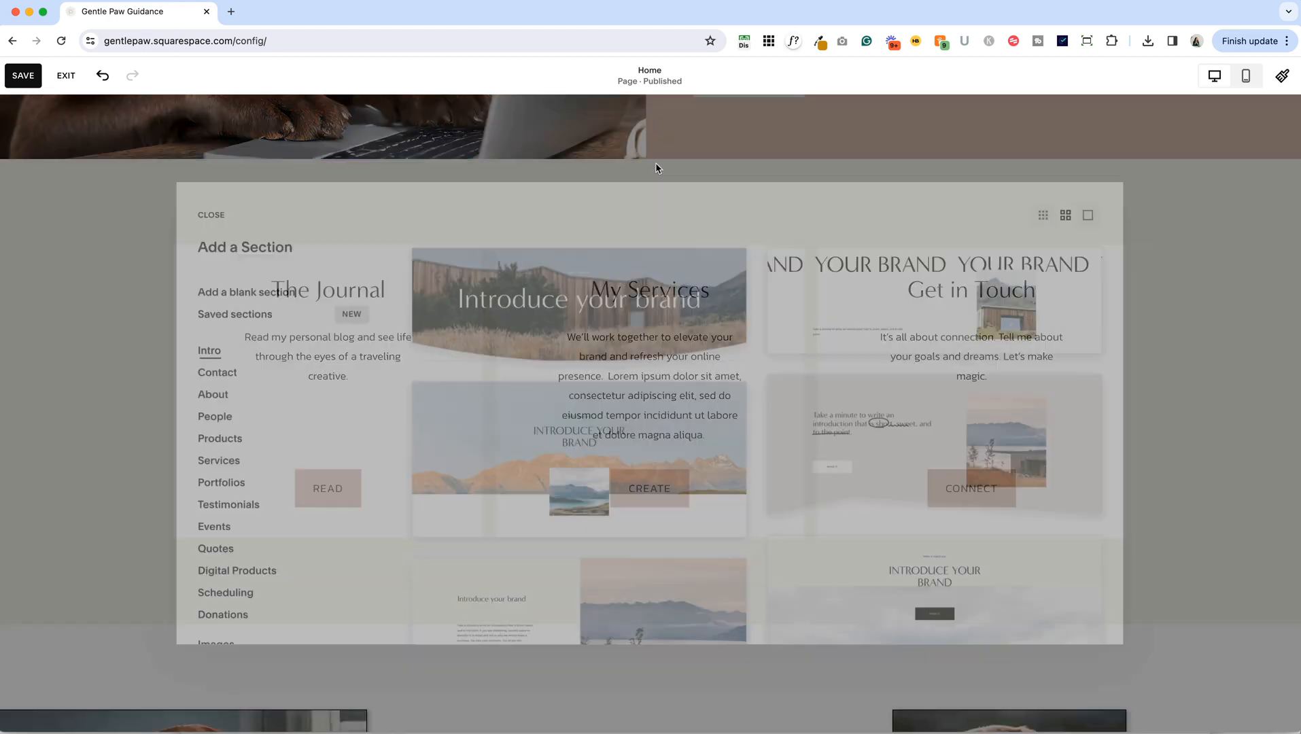
pyautogui.click(240, 284)
pyautogui.click(1228, 192)
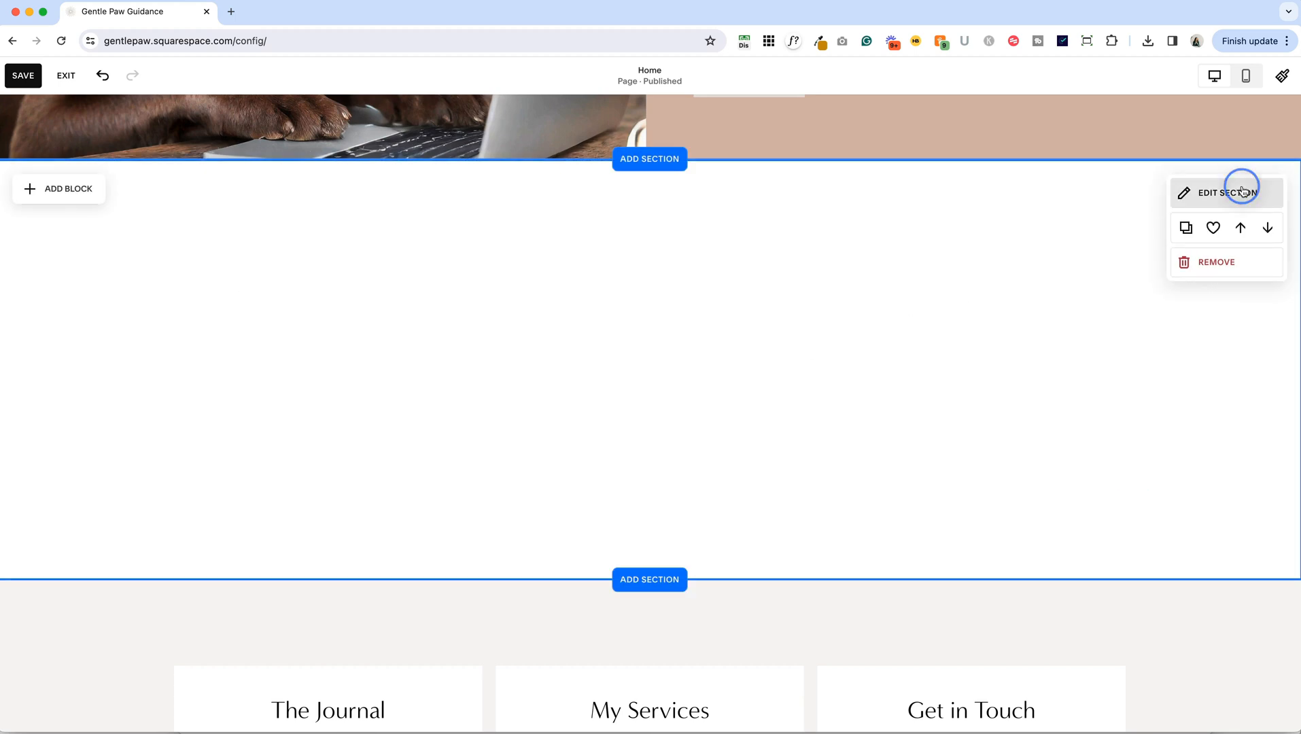
pyautogui.click(1208, 231)
pyautogui.click(1211, 431)
pyautogui.scroll(-5, 761, 344)
pyautogui.scroll(5, 607, 376)
pyautogui.click(418, 365)
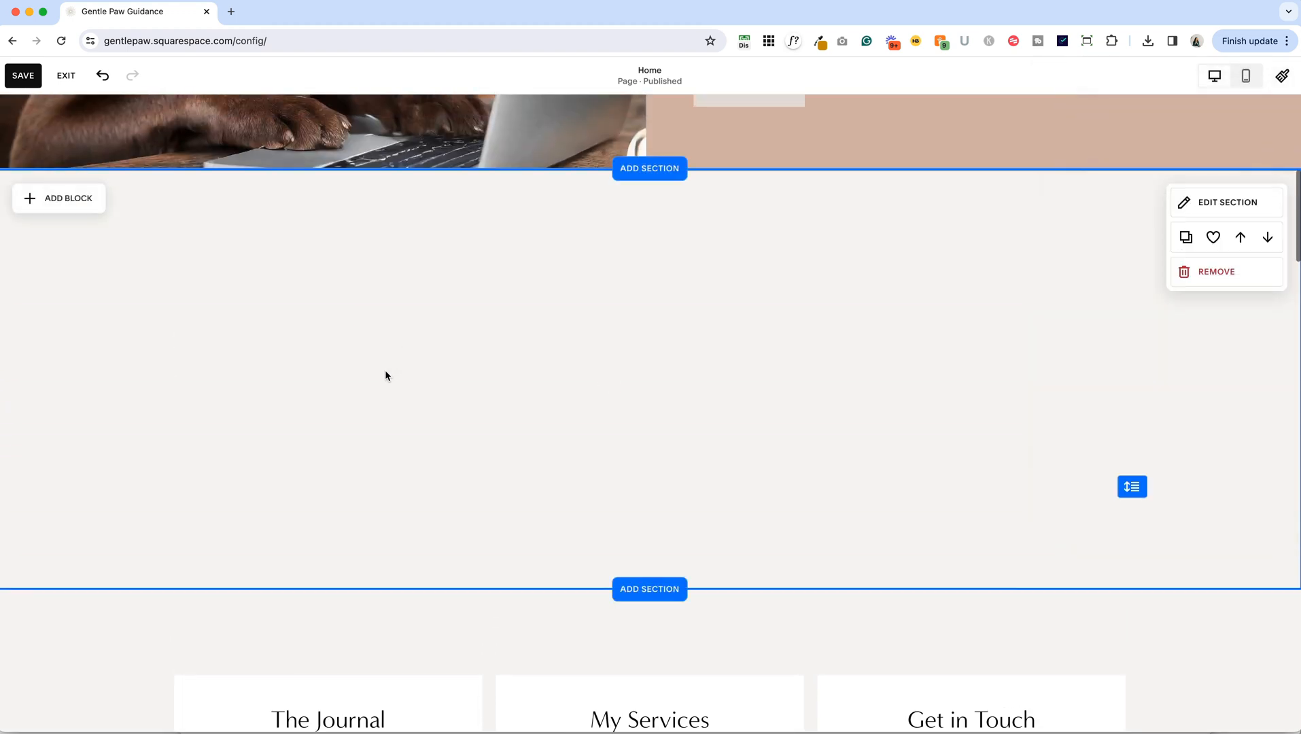
# Add a text block to the new blank section and center it horizontally on the grid.
pyautogui.click(79, 211)
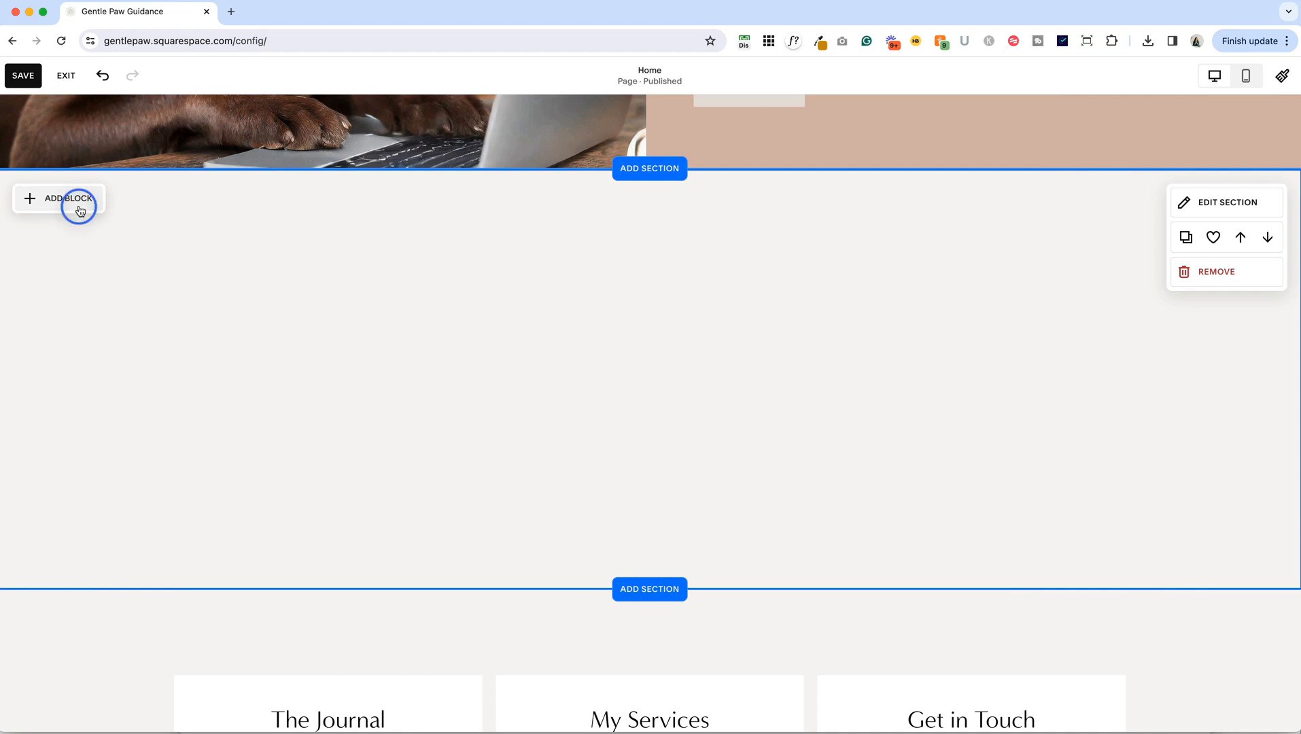
pyautogui.click(61, 284)
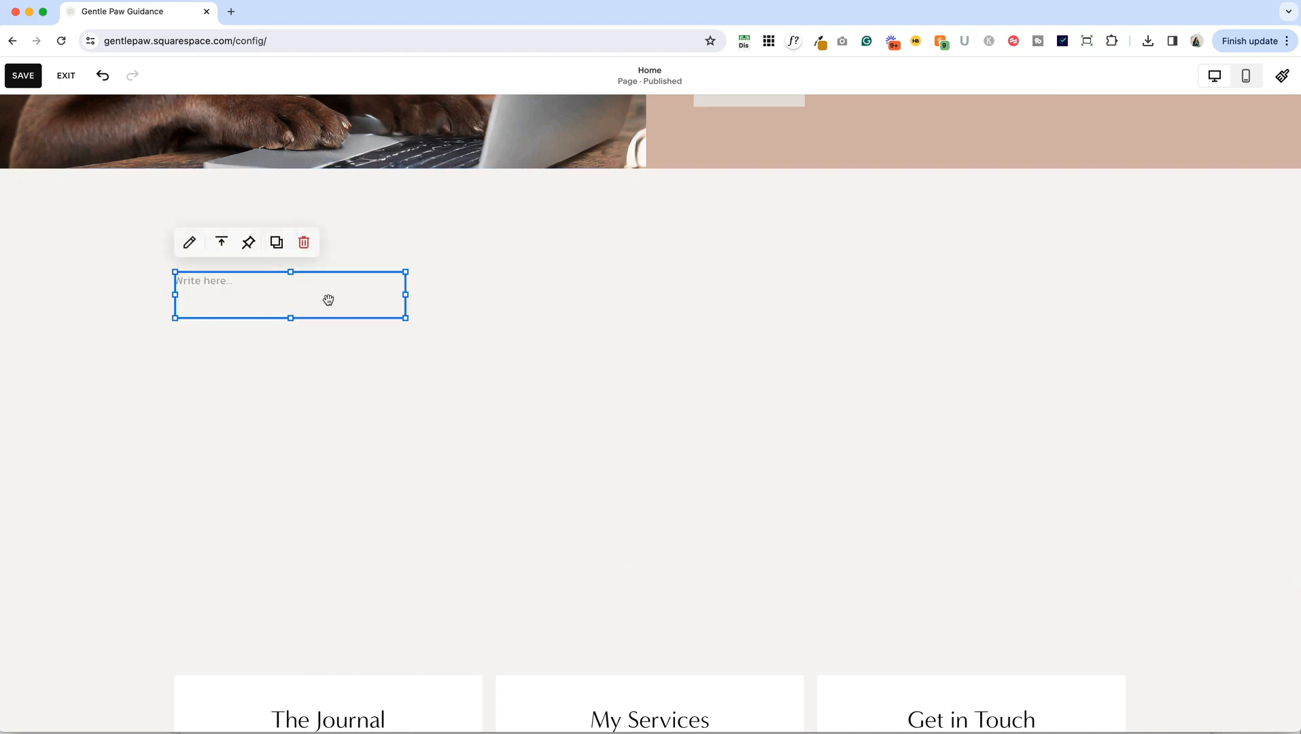
pyautogui.click(345, 277)
pyautogui.moveTo(345, 276); pyautogui.dragTo(696, 282)
# Enter "Get Started" in the text block, center-align it and format it as Heading 3.
pyautogui.click(588, 286)
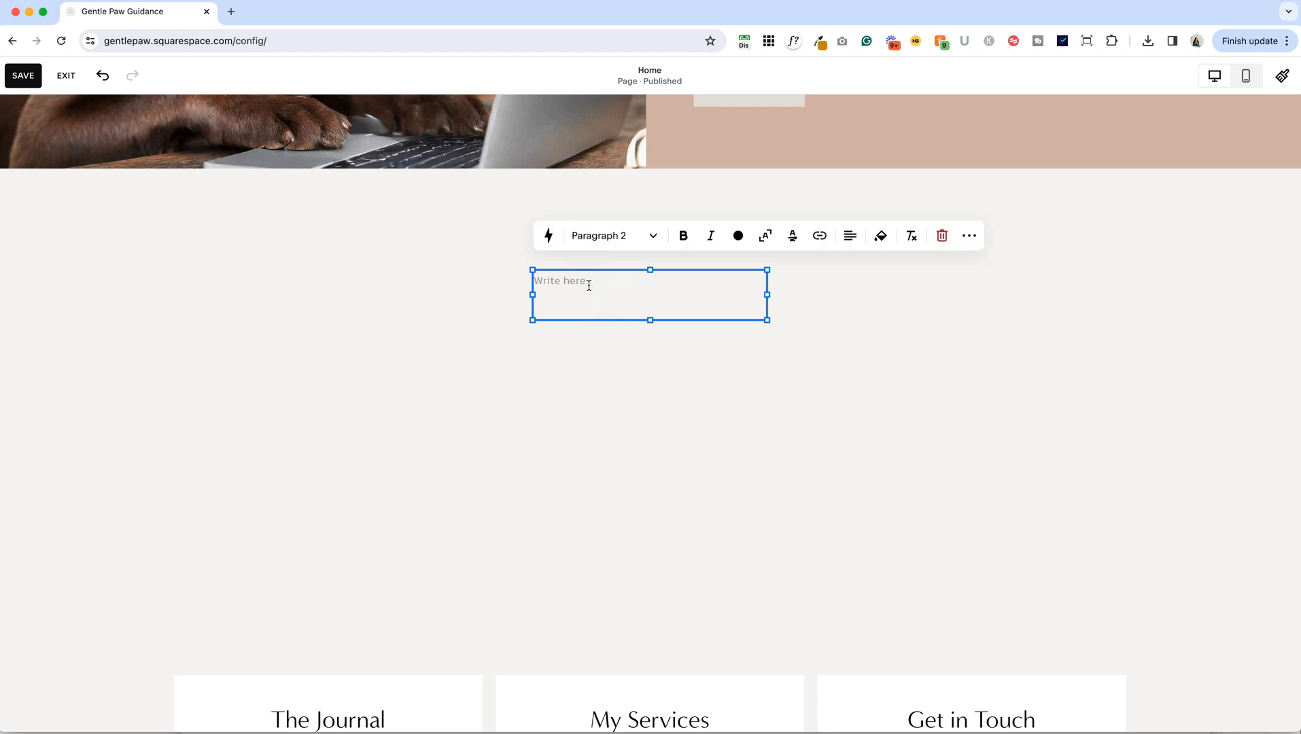
pyautogui.write('Get Started')
pyautogui.click(850, 236)
pyautogui.click(836, 267)
pyautogui.click(618, 244)
pyautogui.click(616, 332)
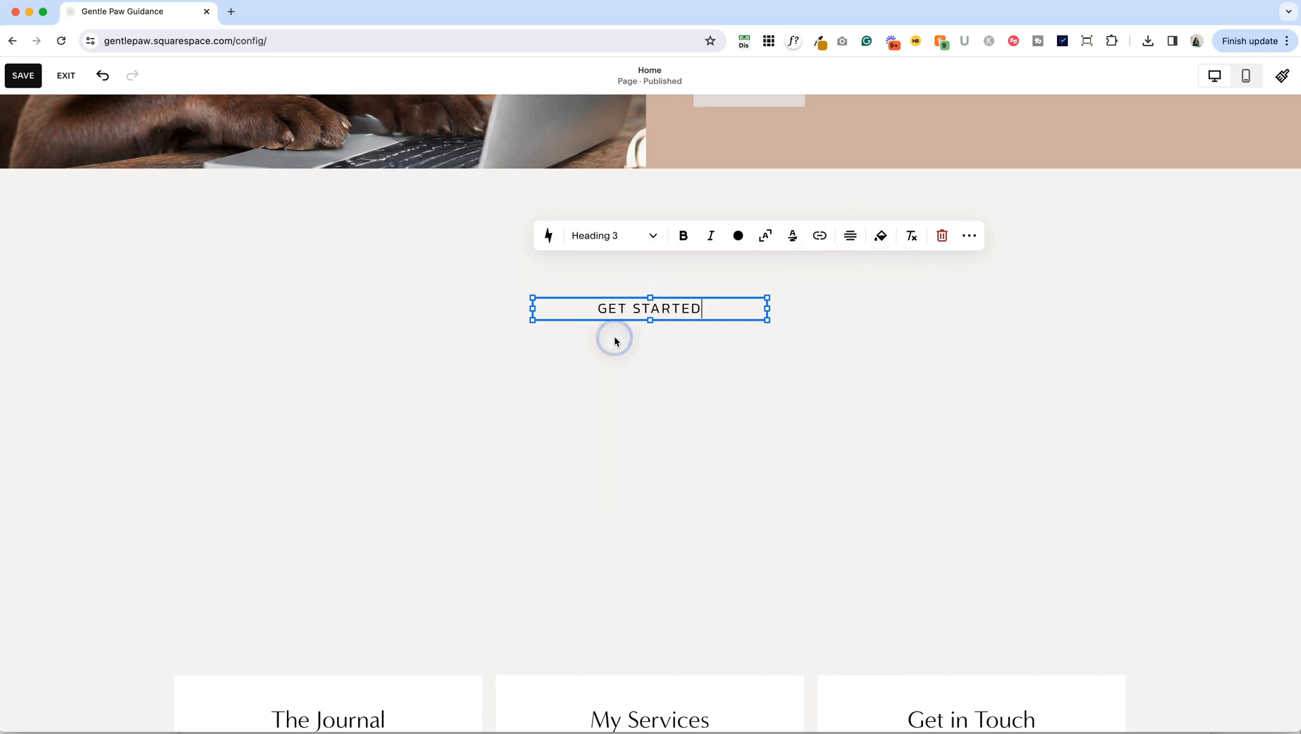
pyautogui.click(631, 382)
# Add a paragraph below the Get Started heading with placeholder text from "Lorem ipsum dolor sit amet" through "et dolore magna aliqua.".
pyautogui.click(707, 308)
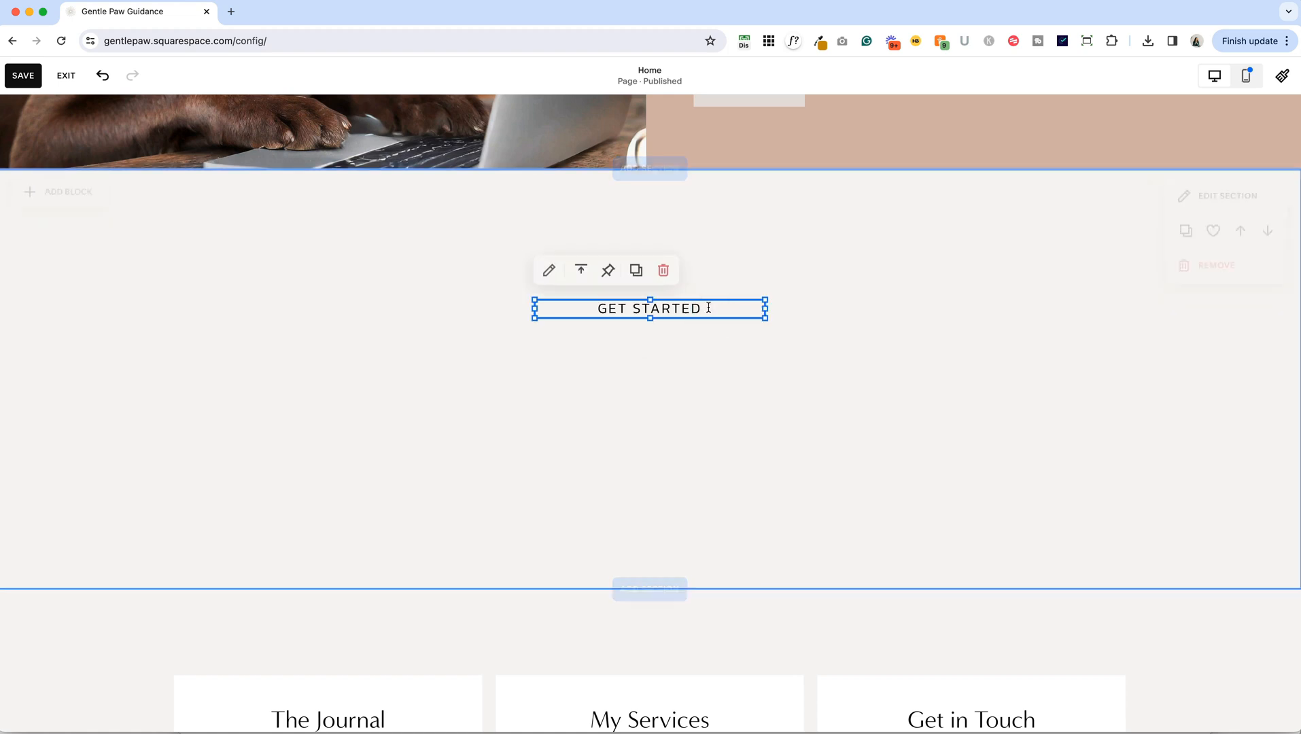
pyautogui.click(725, 311)
pyautogui.press('Return')
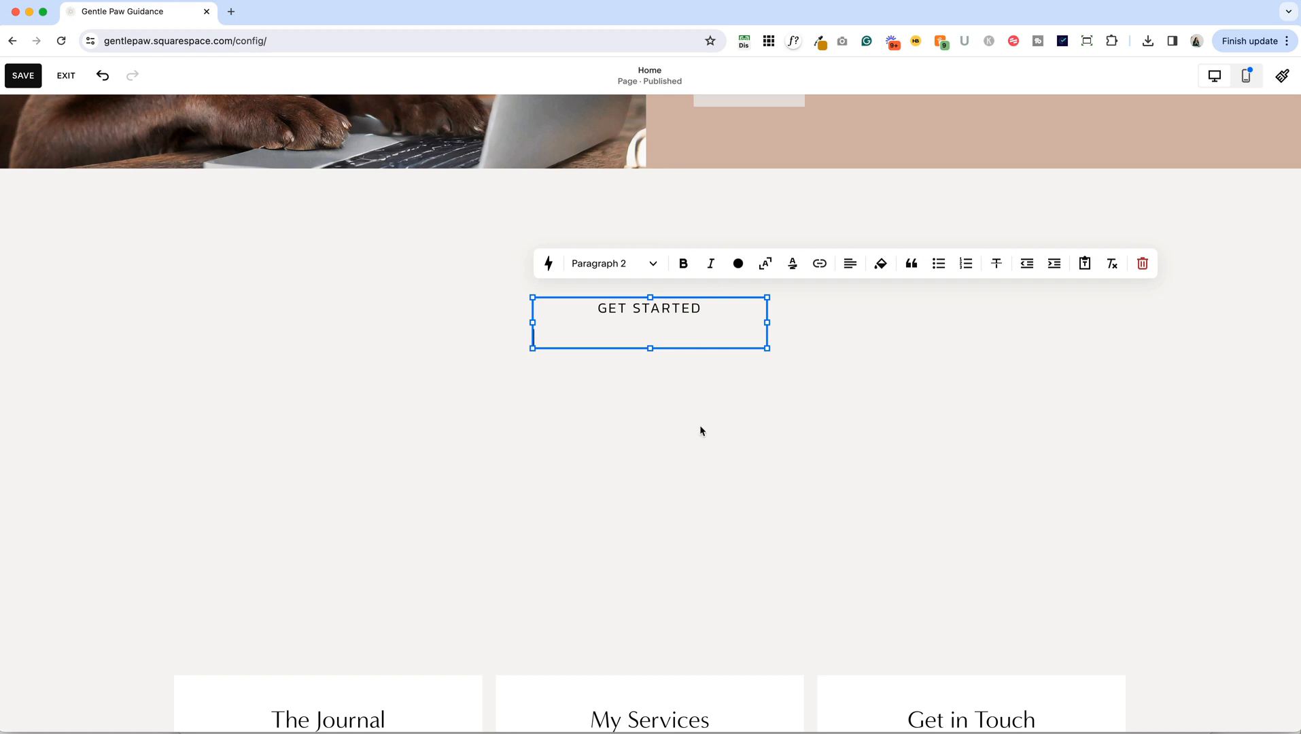
pyautogui.write('Lorem ipsum dolor sit amet, consectetur adipiscing elit, sed do eiusmod tempor incididunt ut labore et dolore magna aliqua.')
# Widen the Get Started text block equally on both sides and reduce its height to fit the text.
pyautogui.moveTo(530, 351); pyautogui.dragTo(412, 351)
pyautogui.moveTo(768, 351); pyautogui.dragTo(886, 351)
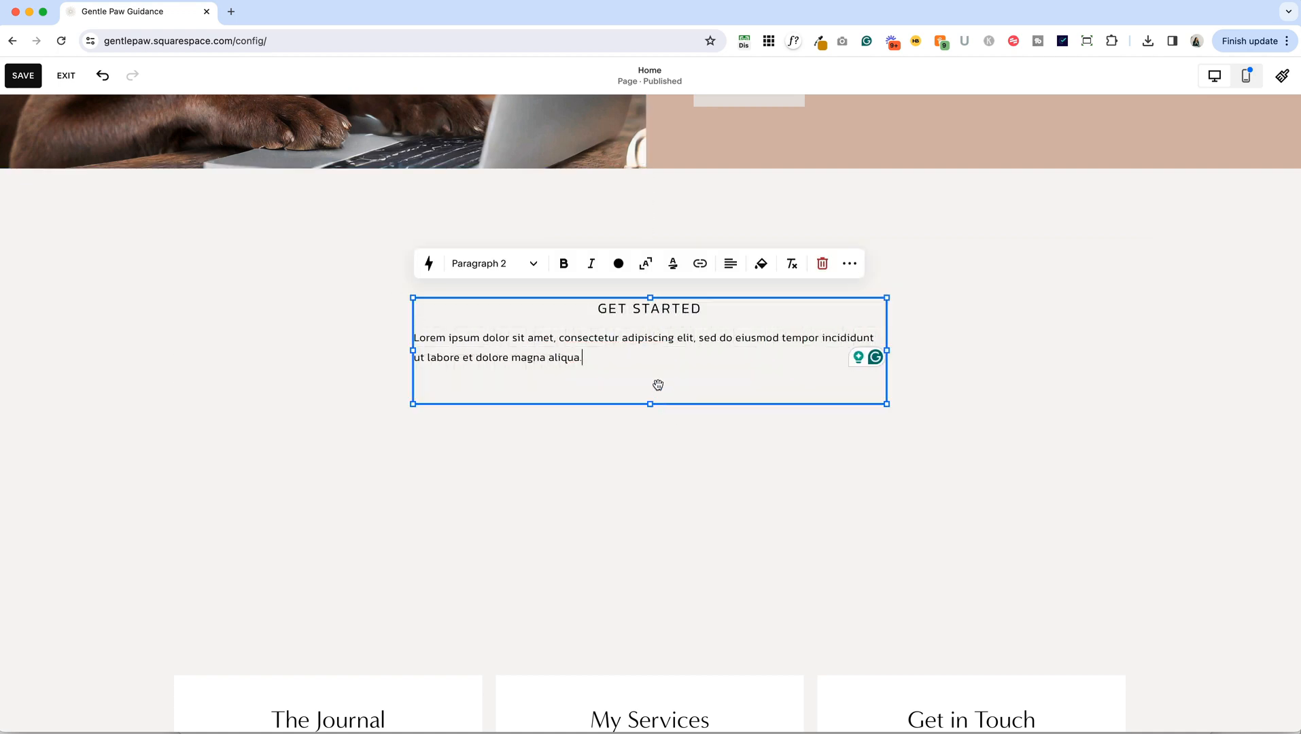
pyautogui.moveTo(649, 404); pyautogui.dragTo(650, 376)
# Center-align the placeholder paragraph under the Get Started heading.
pyautogui.click(731, 264)
pyautogui.click(714, 297)
pyautogui.click(664, 514)
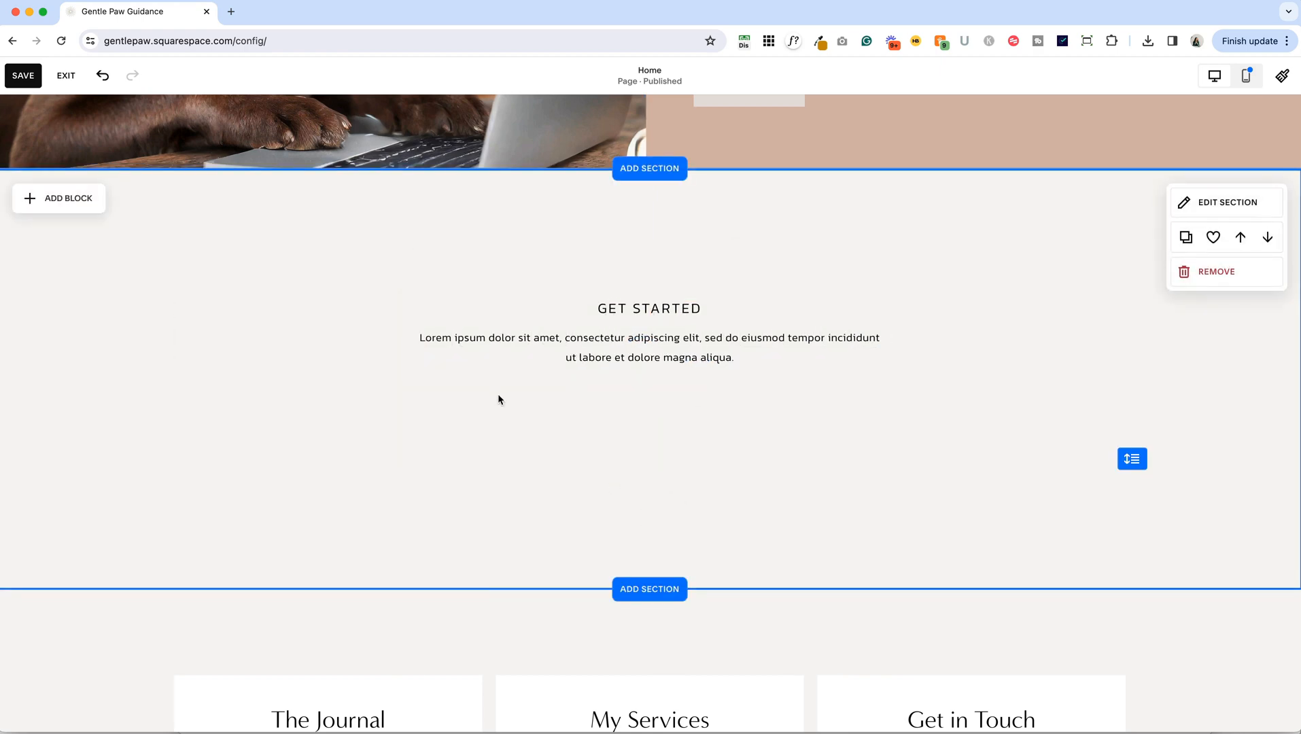
# Turn off Fill Screen for the new Get Started heading section to remove its extra height.
pyautogui.scroll(-3, 575, 353)
pyautogui.scroll(3, 575, 354)
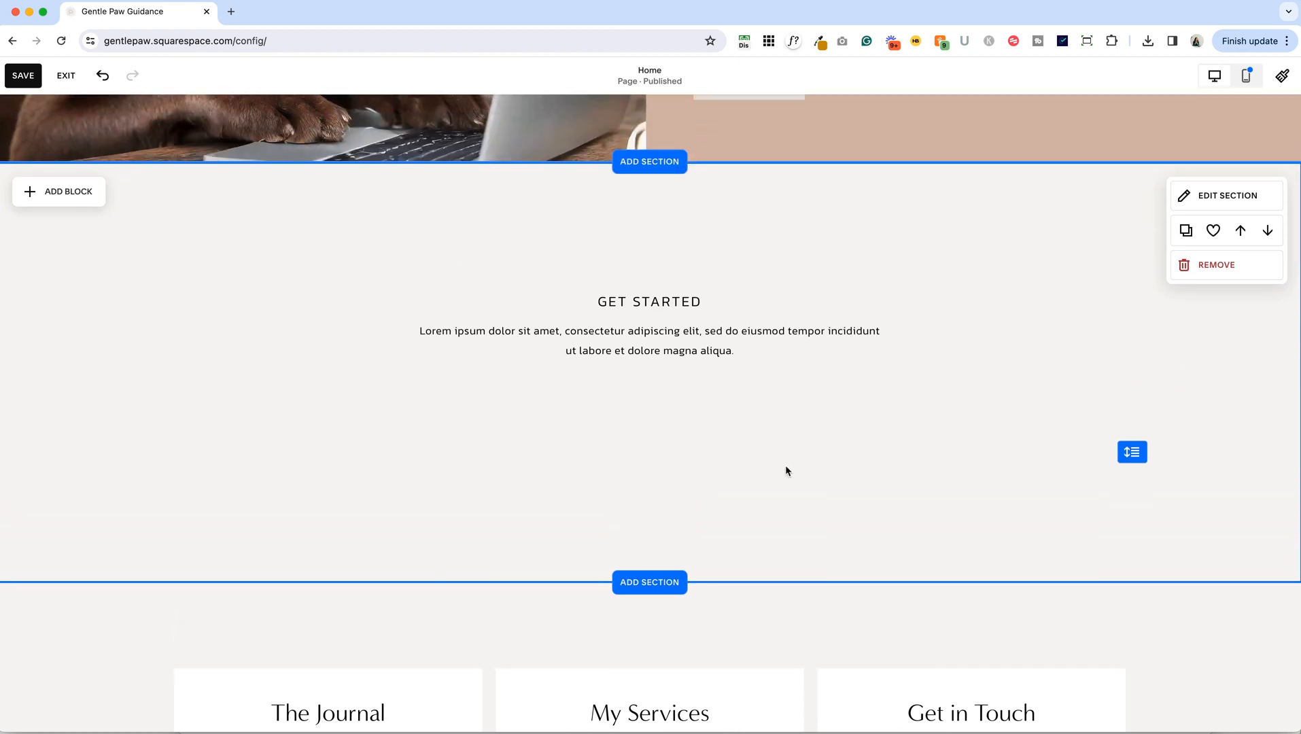
pyautogui.scroll(-3, 726, 601)
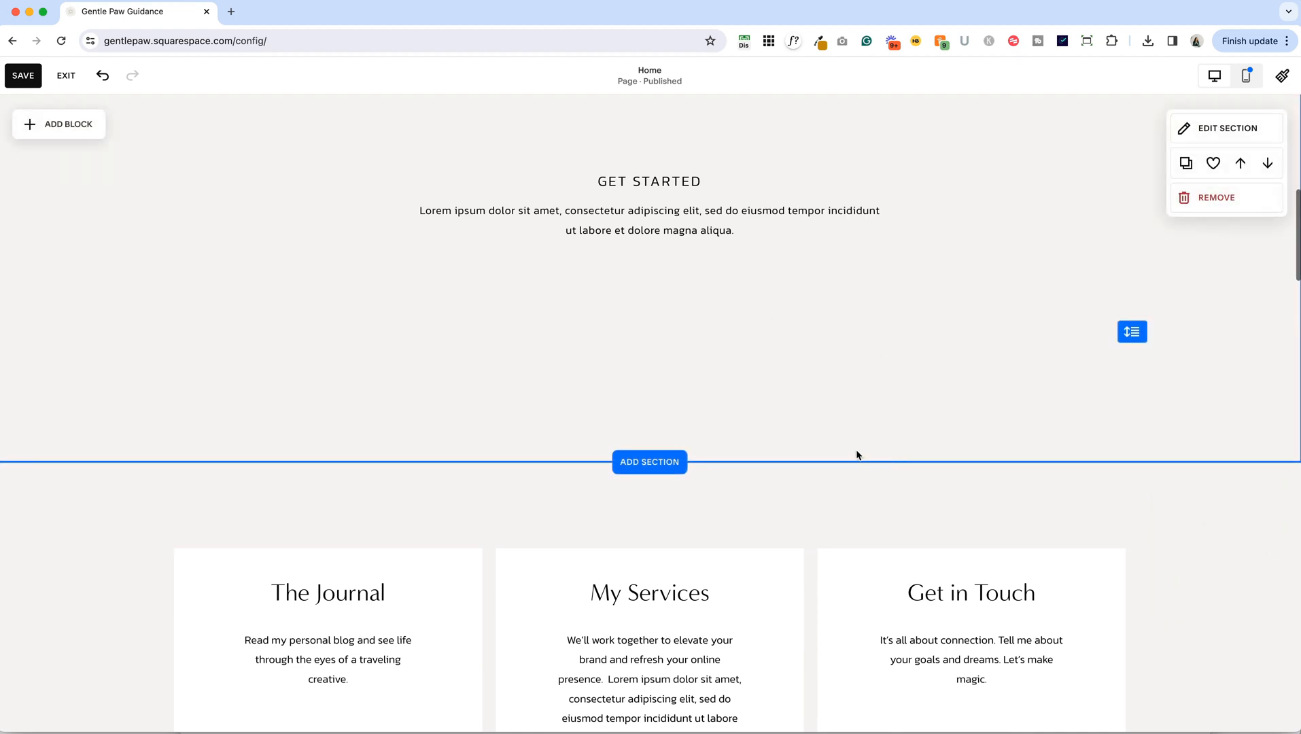
pyautogui.scroll(2, 856, 449)
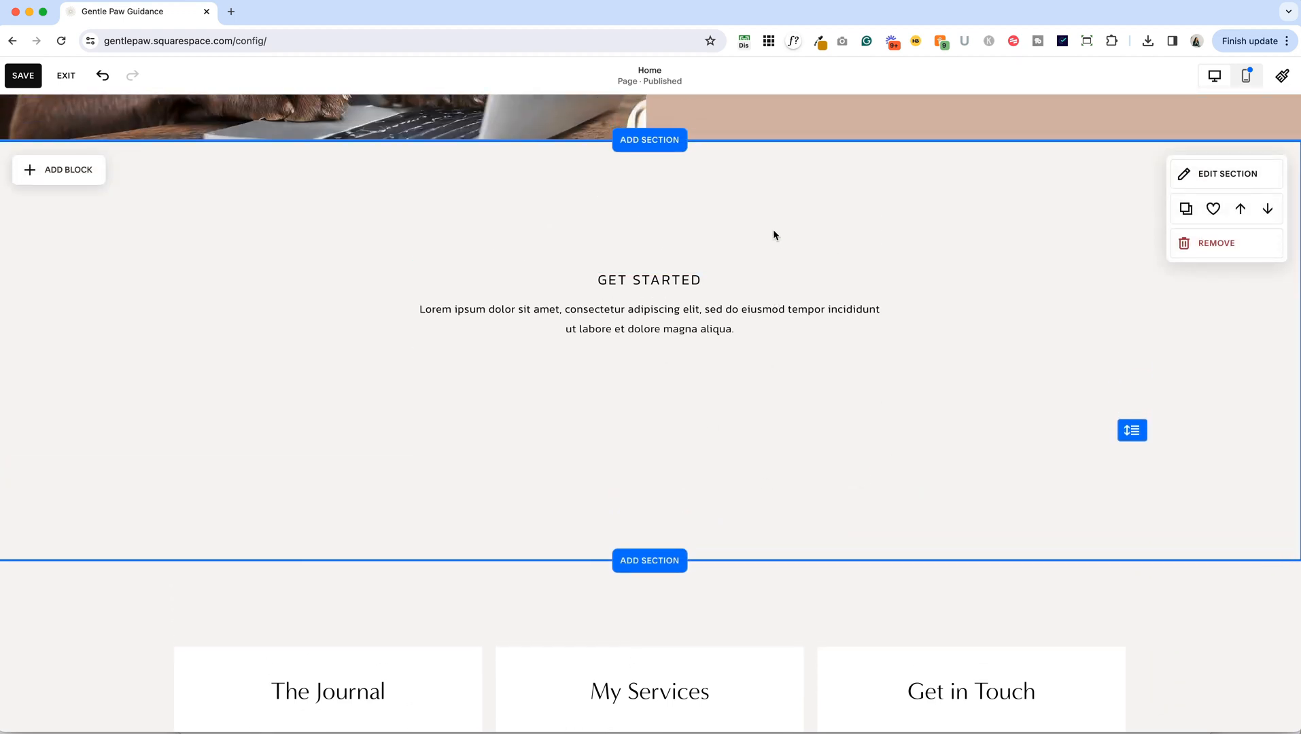
pyautogui.click(1214, 174)
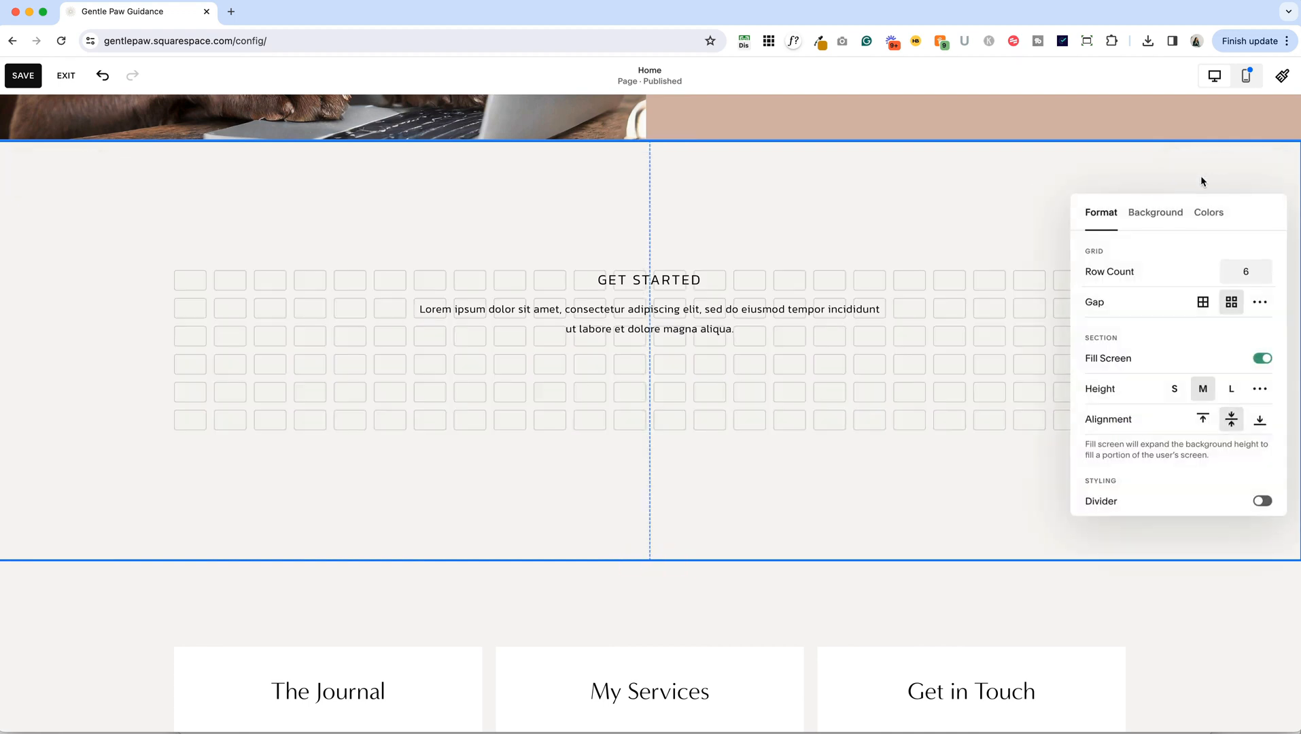
pyautogui.click(1262, 358)
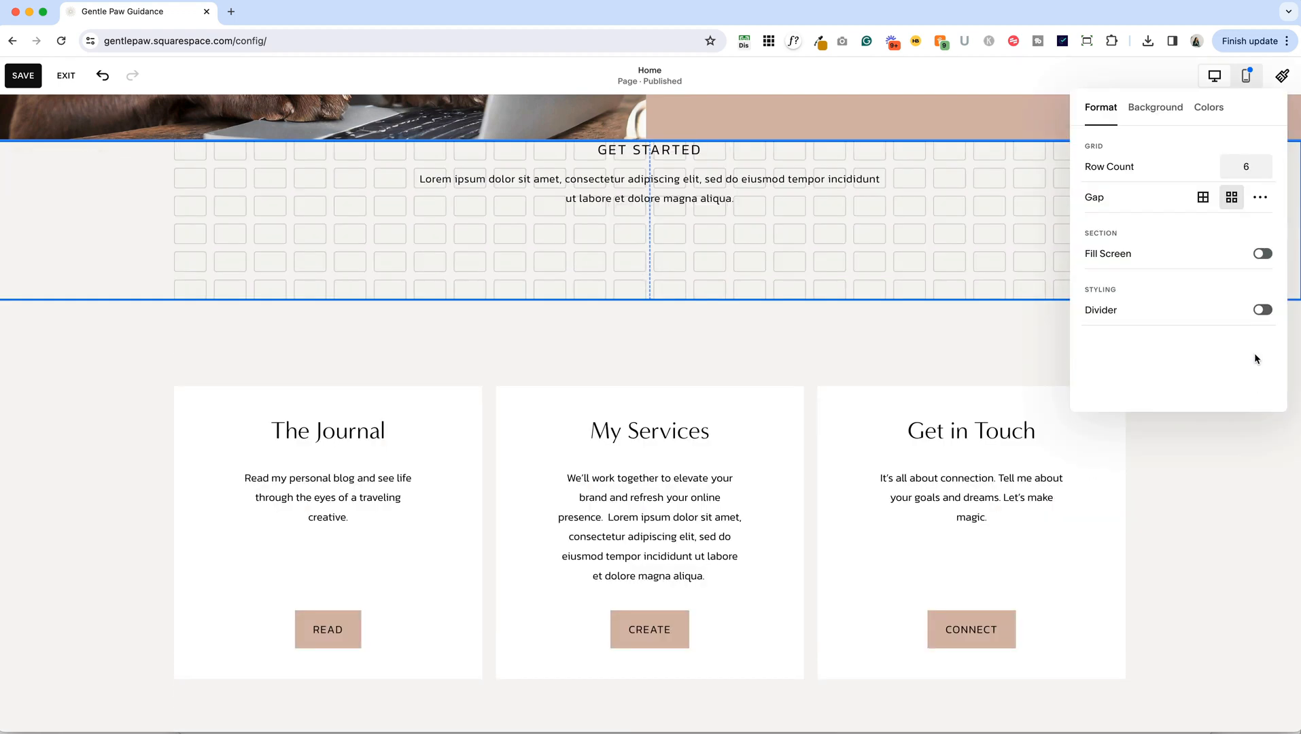
# Move the Get Started text block down two grid rows and remove the empty row at the bottom of its section.
pyautogui.scroll(2, 649, 265)
pyautogui.moveTo(649, 265); pyautogui.dragTo(643, 320)
pyautogui.click(853, 369)
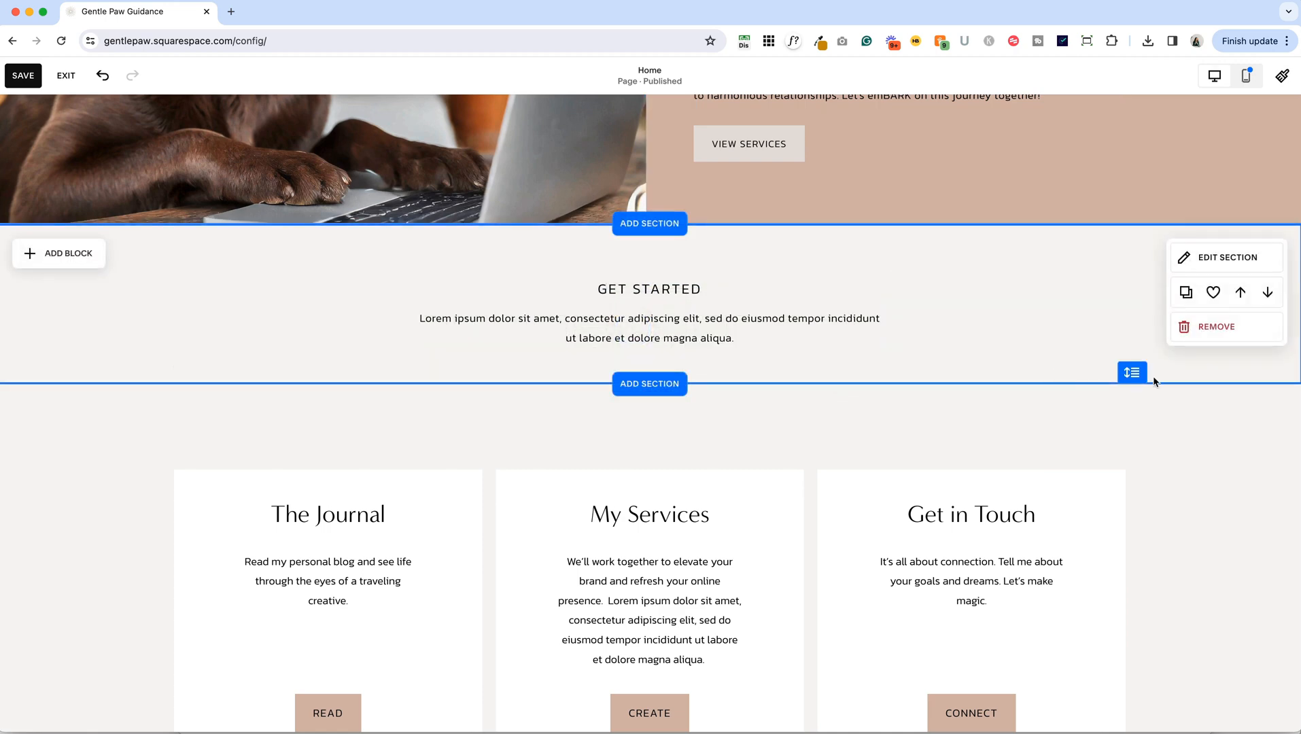
pyautogui.click(660, 253)
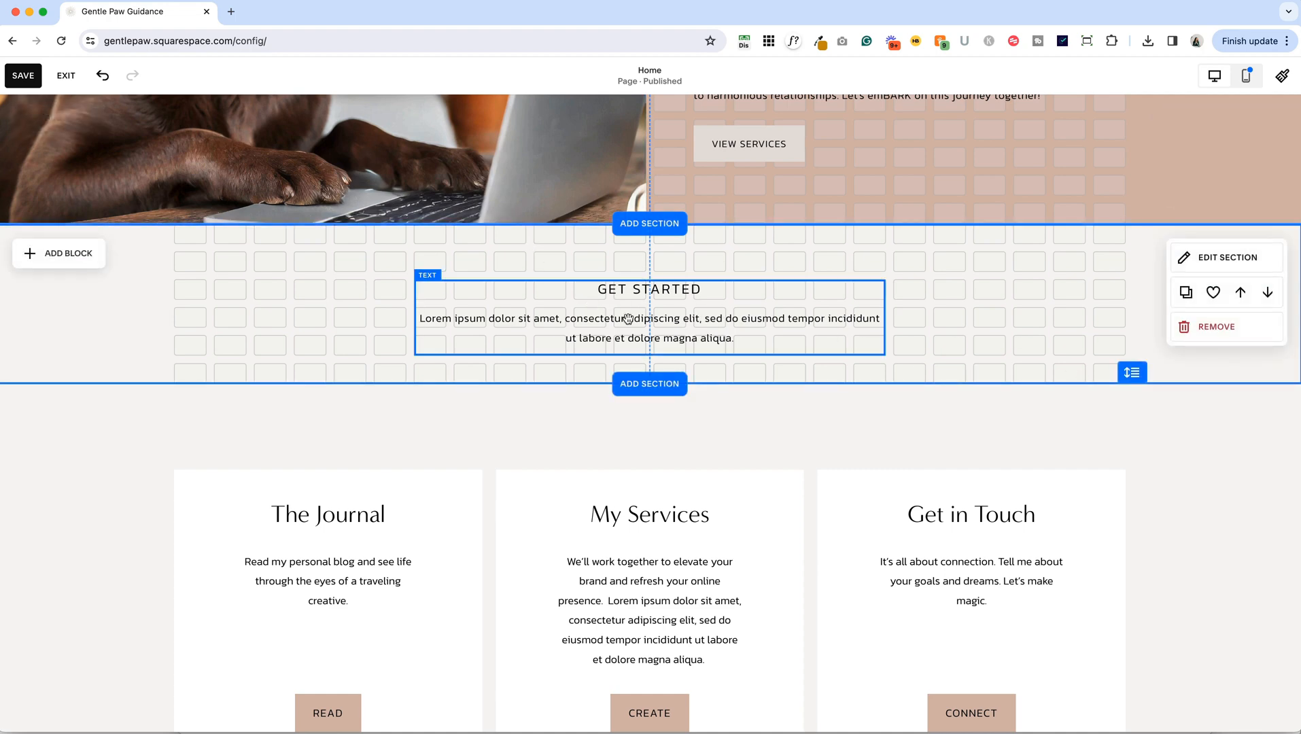
pyautogui.moveTo(1128, 371); pyautogui.dragTo(1126, 348)
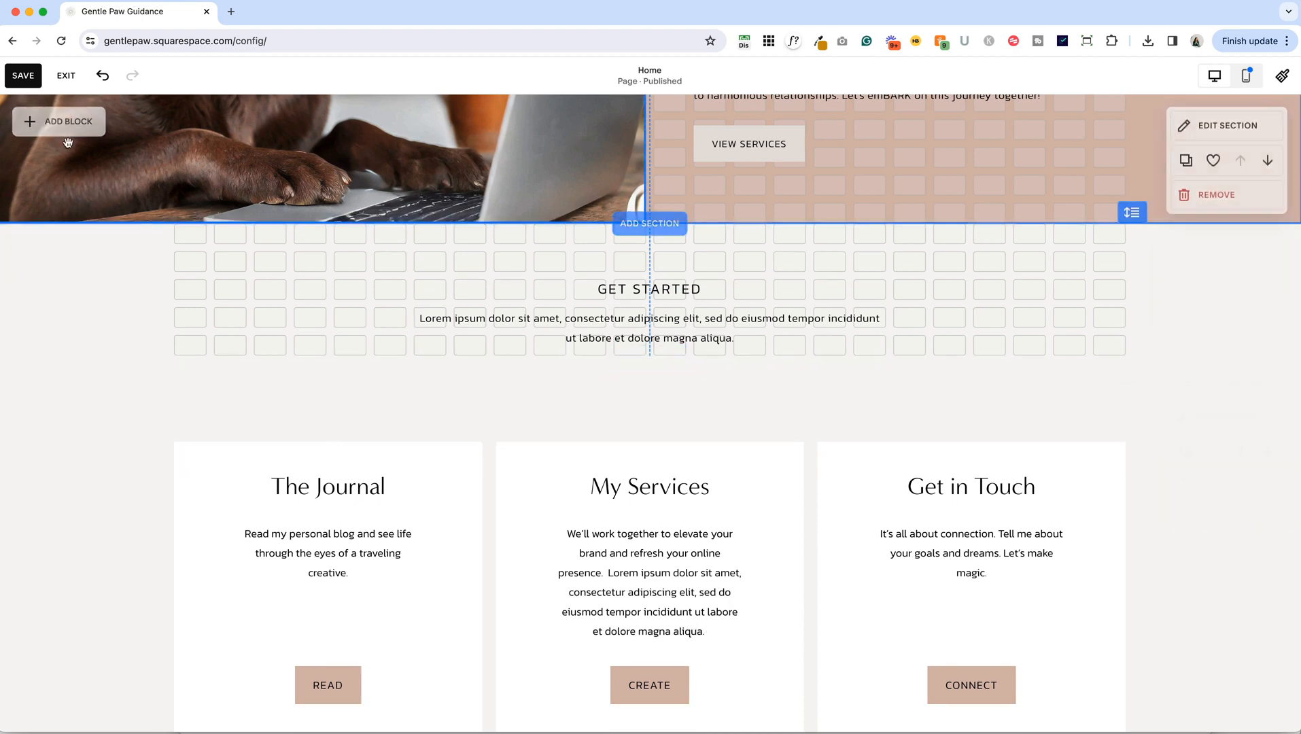
# Save the page, exit editing and review the spacing between the Get Started text and the cards.
pyautogui.click(71, 77)
pyautogui.click(65, 77)
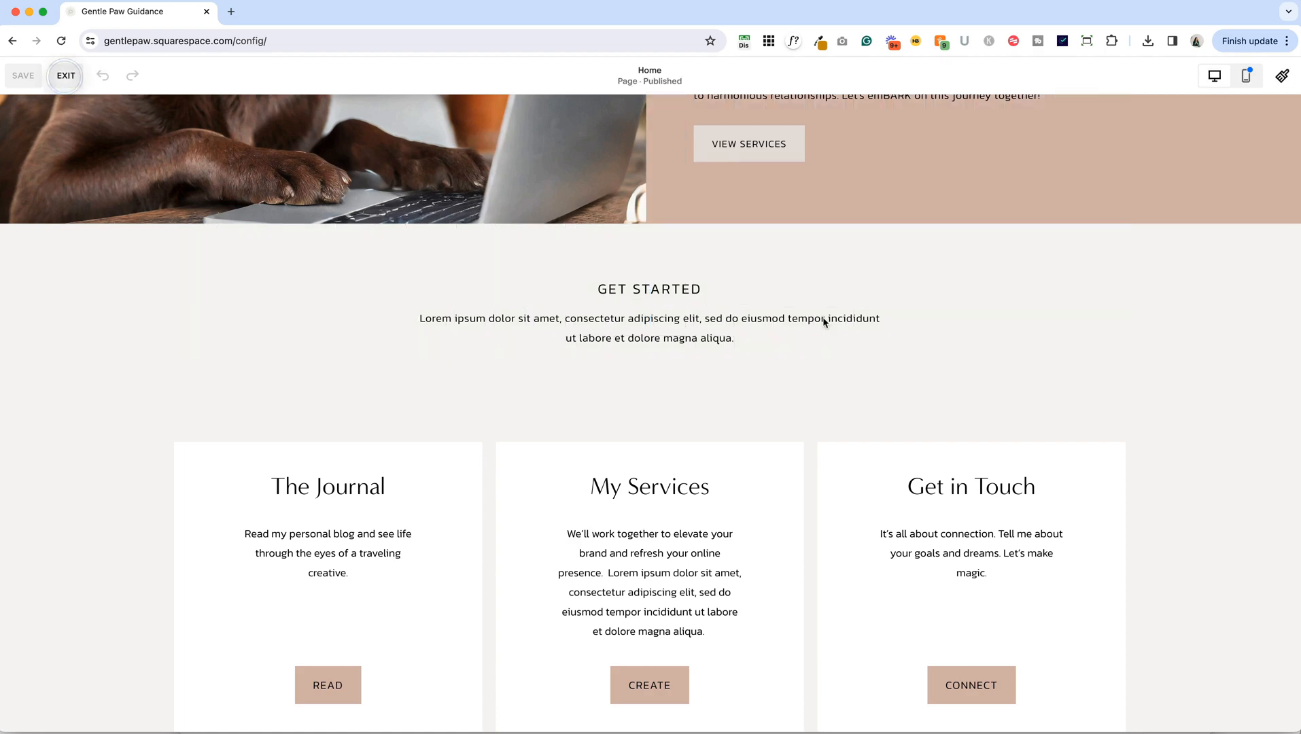
pyautogui.scroll(-3, 983, 411)
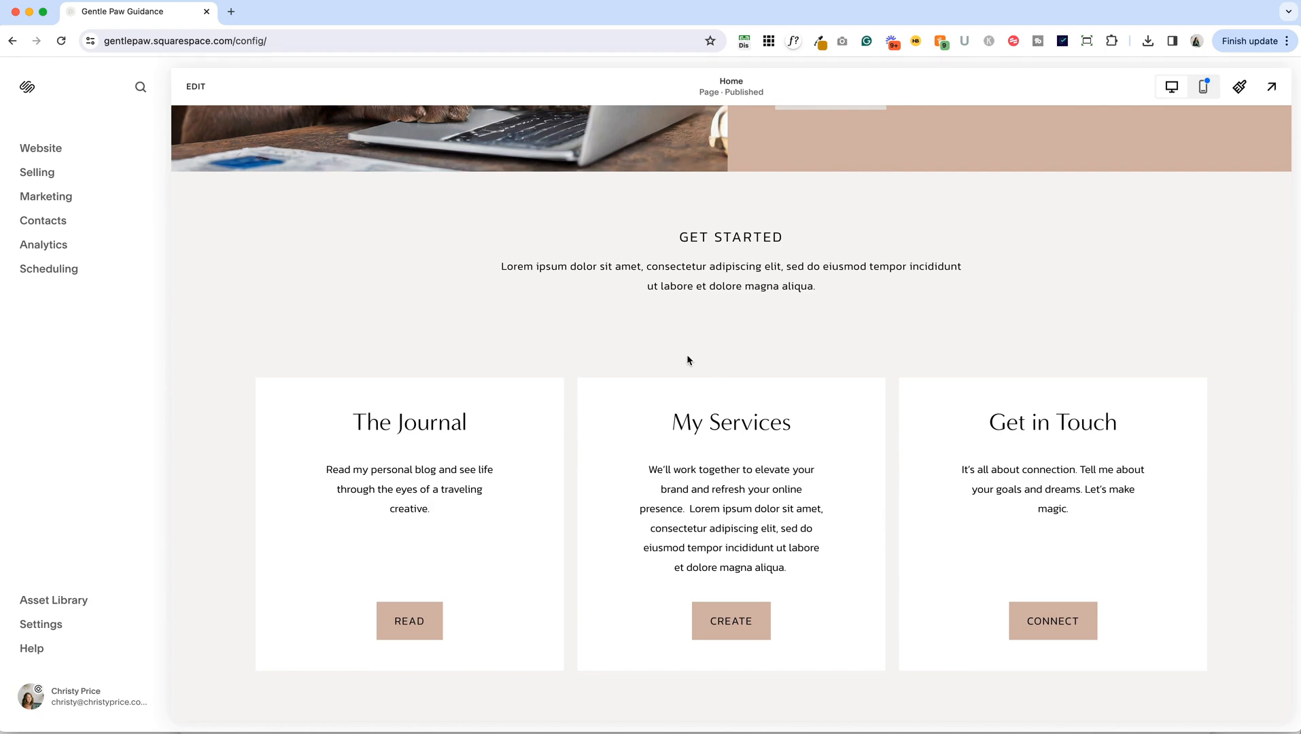
pyautogui.scroll(-3, 680, 438)
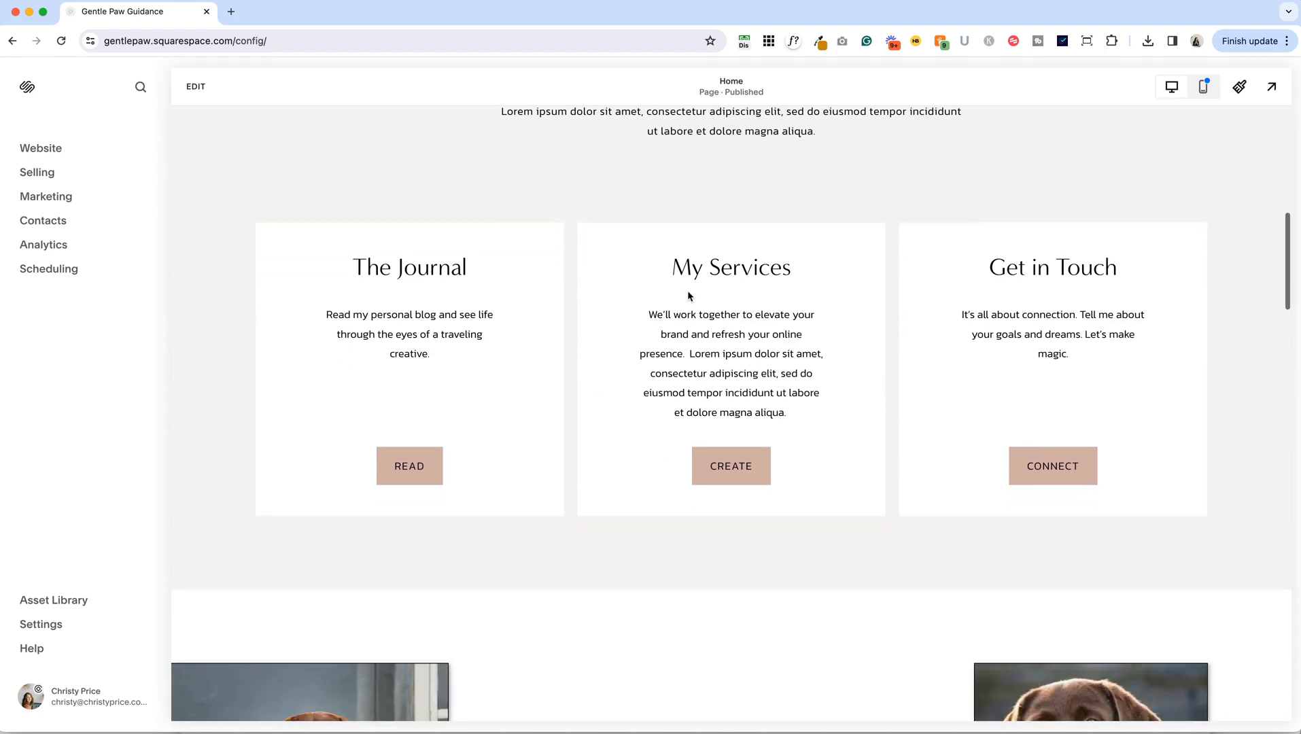
pyautogui.scroll(2, 706, 243)
pyautogui.scroll(1, 706, 242)
# Reopen the page for editing and set the list section's top vertical padding to 1vmax.
pyautogui.click(194, 86)
pyautogui.scroll(-10, 521, 269)
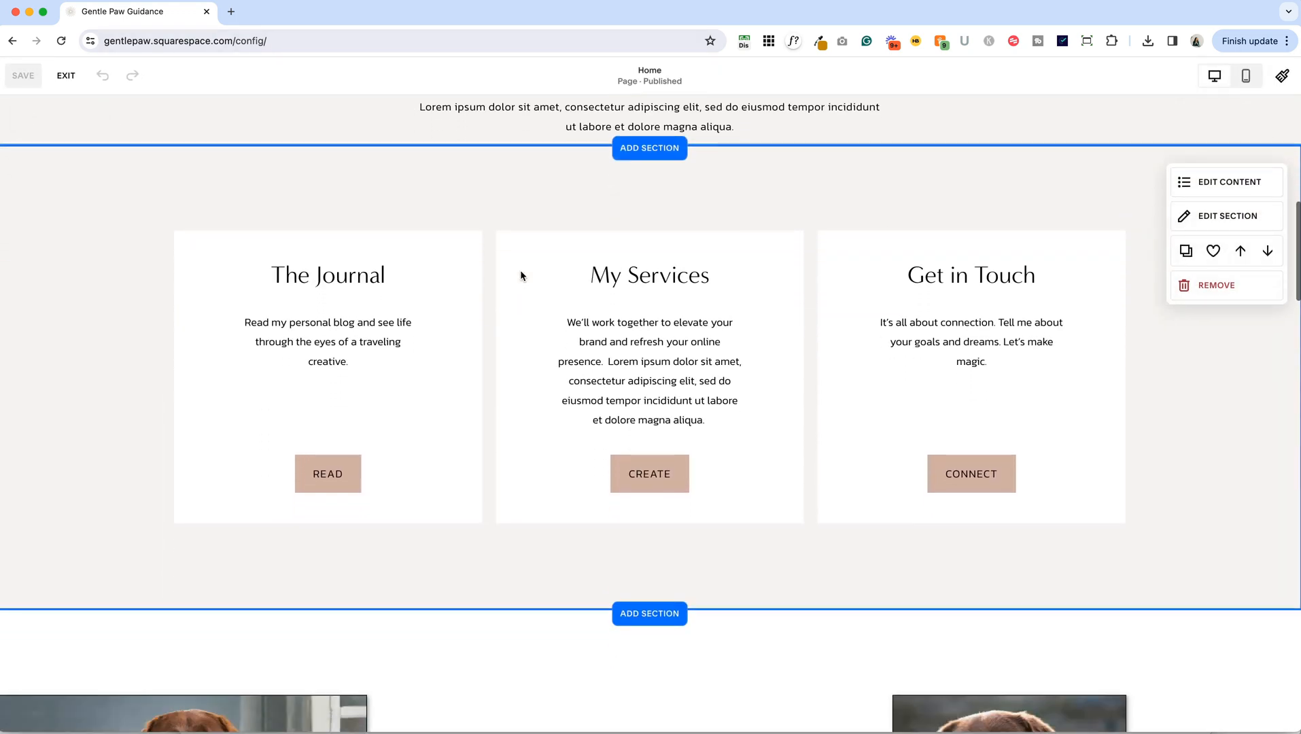
pyautogui.scroll(2, 1264, 236)
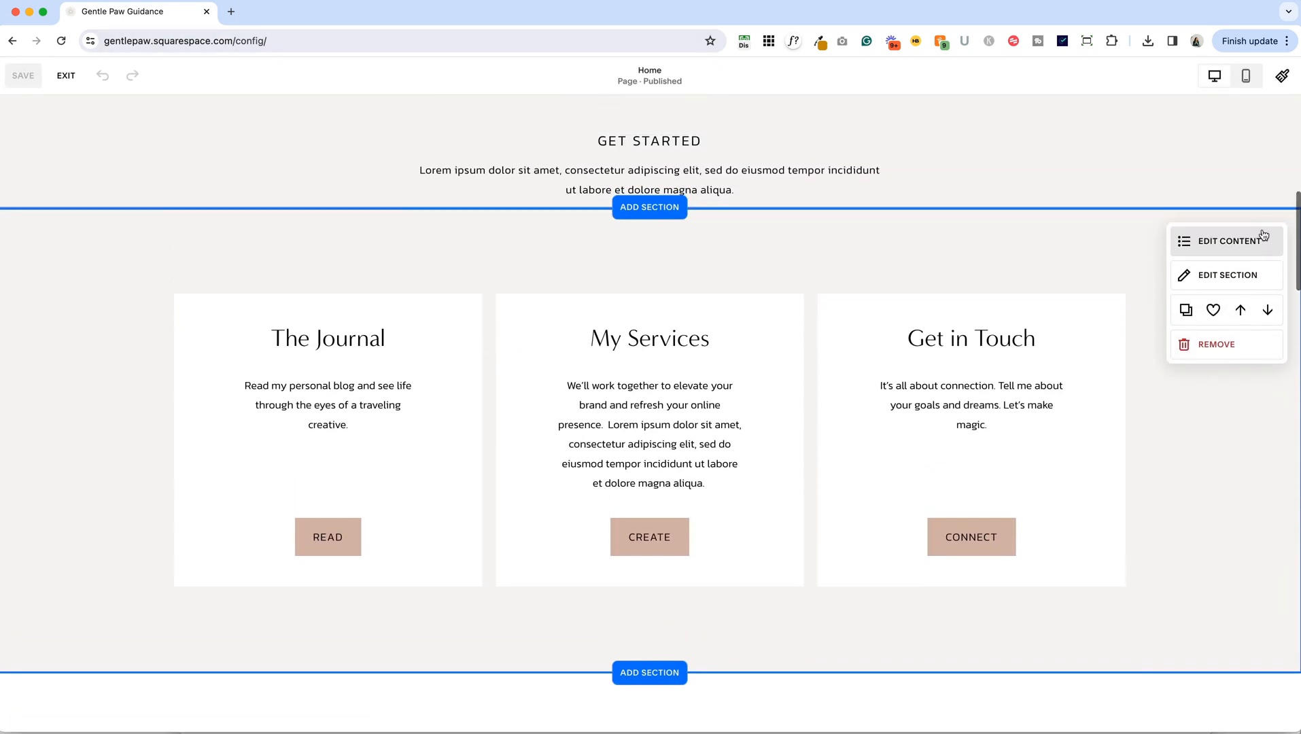
pyautogui.click(1215, 243)
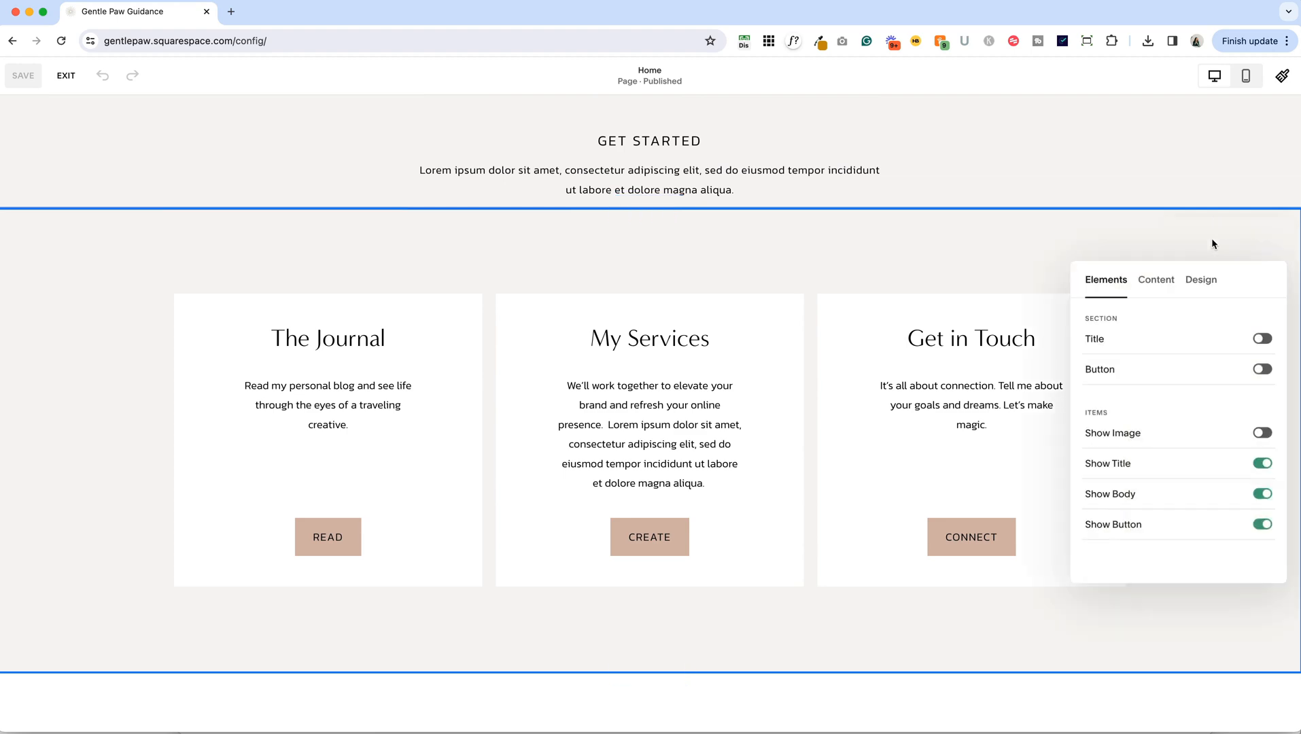
pyautogui.click(1202, 278)
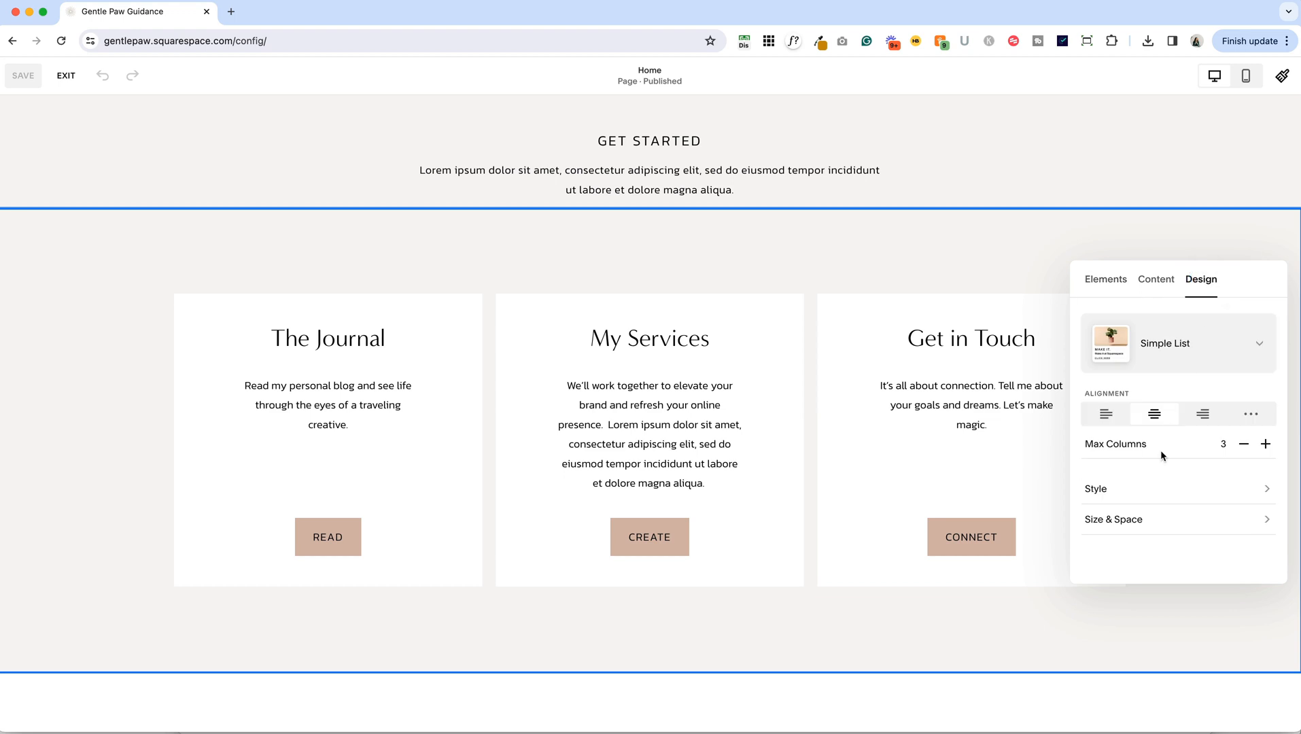
pyautogui.click(1114, 521)
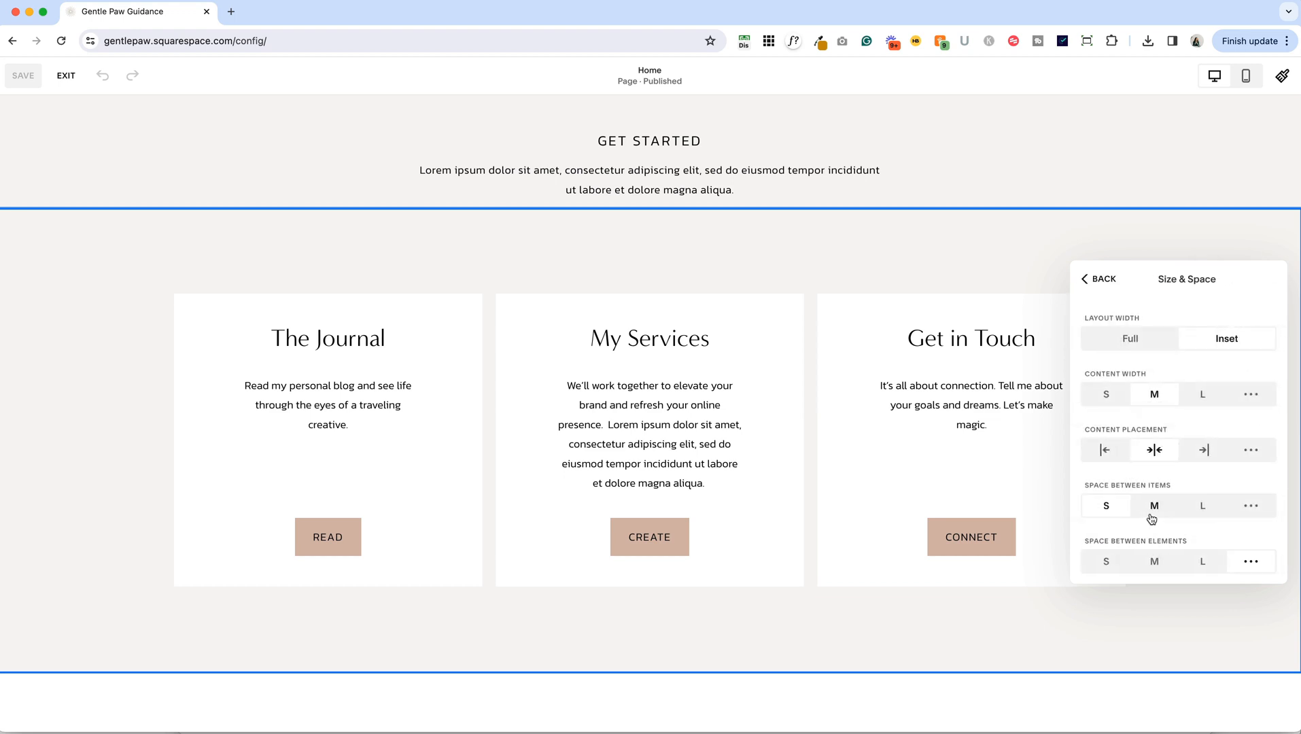
pyautogui.scroll(-1, 1150, 512)
pyautogui.scroll(-5, 1149, 513)
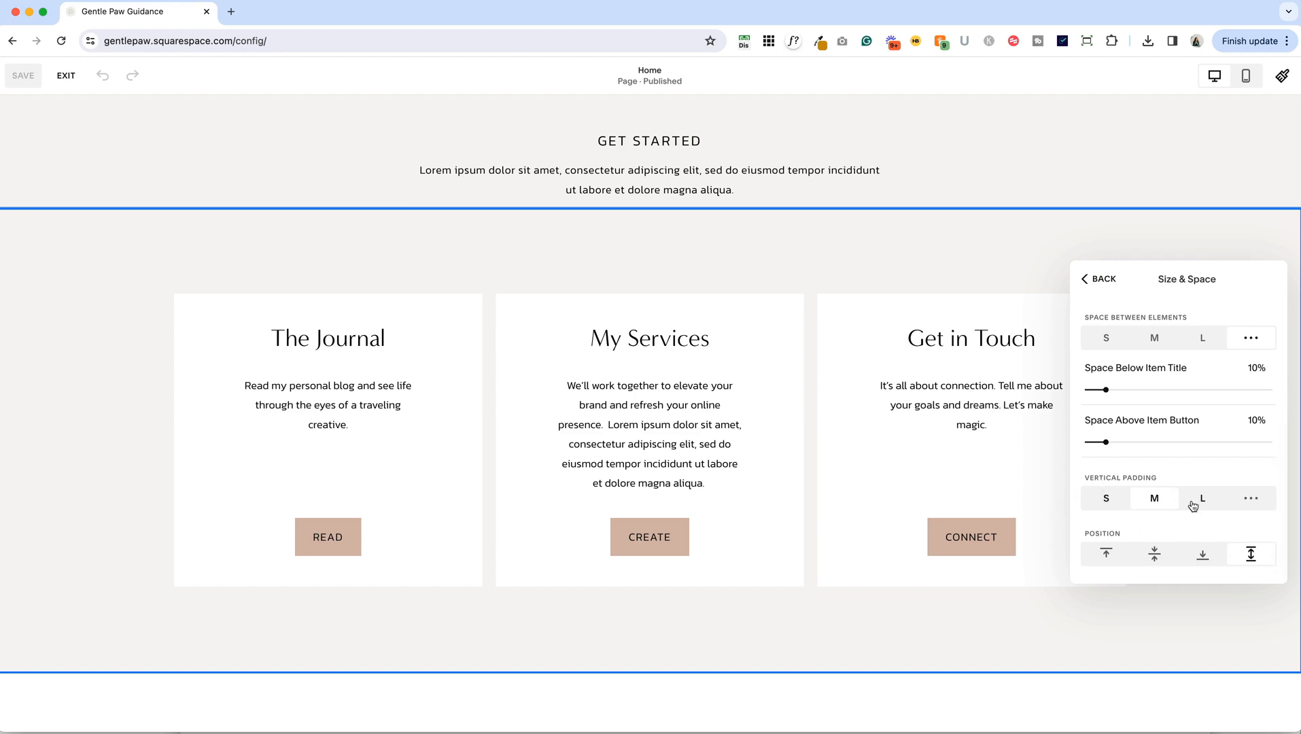
pyautogui.click(1253, 499)
pyautogui.moveTo(1154, 551); pyautogui.dragTo(1096, 549)
pyautogui.scroll(1, 658, 484)
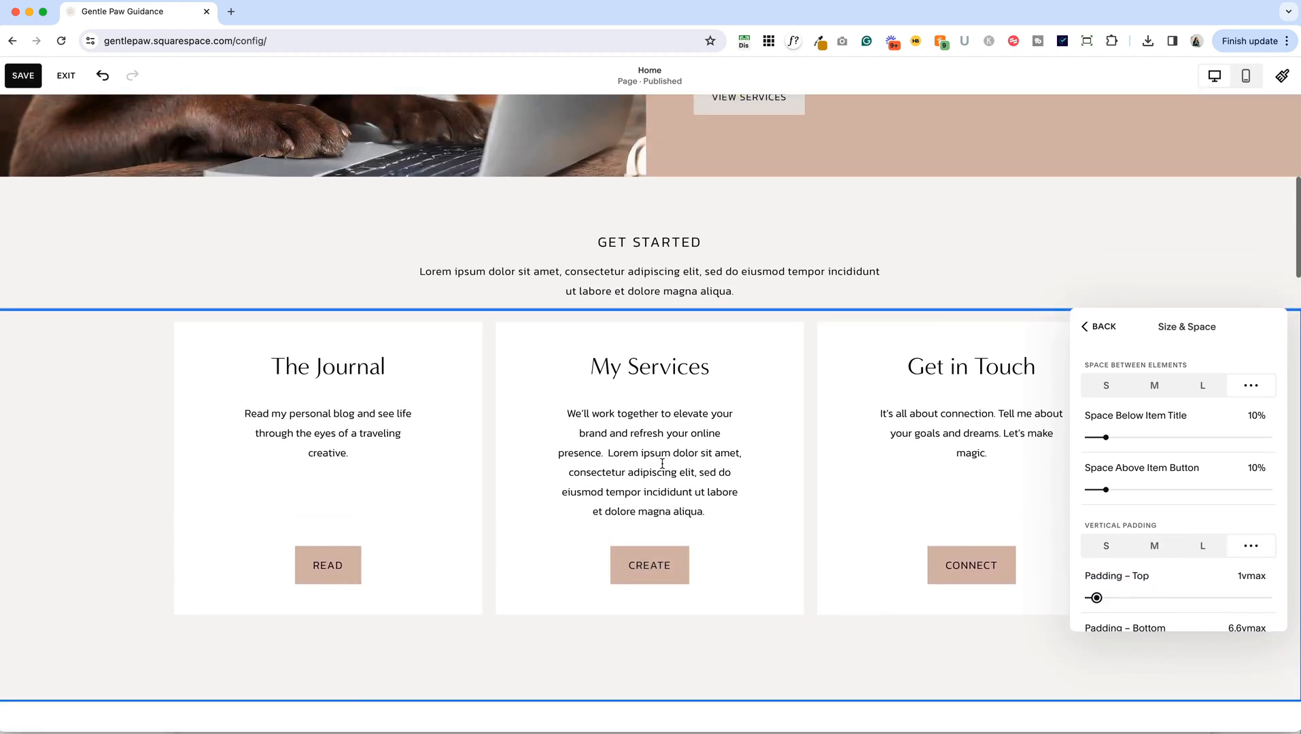
# Move the Get Started text block down one grid row and save the page.
pyautogui.scroll(-3, 740, 602)
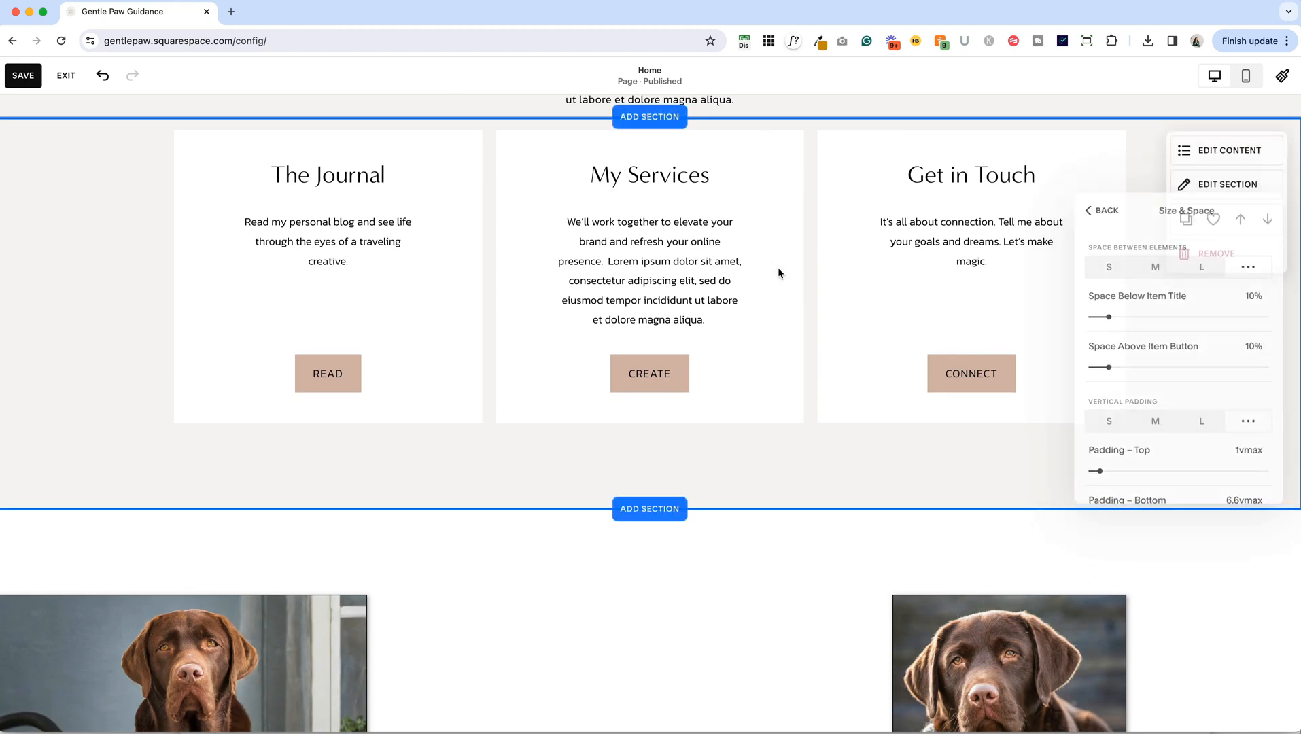
pyautogui.scroll(3, 778, 269)
pyautogui.moveTo(726, 253); pyautogui.dragTo(725, 261)
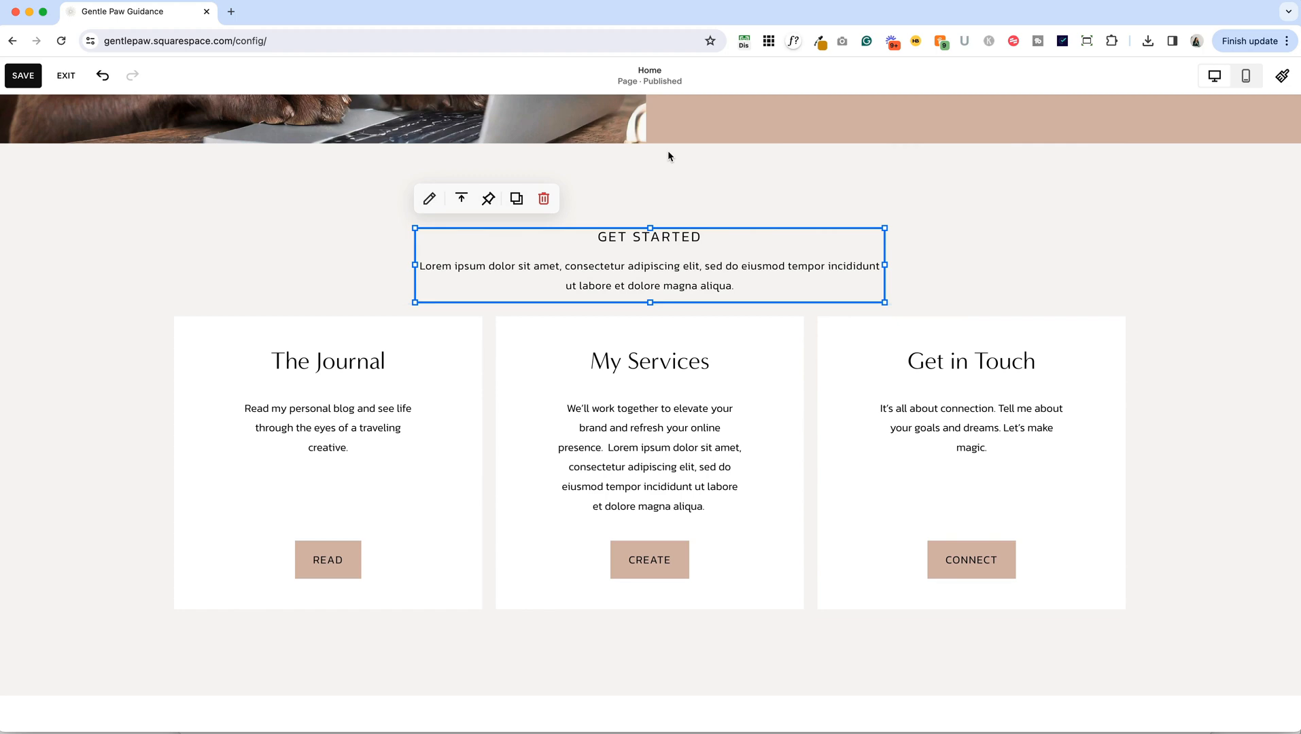
pyautogui.click(23, 75)
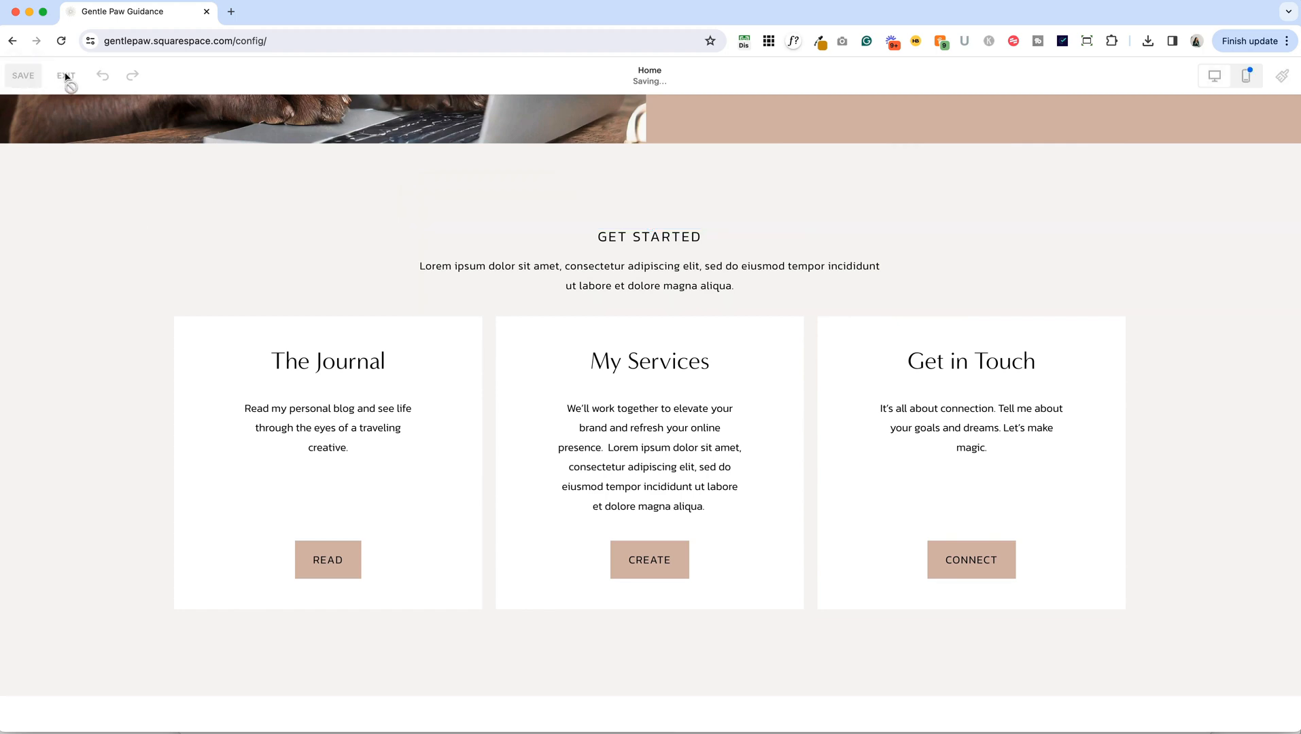
# Exit editing and review the spacing between the Get Started text and the three cards.
pyautogui.click(65, 75)
pyautogui.scroll(-8, 754, 338)
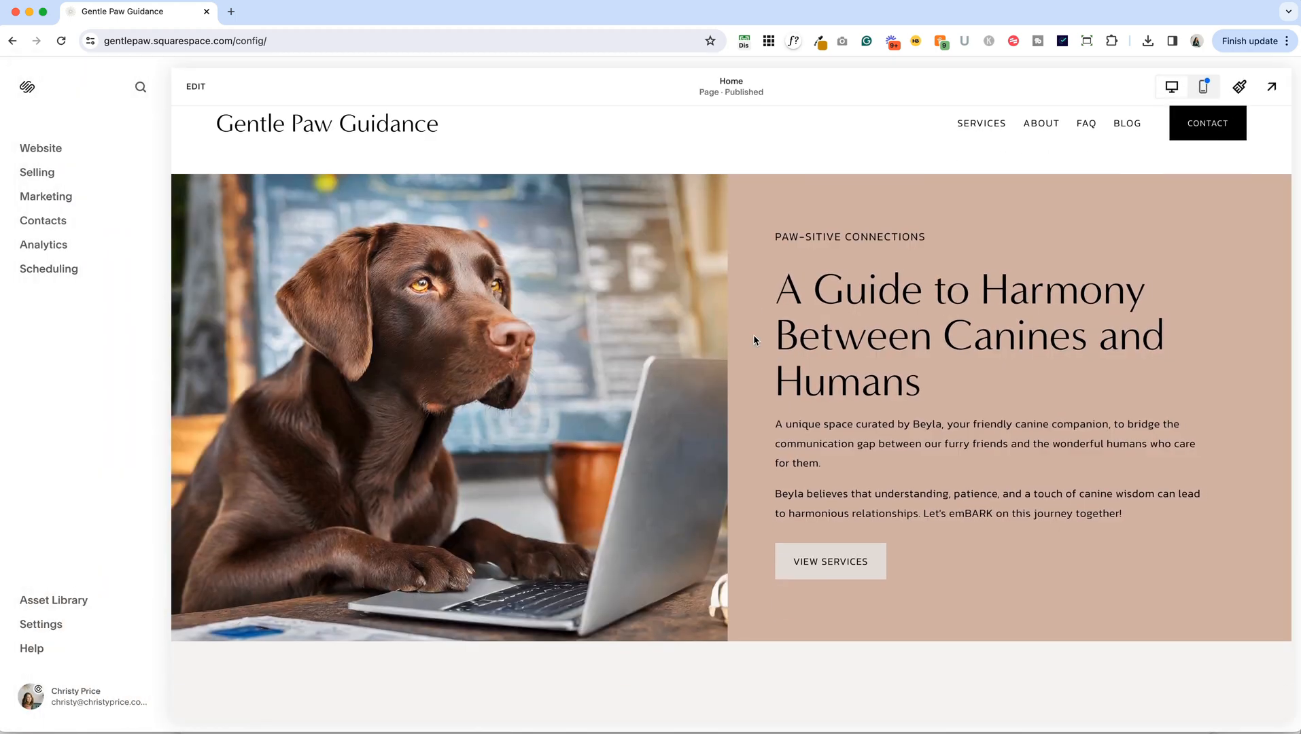
pyautogui.scroll(3, 753, 335)
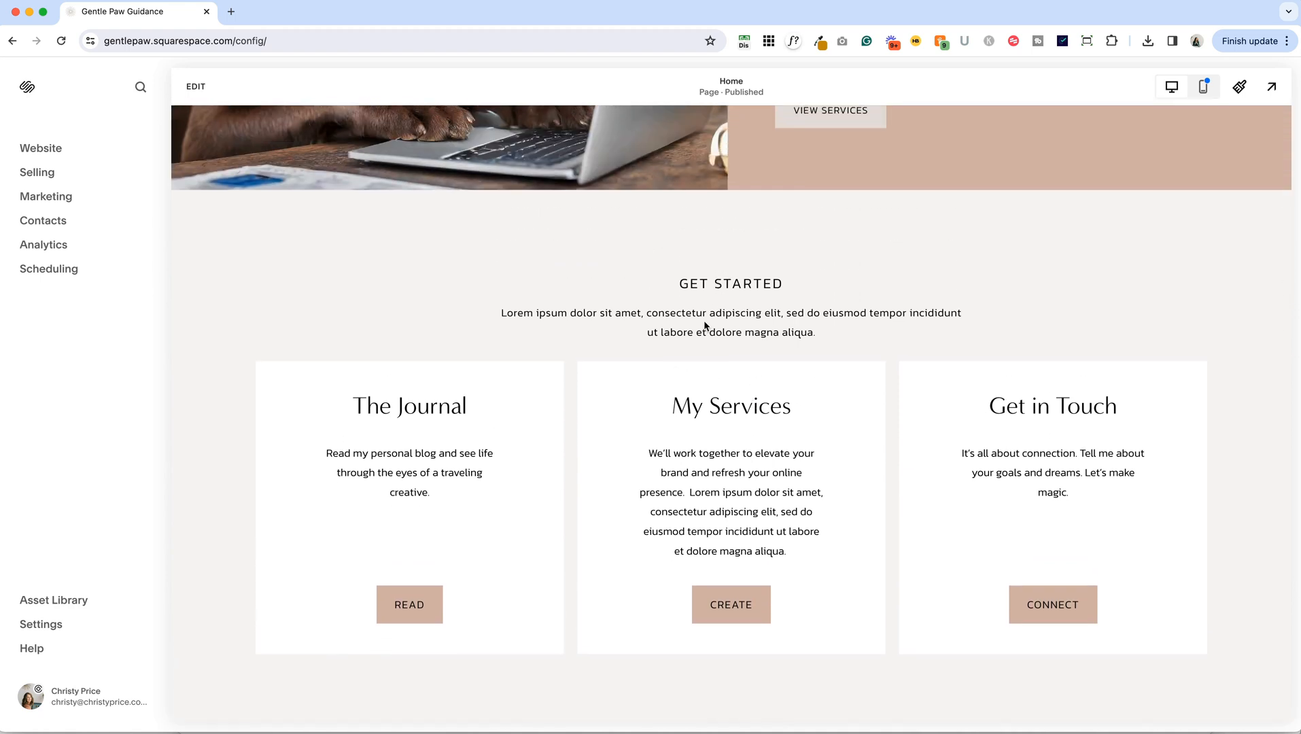
pyautogui.scroll(-2, 706, 326)
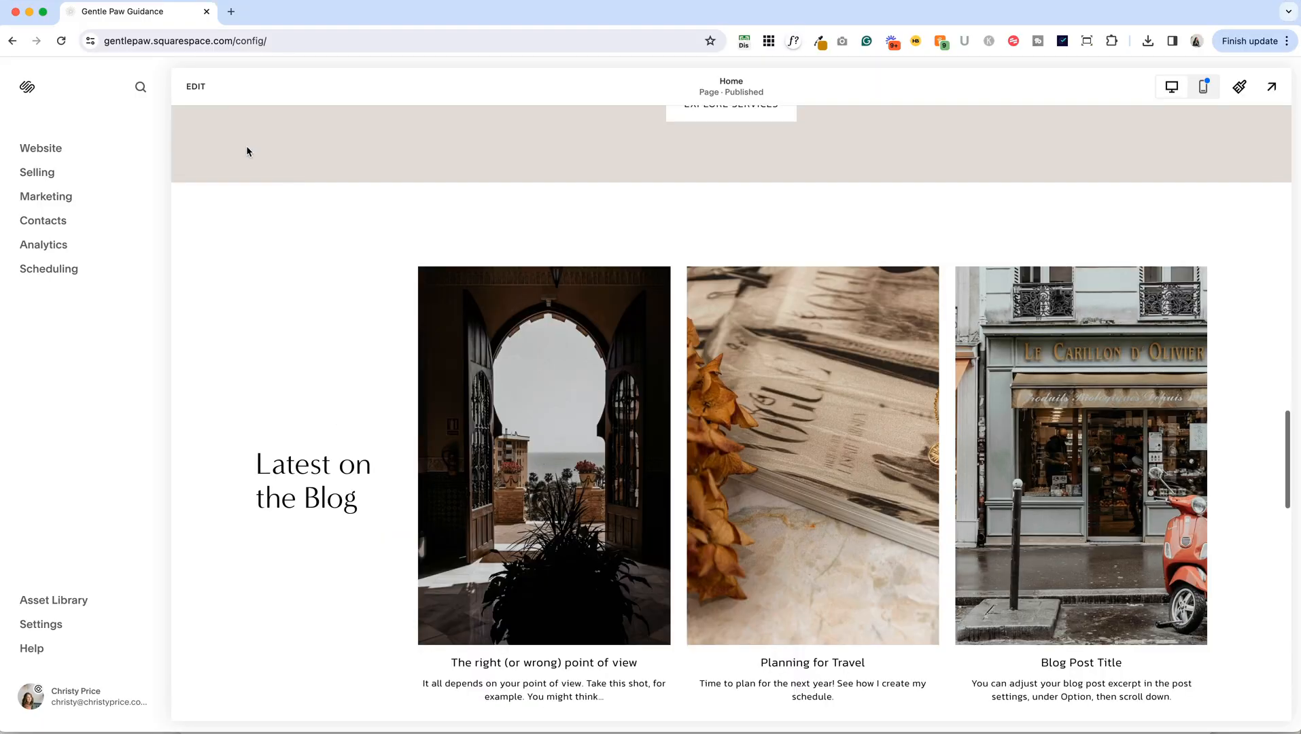
# Reopen the page for editing, add a blank section above People Are Saying and give it the Bright 2 color theme.
pyautogui.click(198, 84)
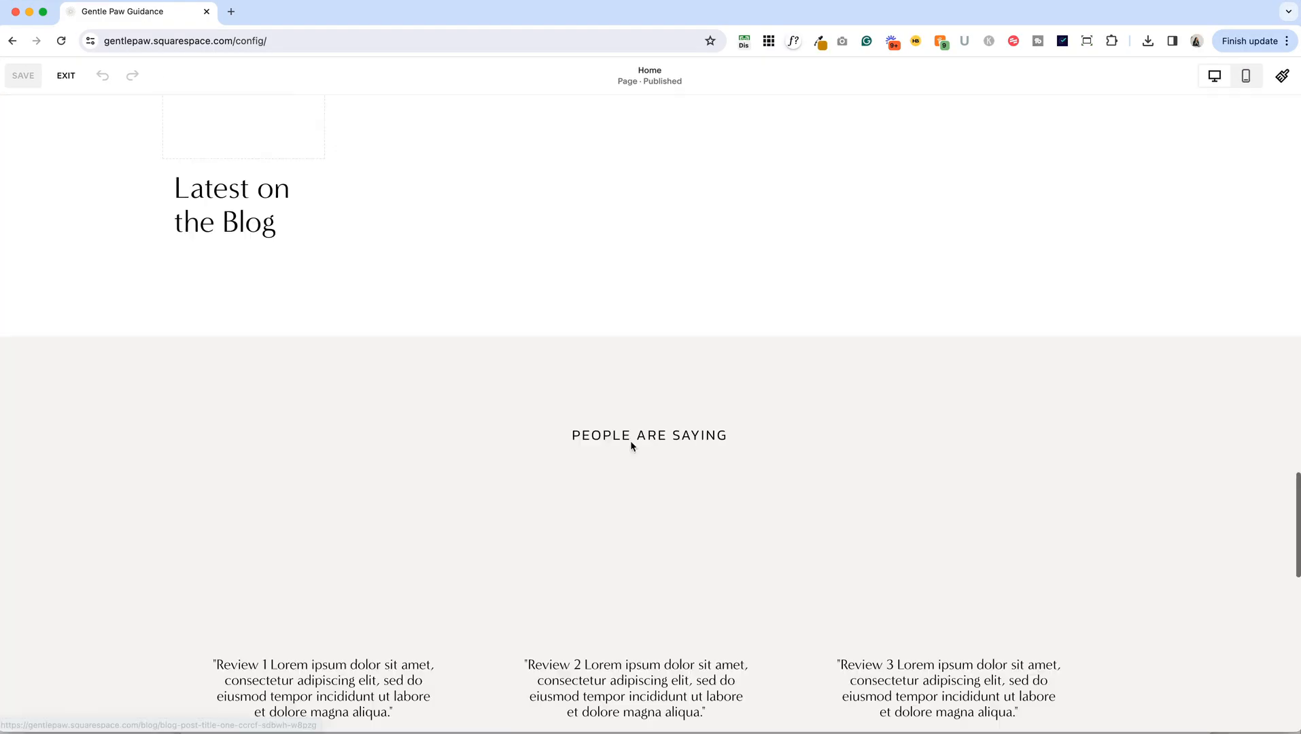
pyautogui.click(672, 410)
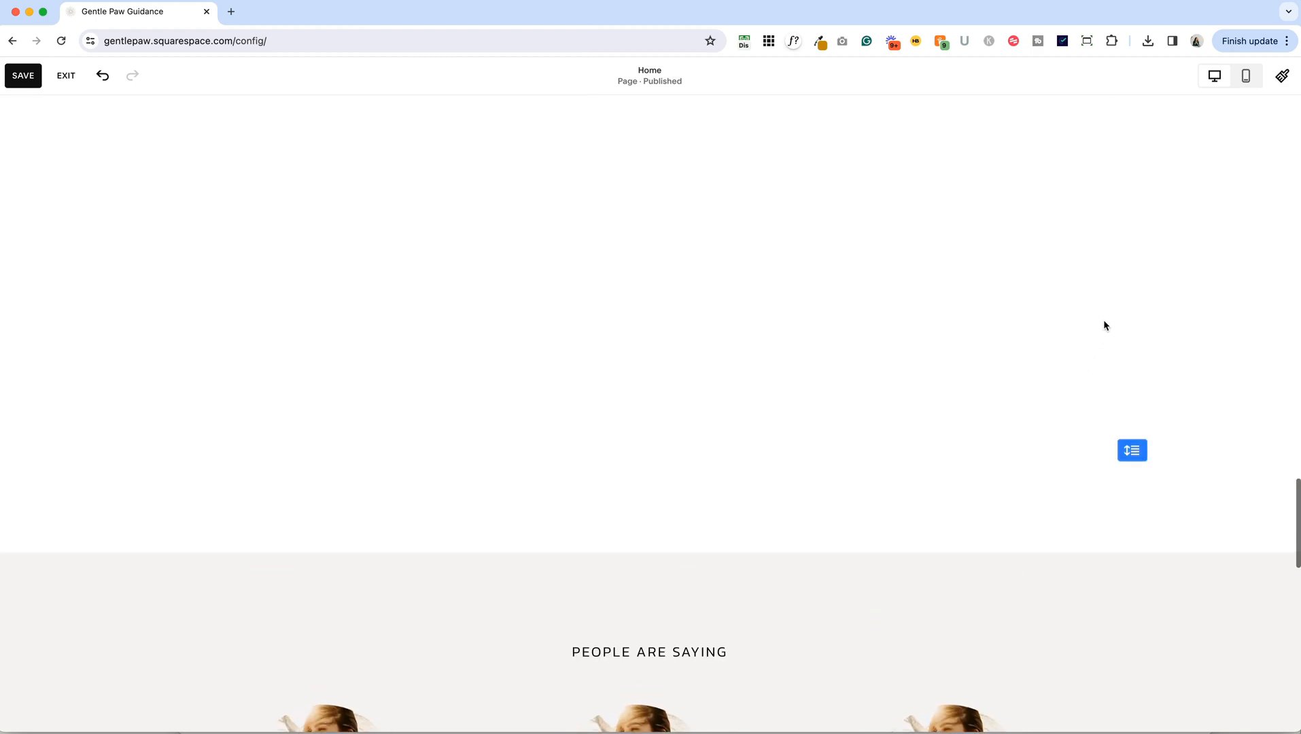
pyautogui.moveTo(1103, 337)
pyautogui.click(1204, 206)
pyautogui.click(1206, 260)
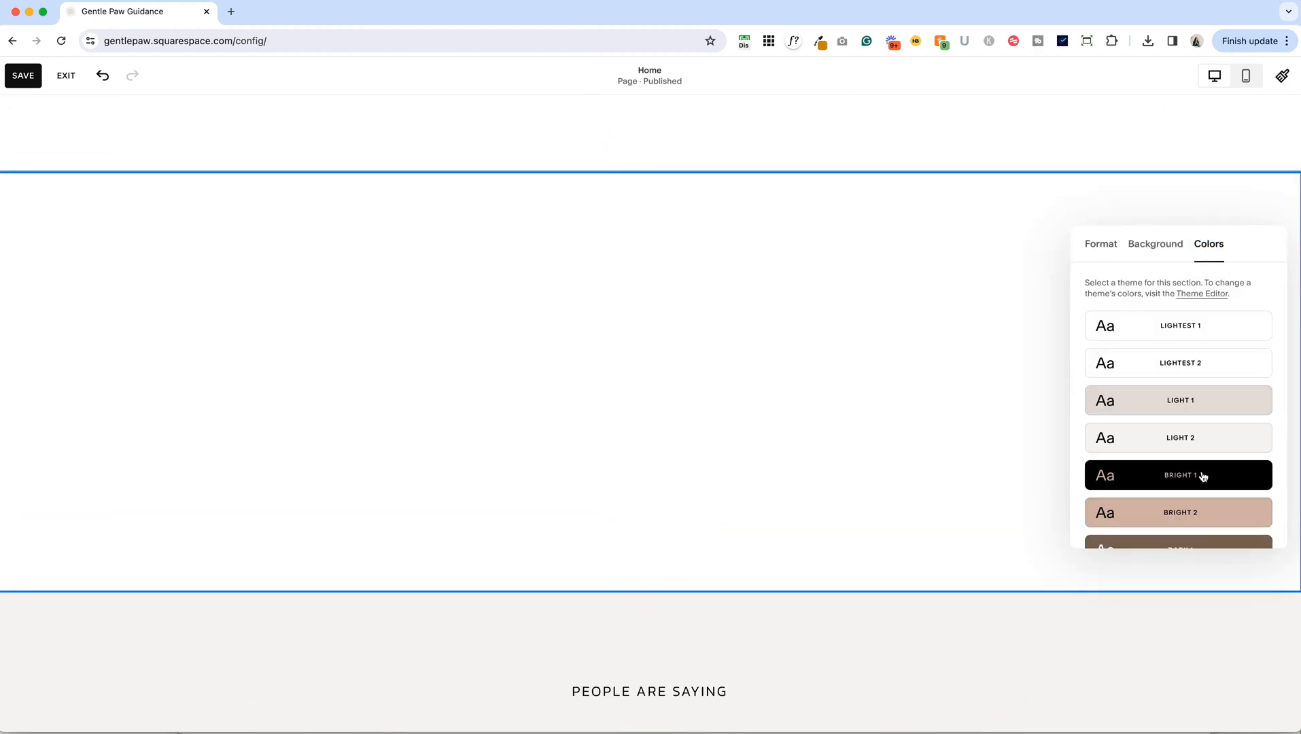
pyautogui.click(1204, 516)
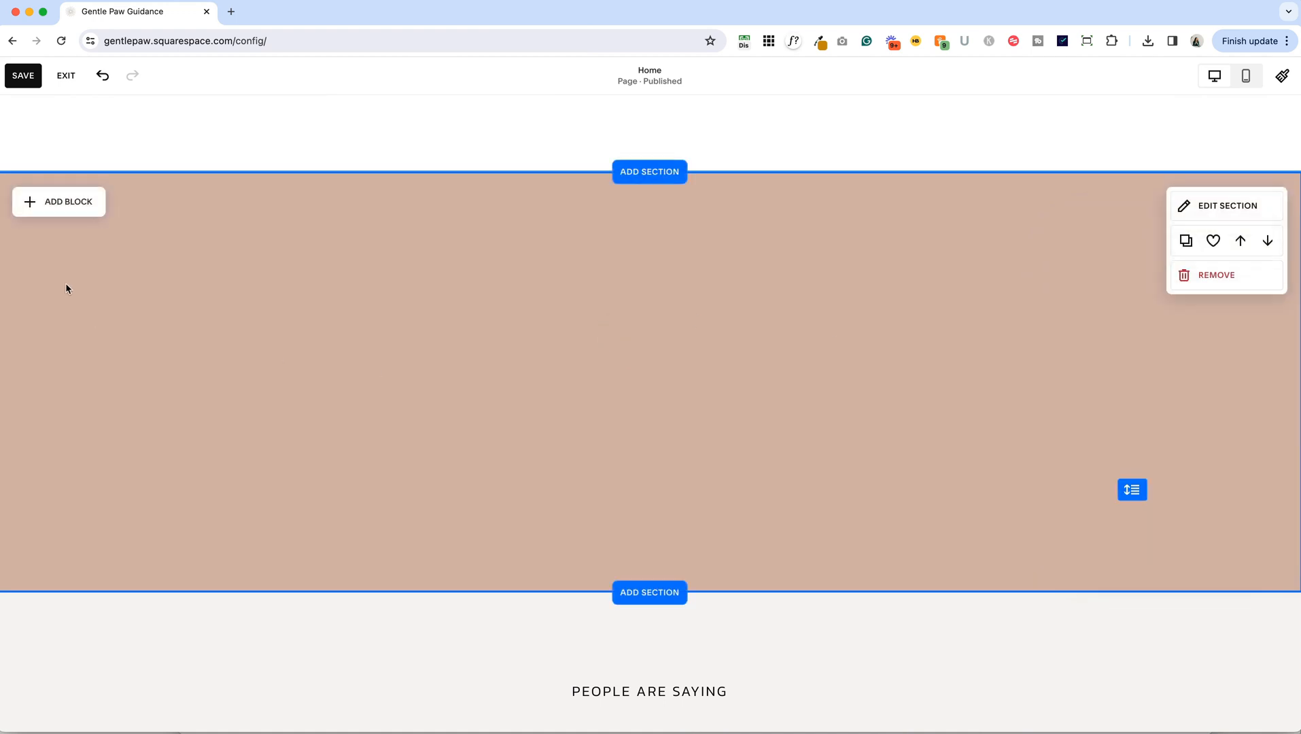
# Add an image block with the photo of the dog and red ball along the new section's left edge.
pyautogui.click(72, 201)
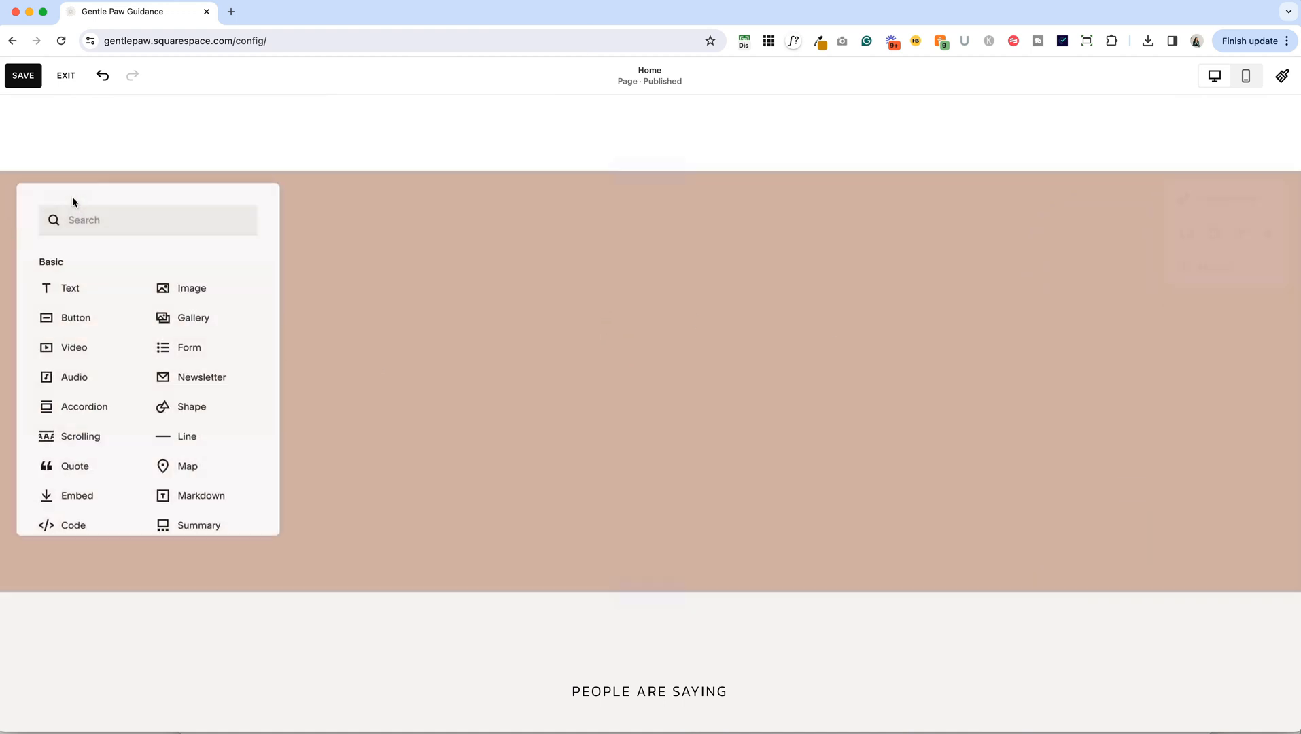
pyautogui.click(189, 287)
pyautogui.moveTo(242, 366); pyautogui.dragTo(109, 344)
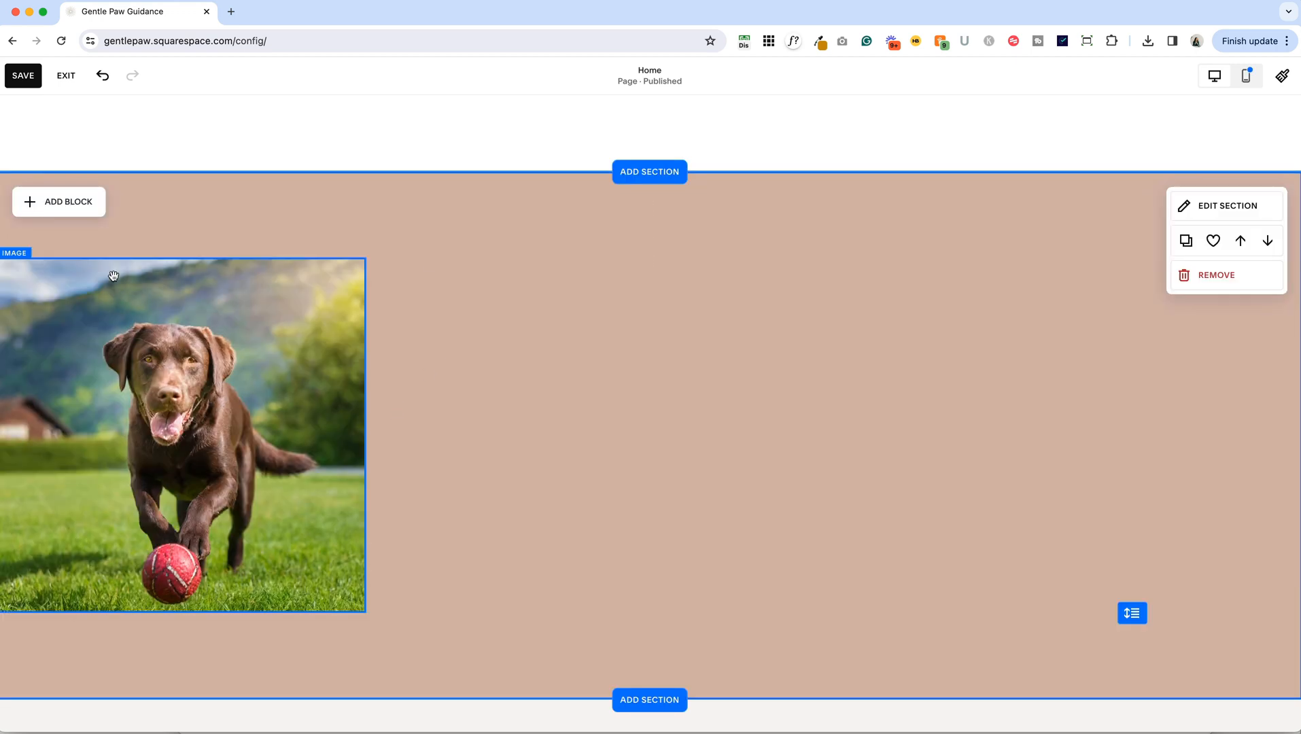
# Add an accordion block beside the dog photo and widen it across the space to the photo's right.
pyautogui.click(61, 201)
pyautogui.click(81, 407)
pyautogui.moveTo(280, 285); pyautogui.dragTo(563, 285)
pyautogui.moveTo(765, 350); pyautogui.dragTo(1051, 354)
# Open the accordion's content settings and inspect the text of Accordion Item 1.
pyautogui.doubleClick(688, 395)
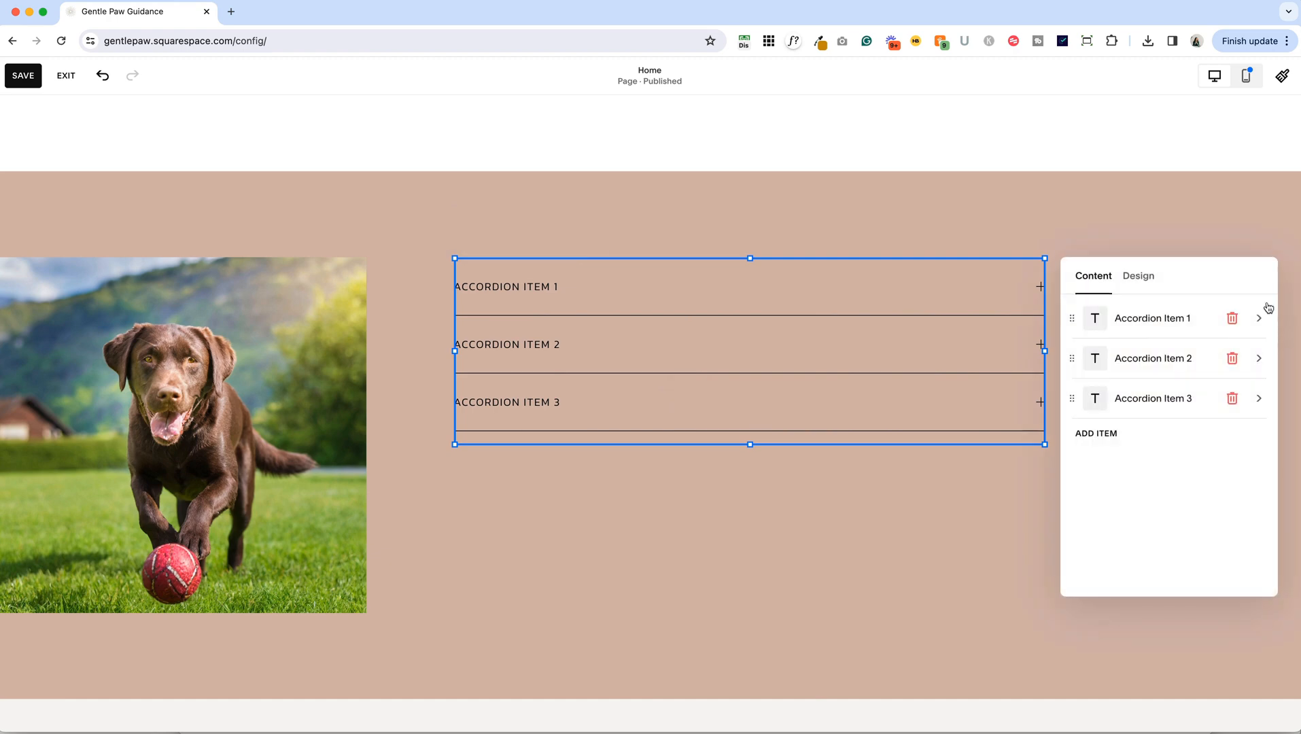
pyautogui.click(1149, 320)
pyautogui.tripleClick(1123, 392)
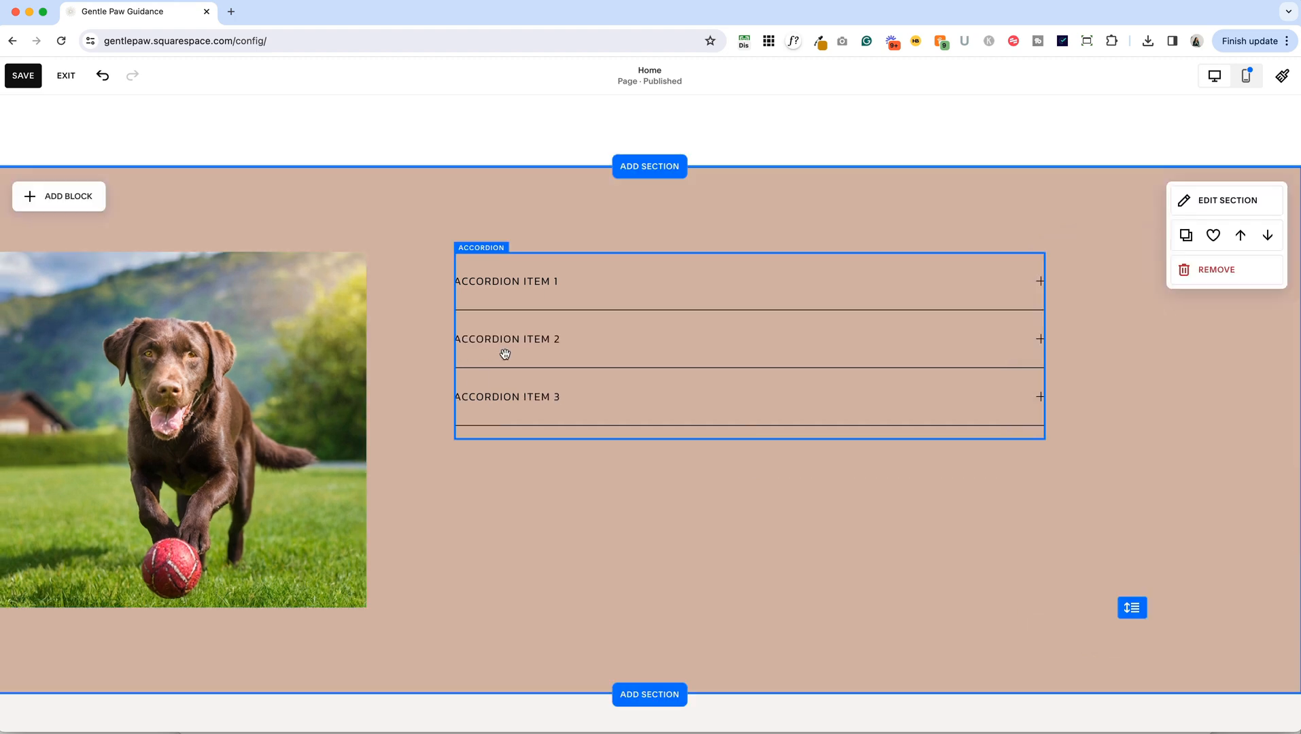
# Save the page with the new accordion section and exit editing.
pyautogui.click(23, 76)
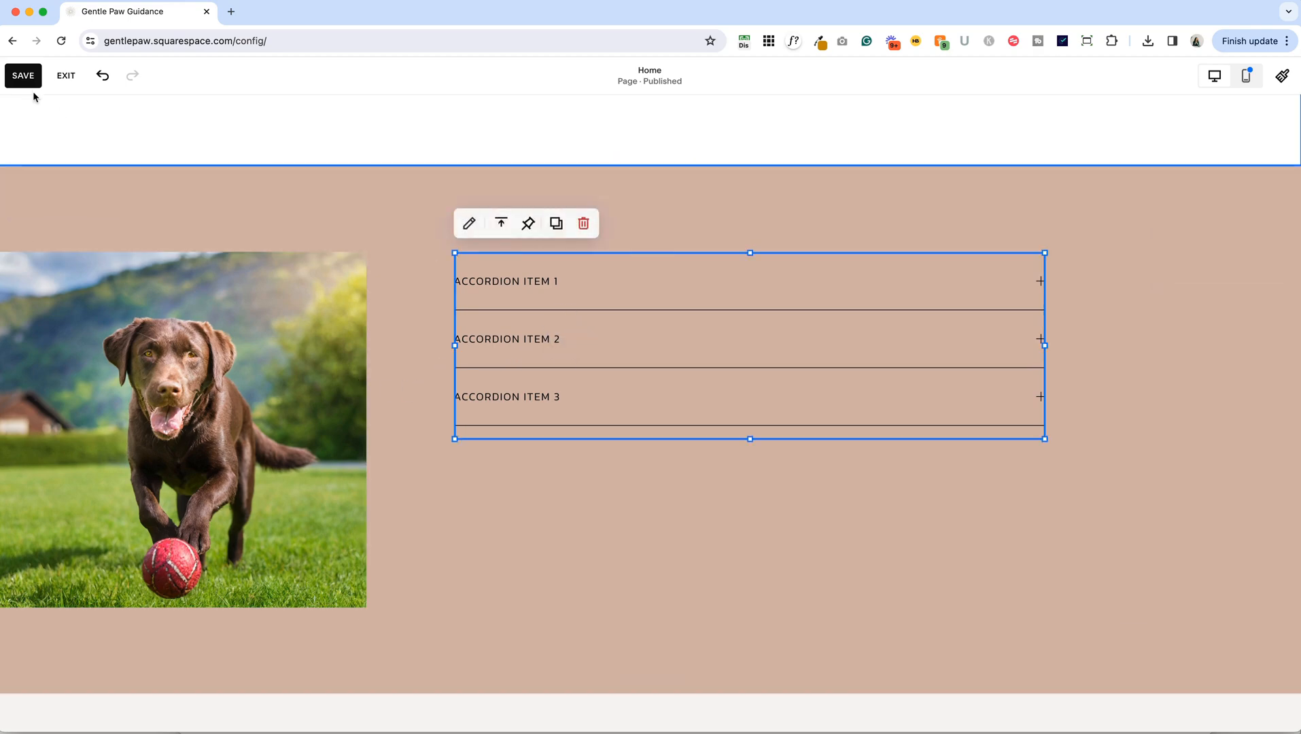
pyautogui.click(66, 75)
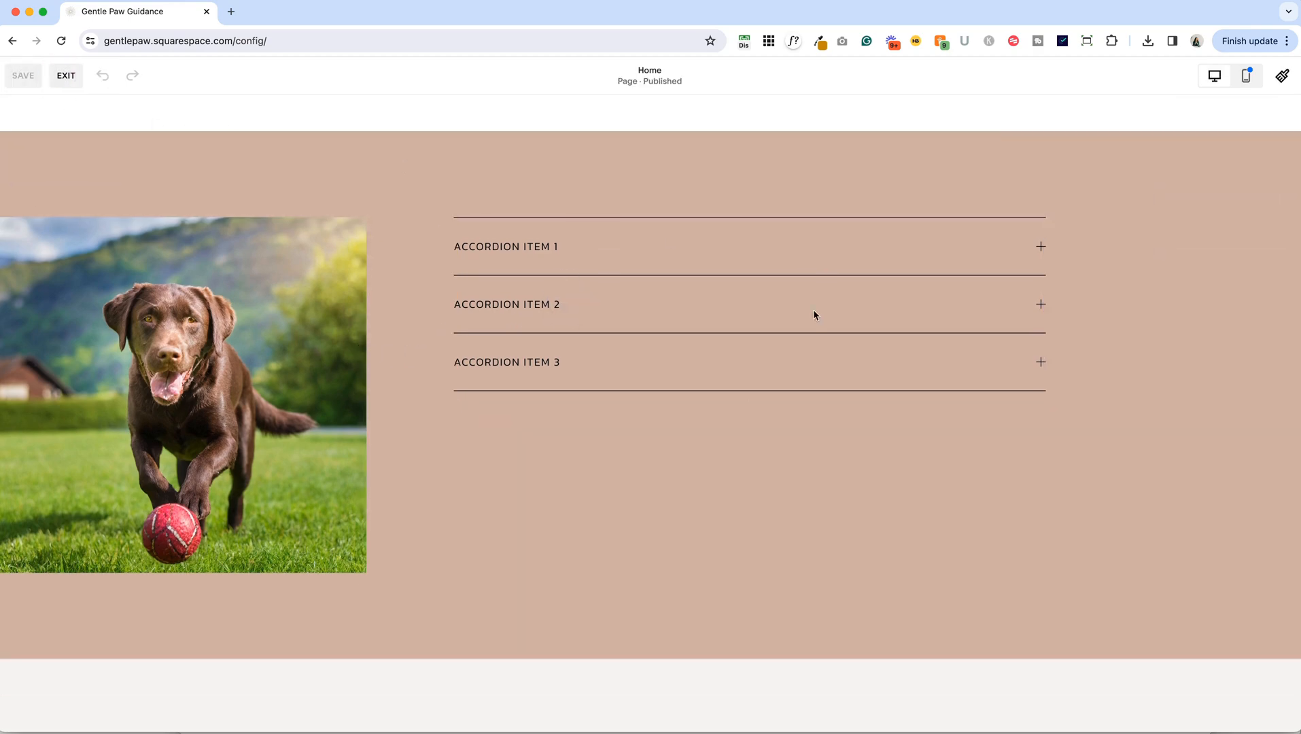
pyautogui.scroll(-4, 824, 315)
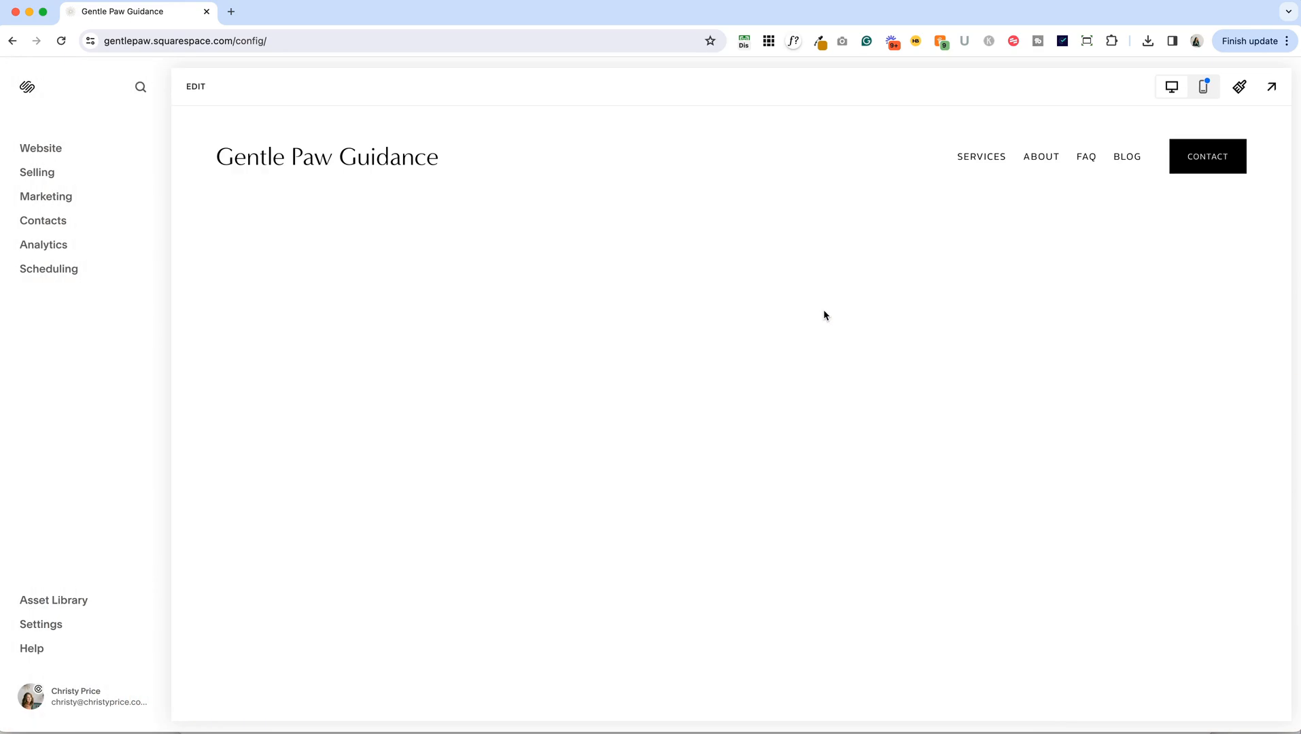
# Expand and collapse Accordion Items 1 and 2 in the preview to check how the dog photo's height reacts.
pyautogui.scroll(-6, 823, 315)
pyautogui.scroll(-10, 823, 316)
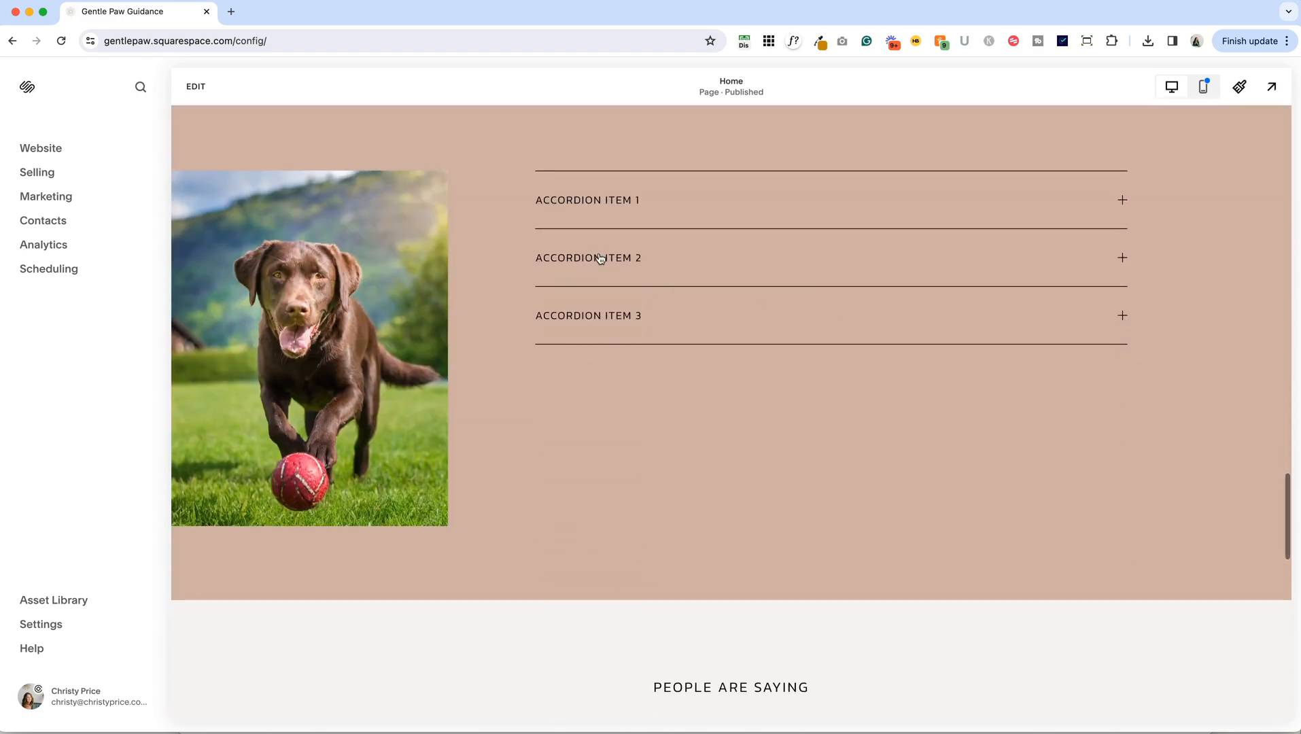
pyautogui.click(600, 258)
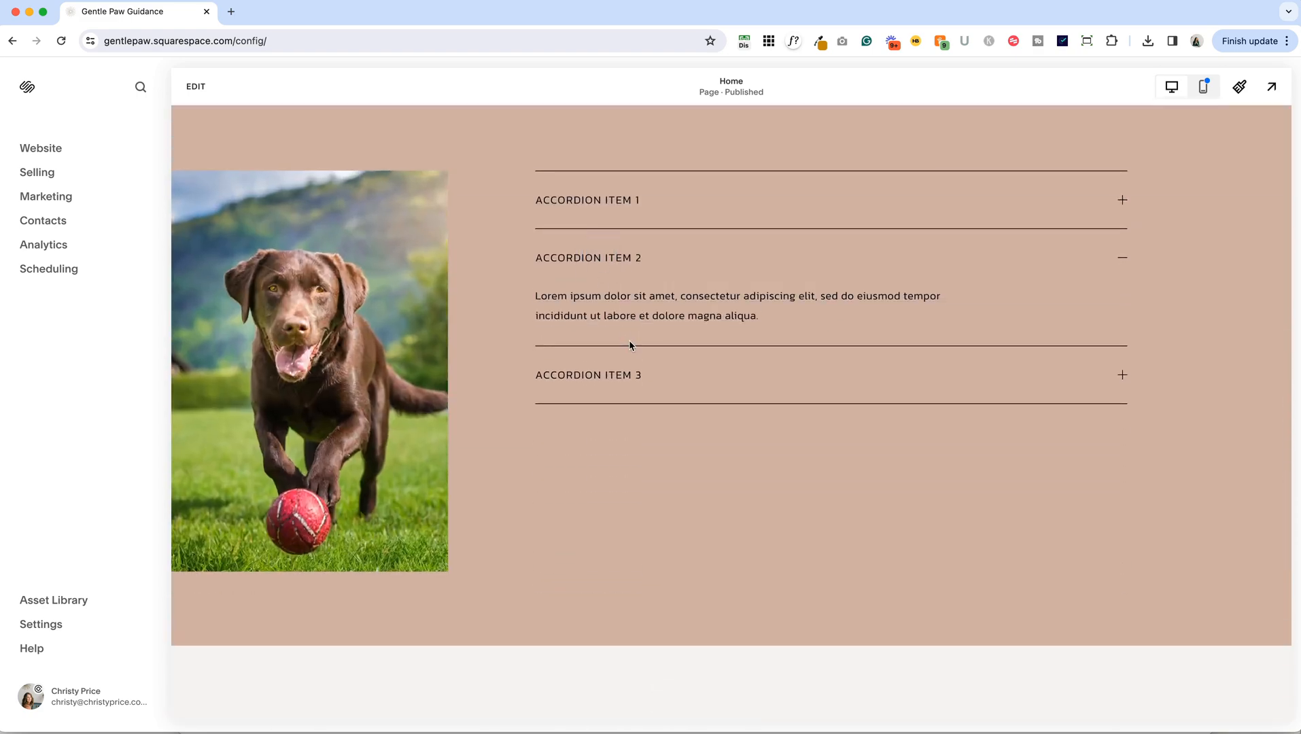
pyautogui.click(595, 204)
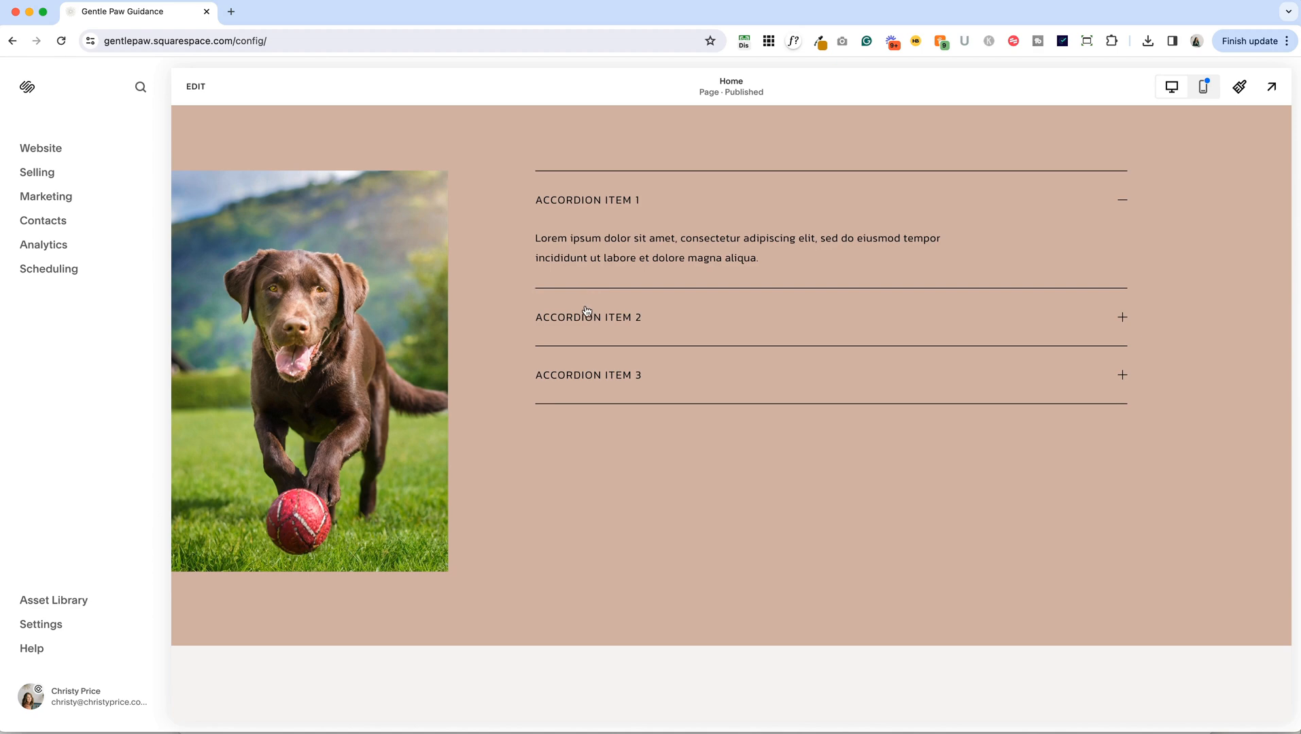
pyautogui.click(611, 223)
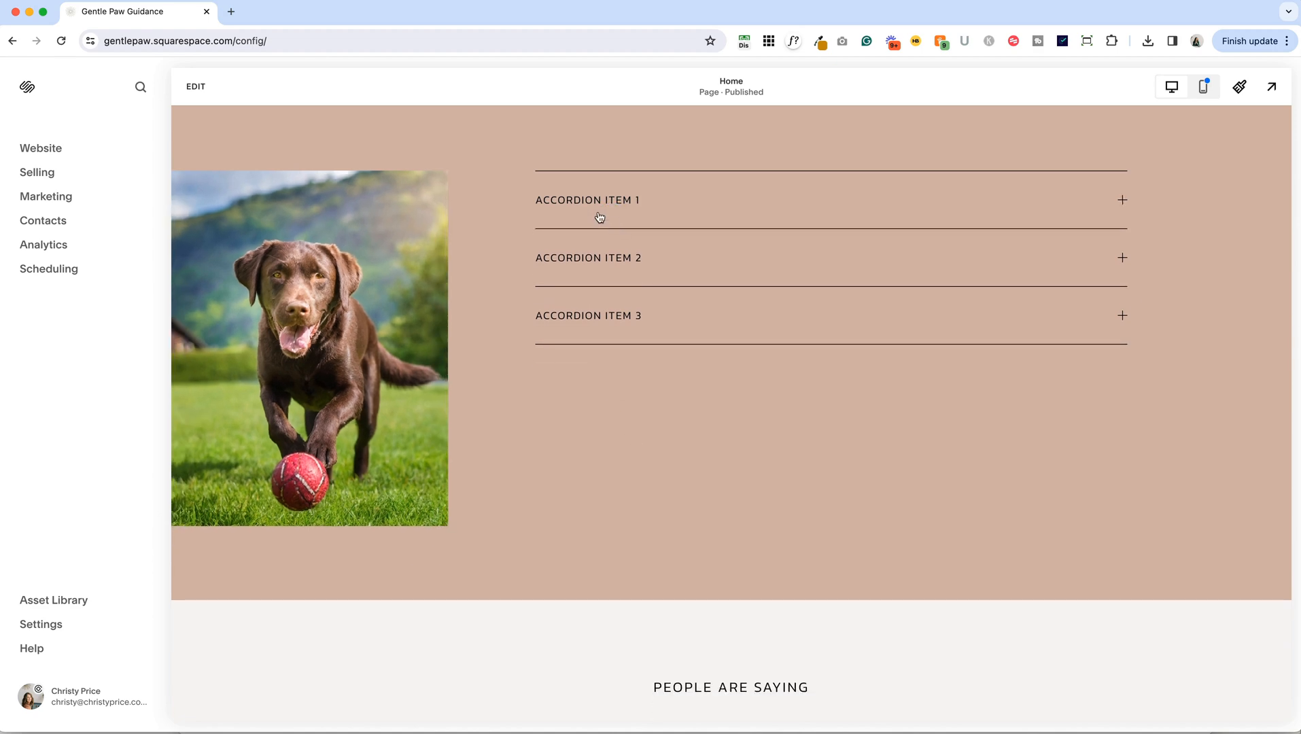
pyautogui.click(600, 259)
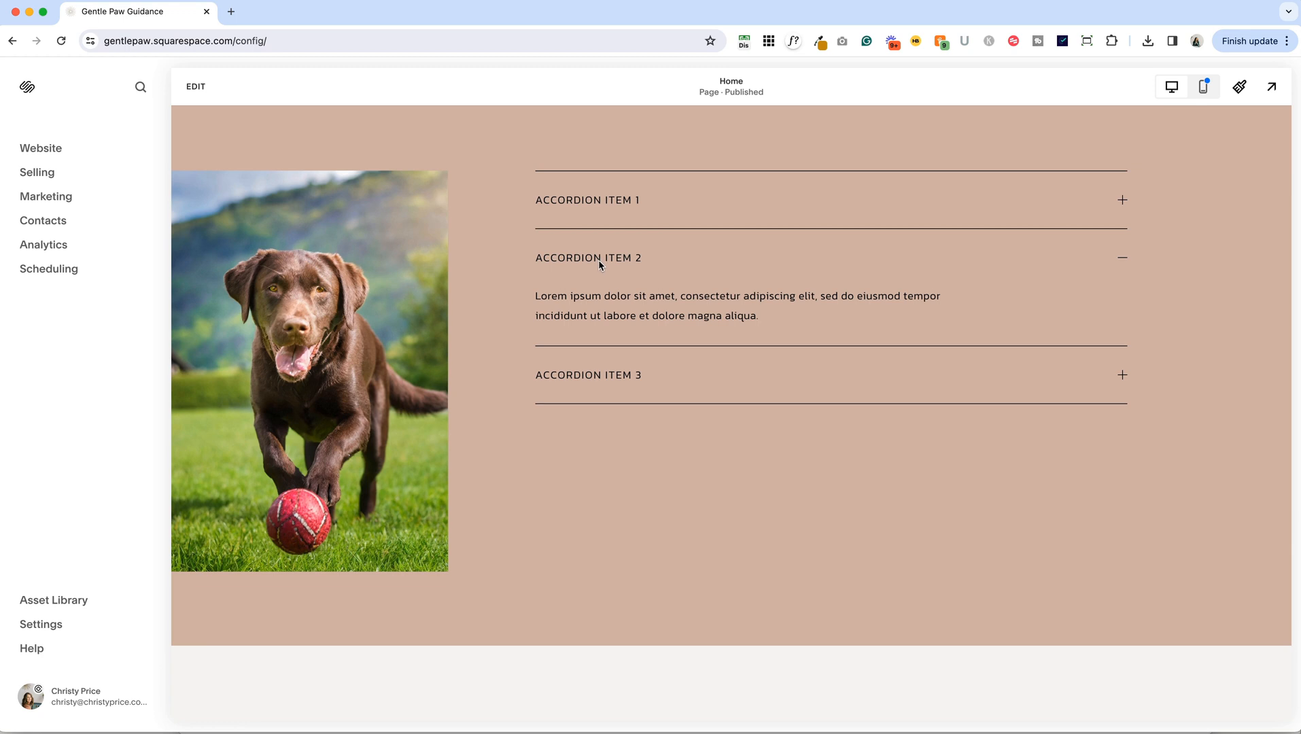
pyautogui.click(599, 261)
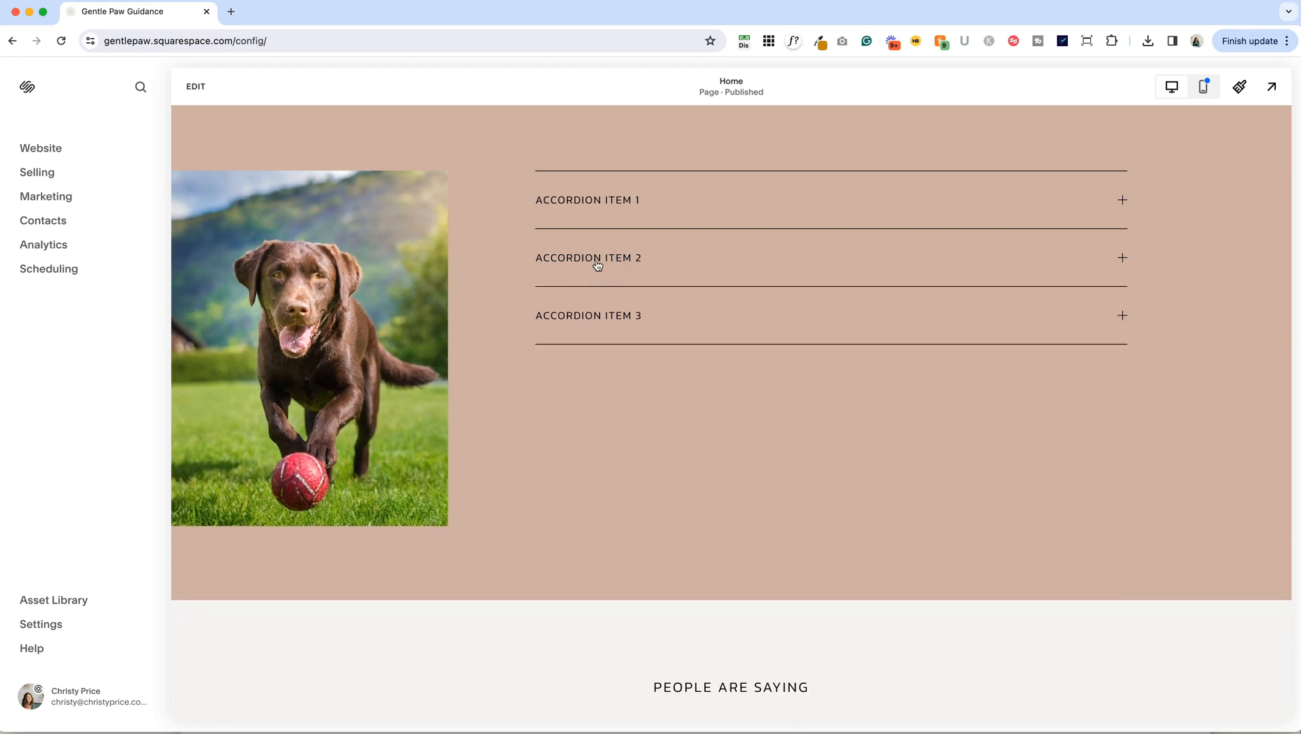
pyautogui.click(594, 271)
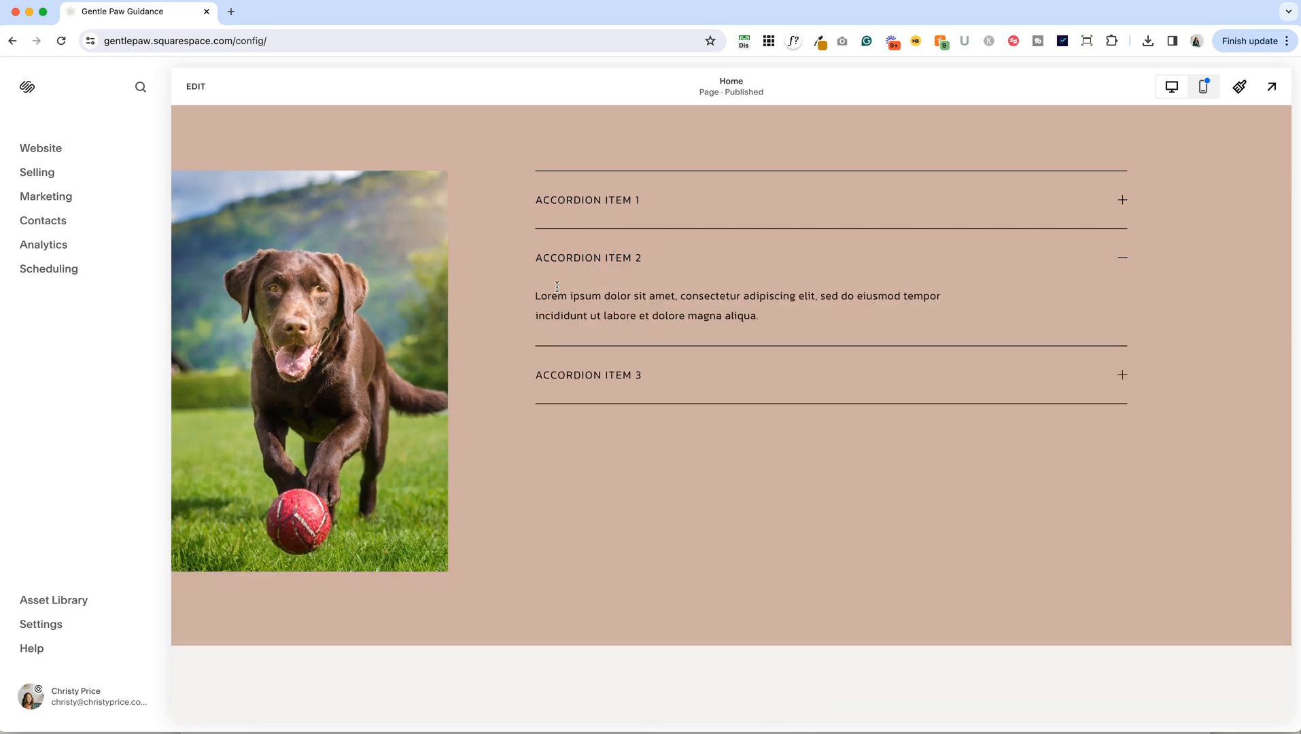
# Reopen the page, extend the accordion block to one grid row below the dog photo, and save and exit.
pyautogui.click(197, 92)
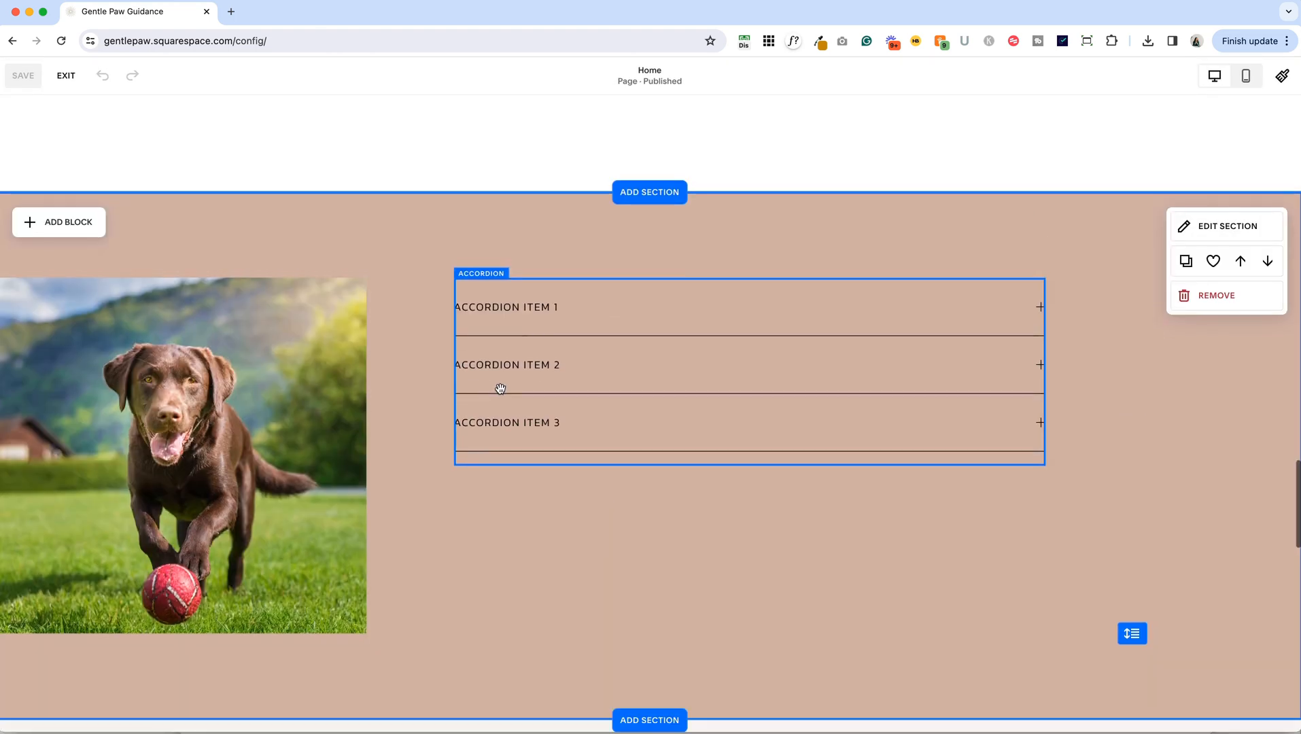
pyautogui.click(587, 455)
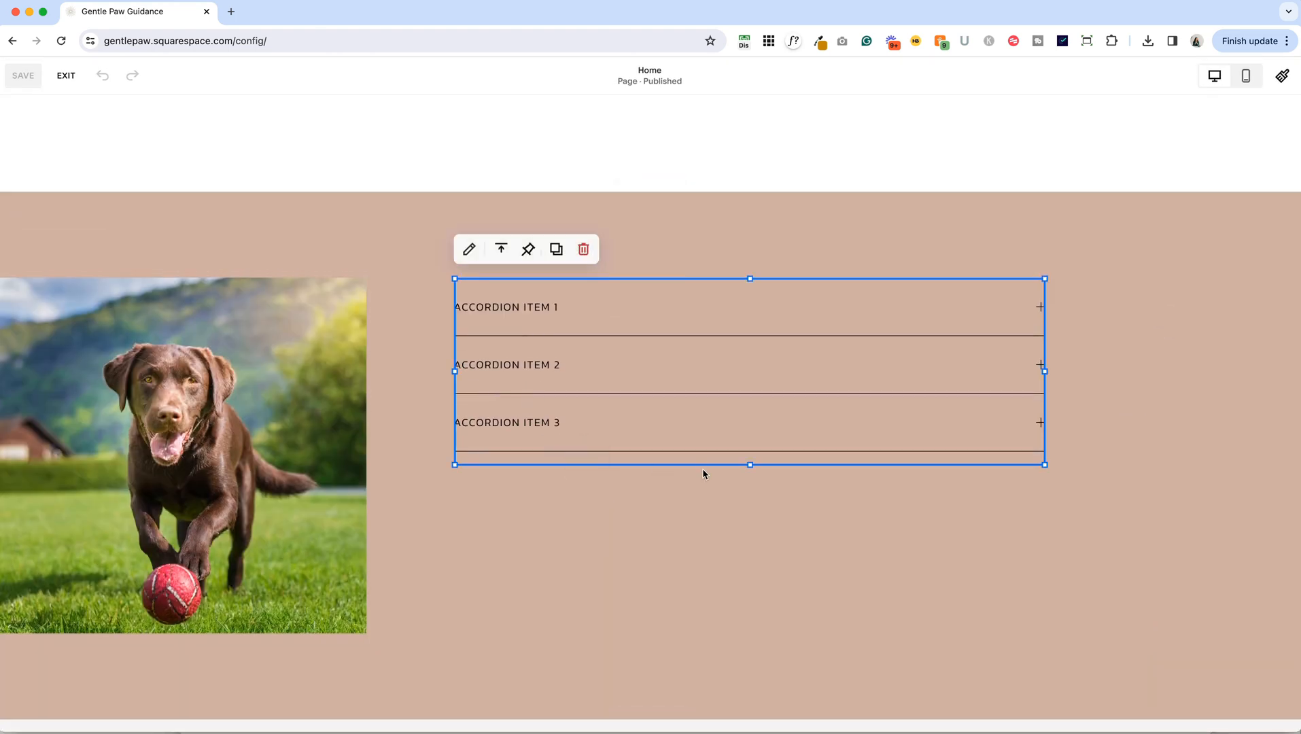
pyautogui.scroll(-1, 507, 404)
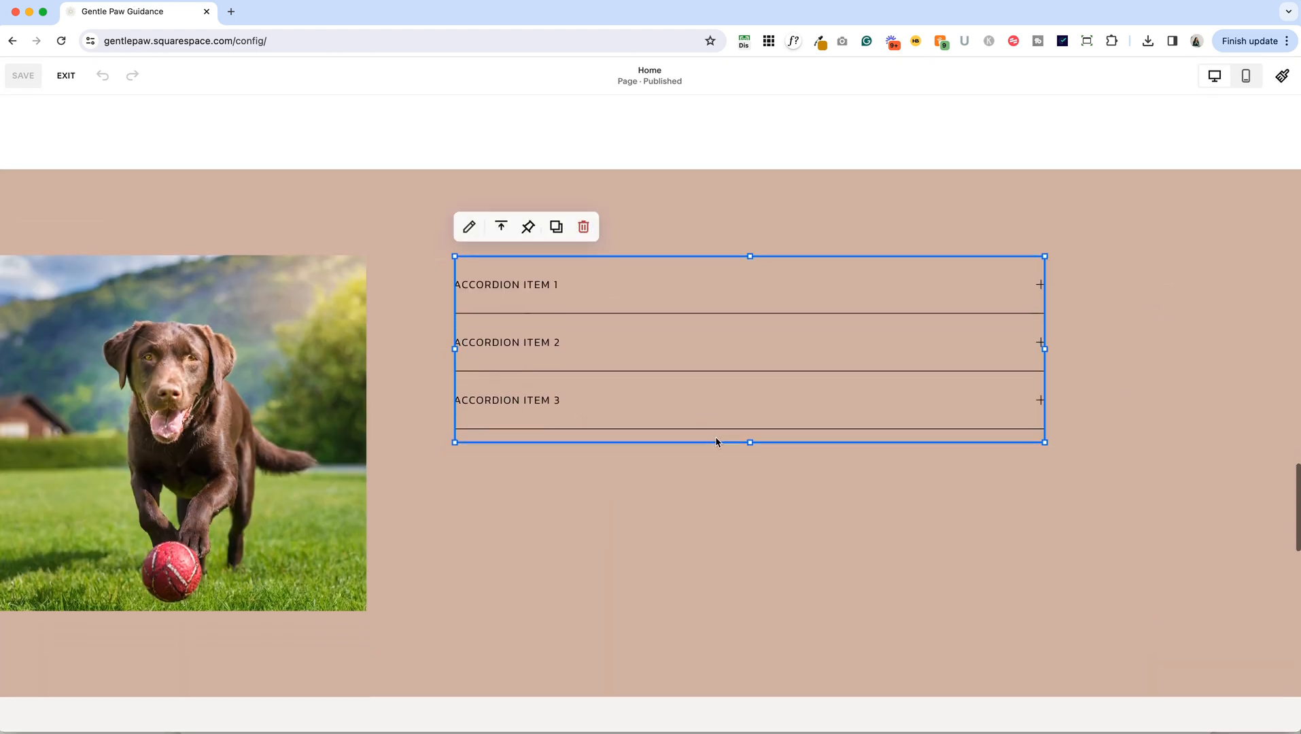
pyautogui.moveTo(748, 441); pyautogui.dragTo(739, 646)
pyautogui.press('g')
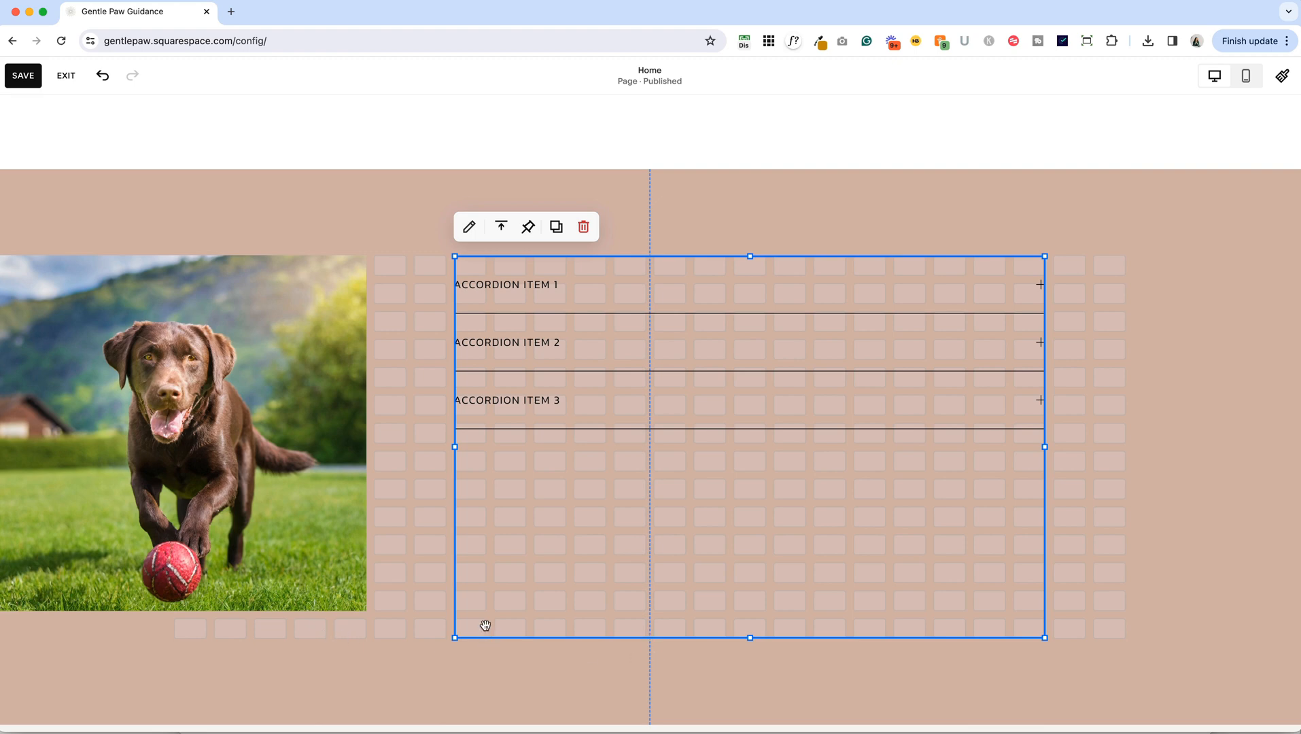
pyautogui.click(760, 677)
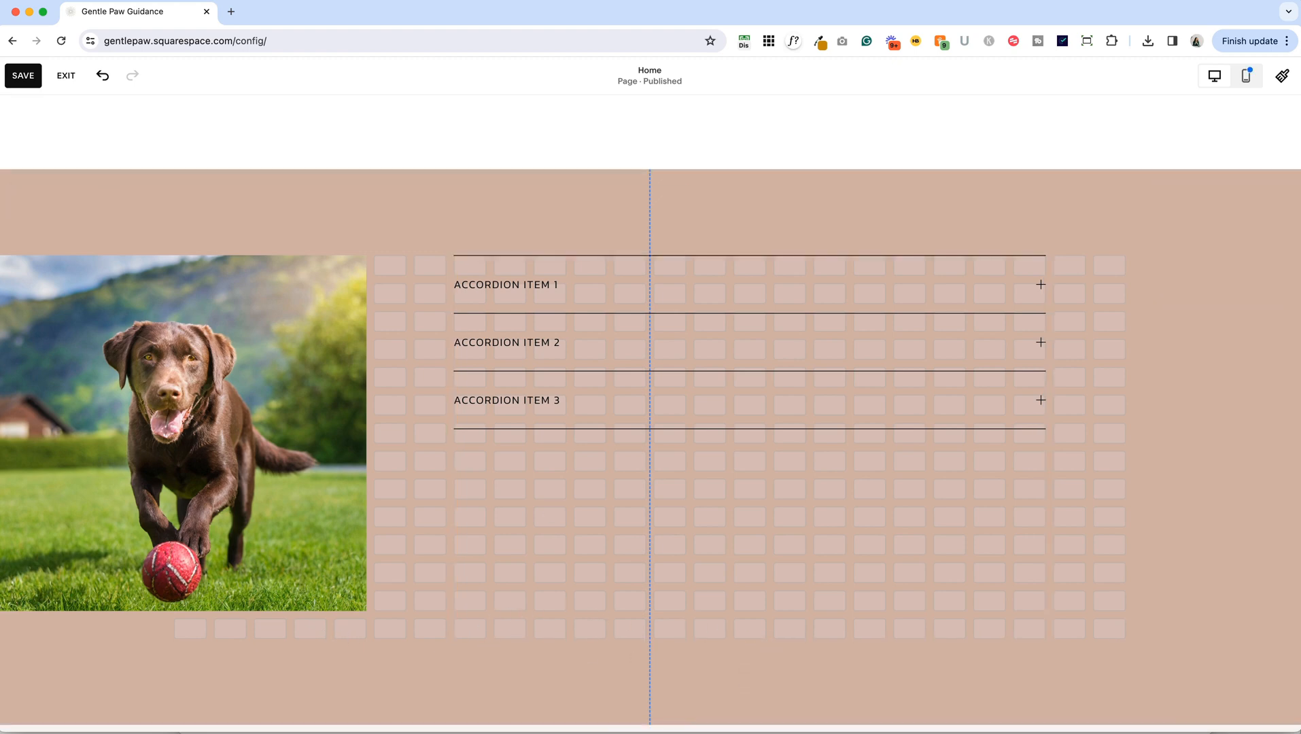
pyautogui.click(23, 75)
pyautogui.click(65, 76)
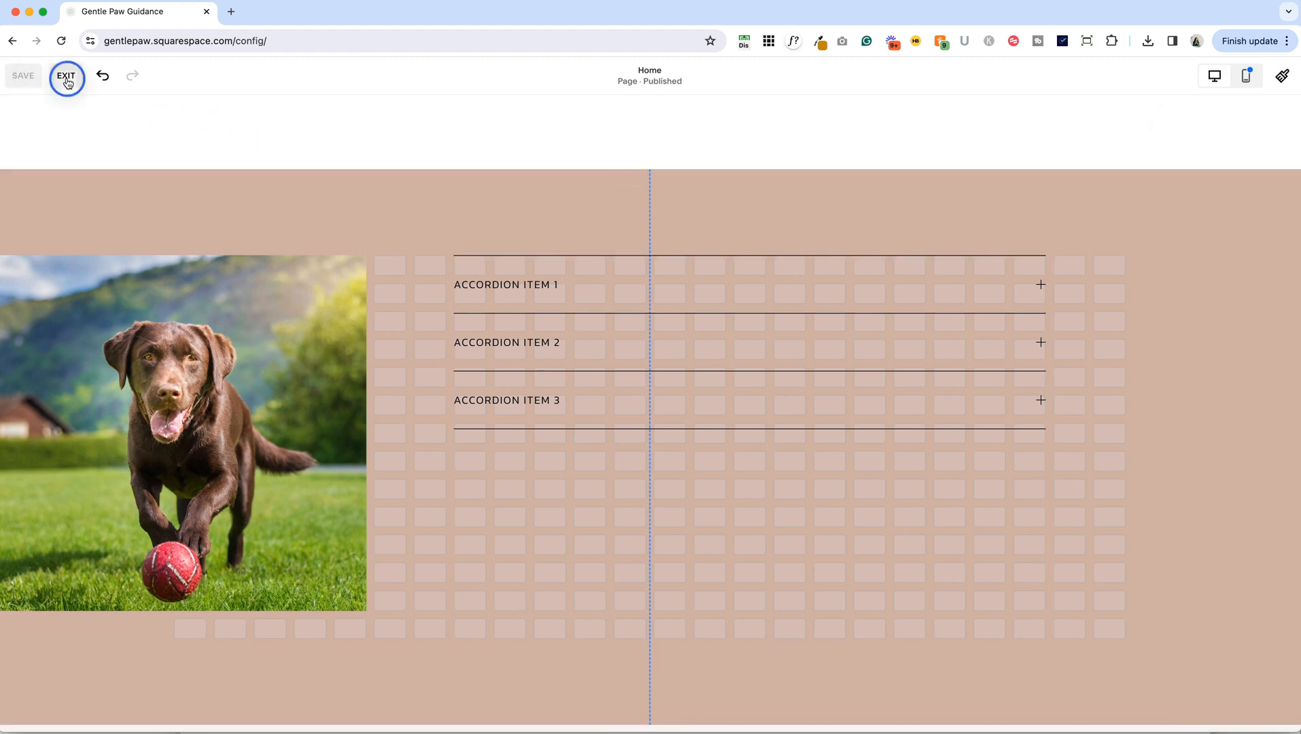
# Expand and collapse Accordion Items 2 and 3 in the preview to check that the dog photo keeps its size.
pyautogui.scroll(-20, 745, 289)
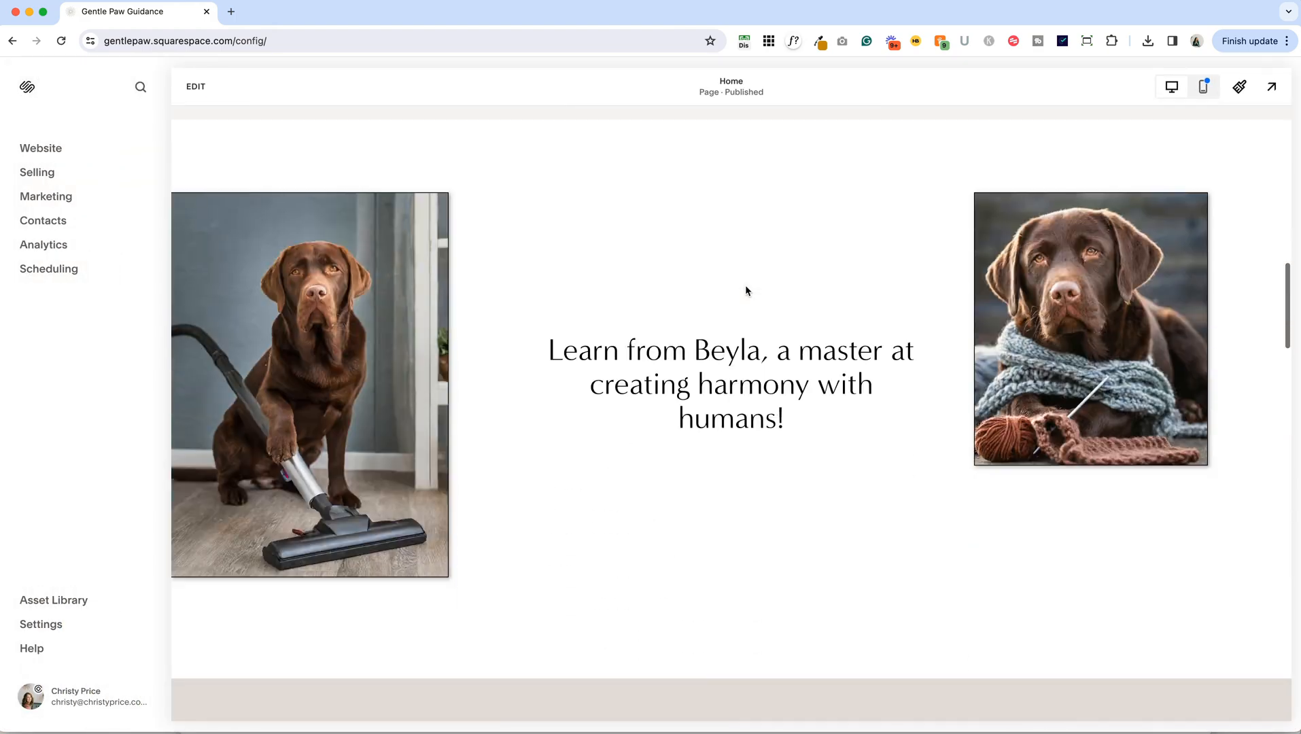
pyautogui.scroll(-5, 746, 291)
pyautogui.scroll(3, 604, 244)
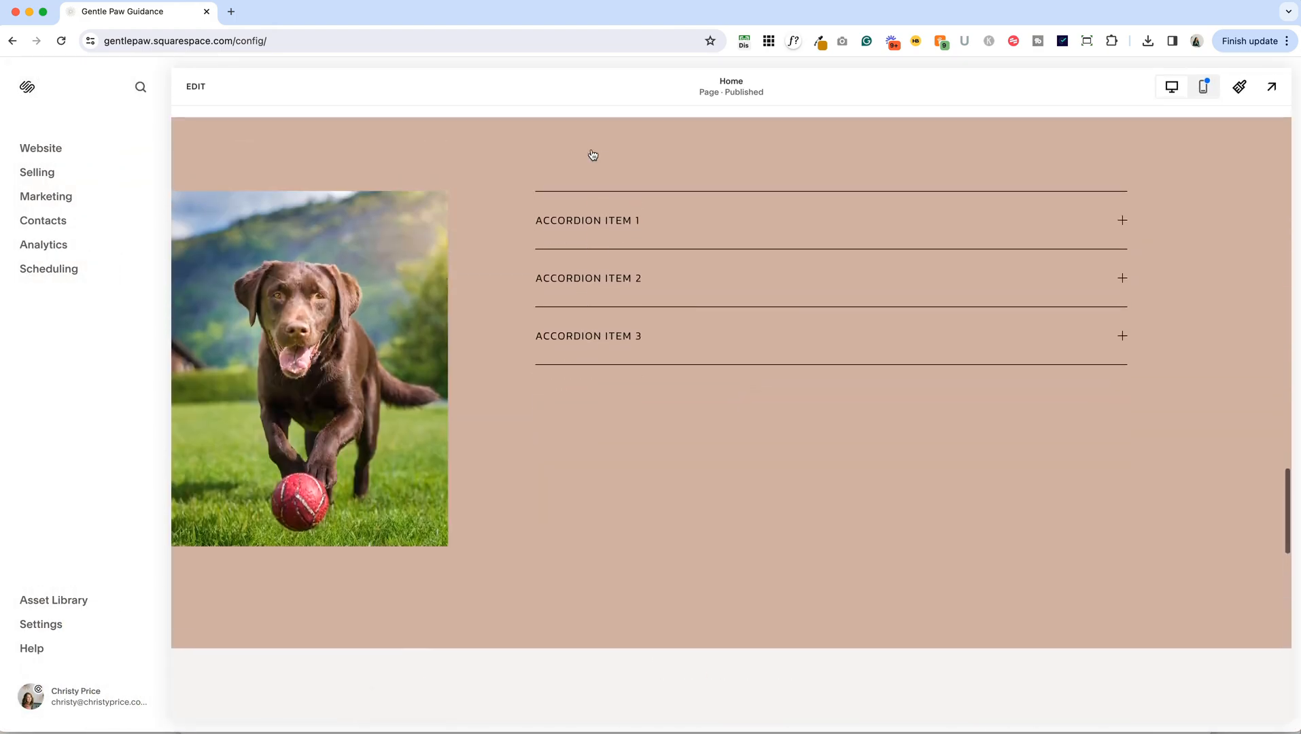
pyautogui.click(608, 265)
pyautogui.click(597, 380)
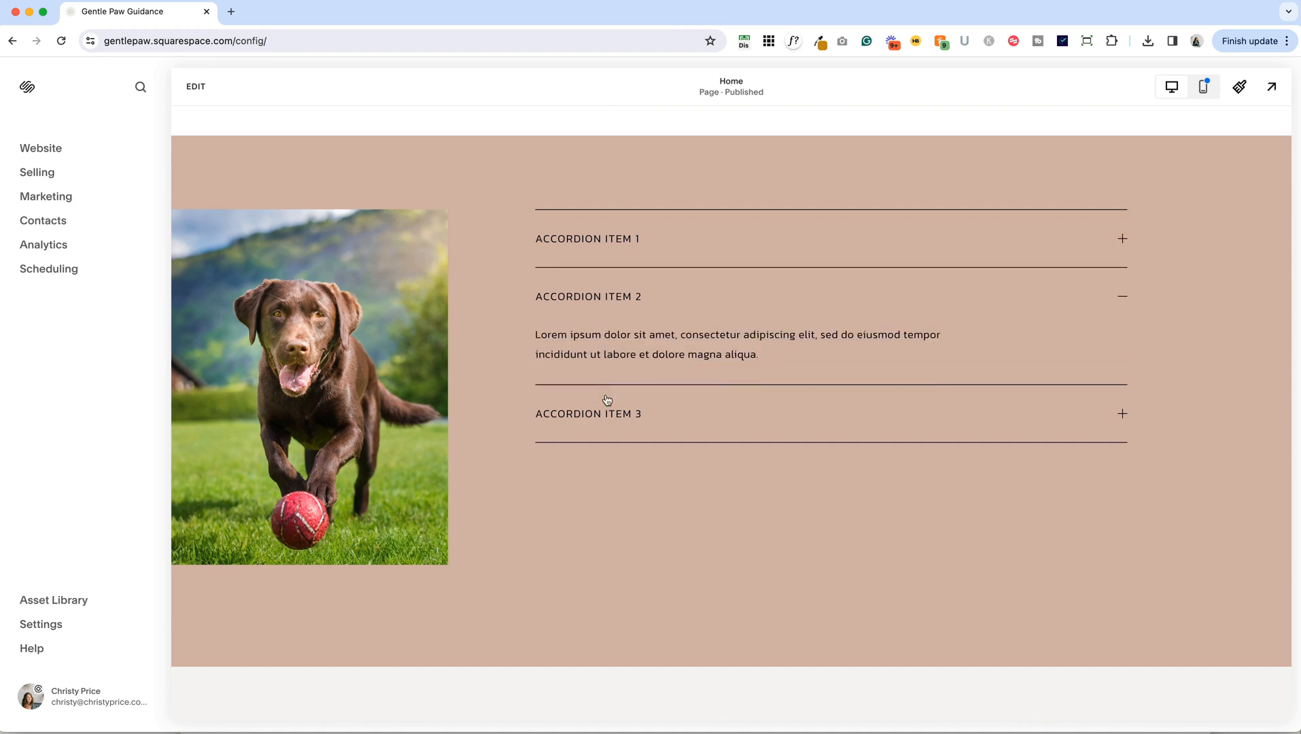
pyautogui.click(586, 292)
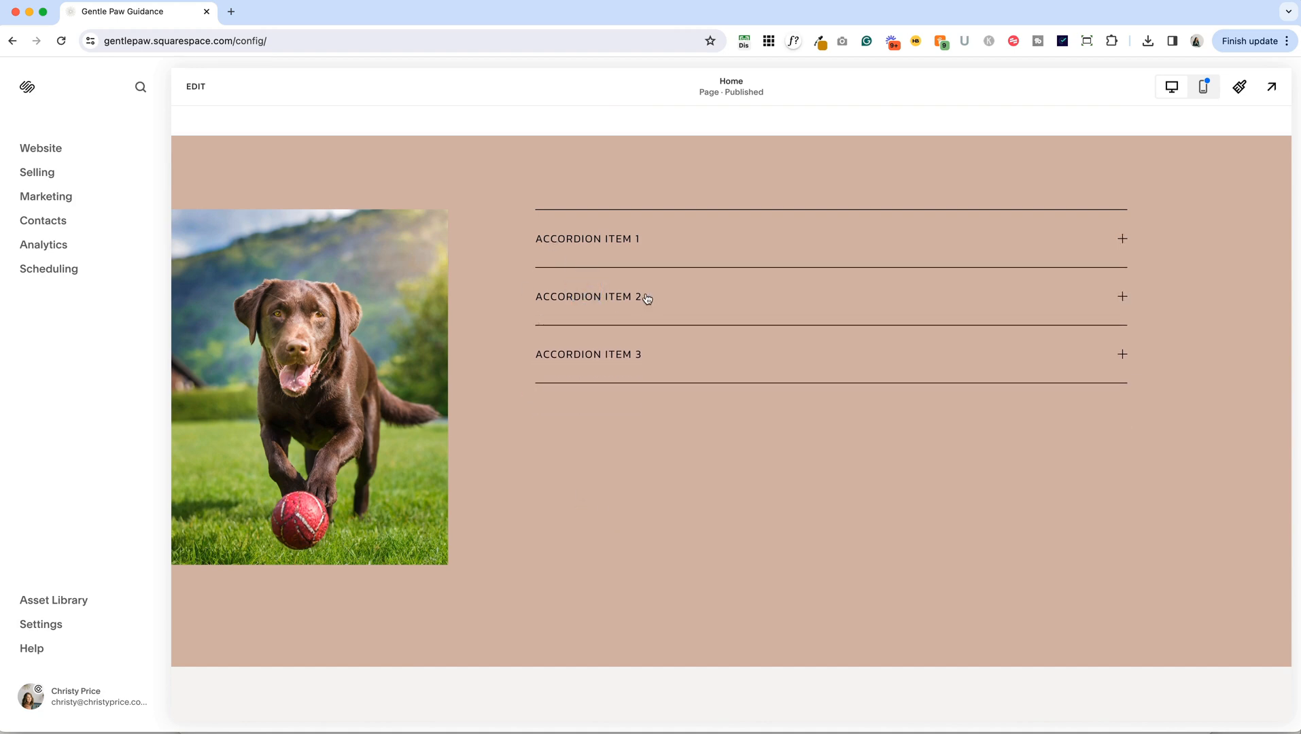
pyautogui.click(587, 360)
pyautogui.click(588, 351)
# Reopen the page for editing and align the accordion's items to the vertical center of their block.
pyautogui.click(178, 83)
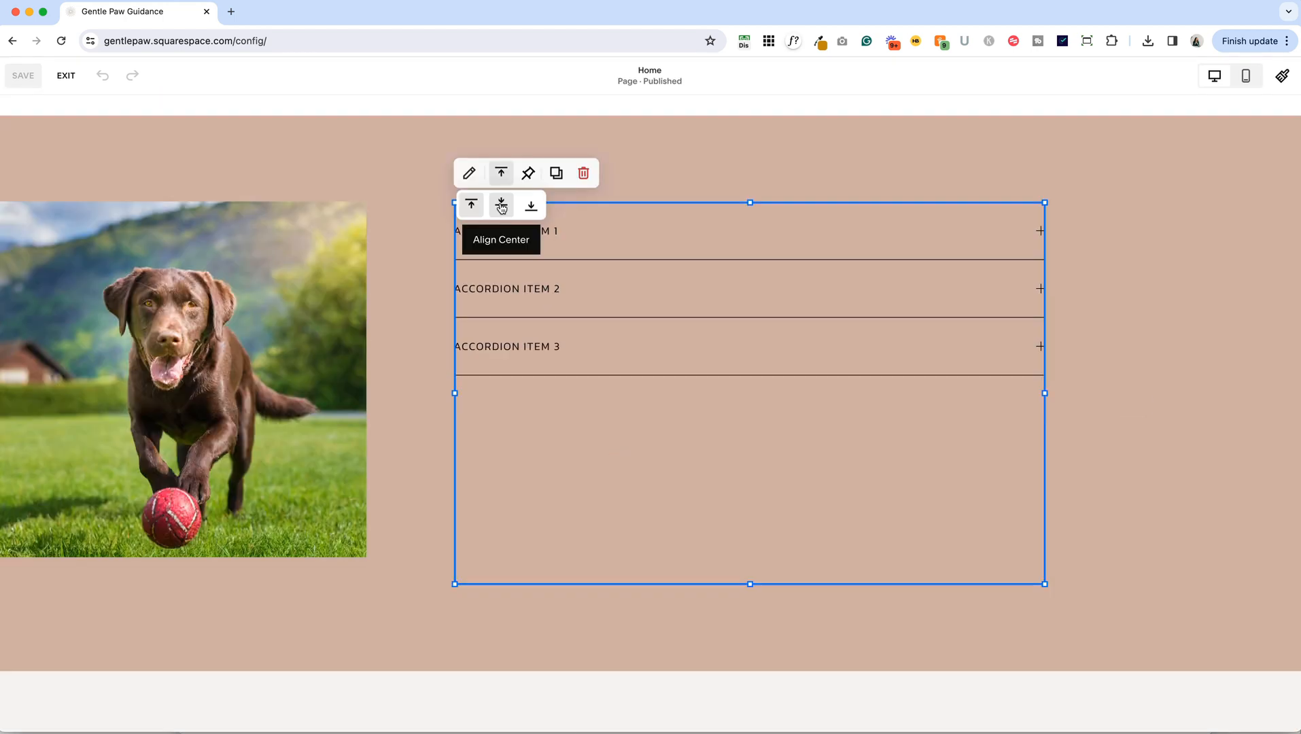
pyautogui.click(501, 204)
pyautogui.click(403, 432)
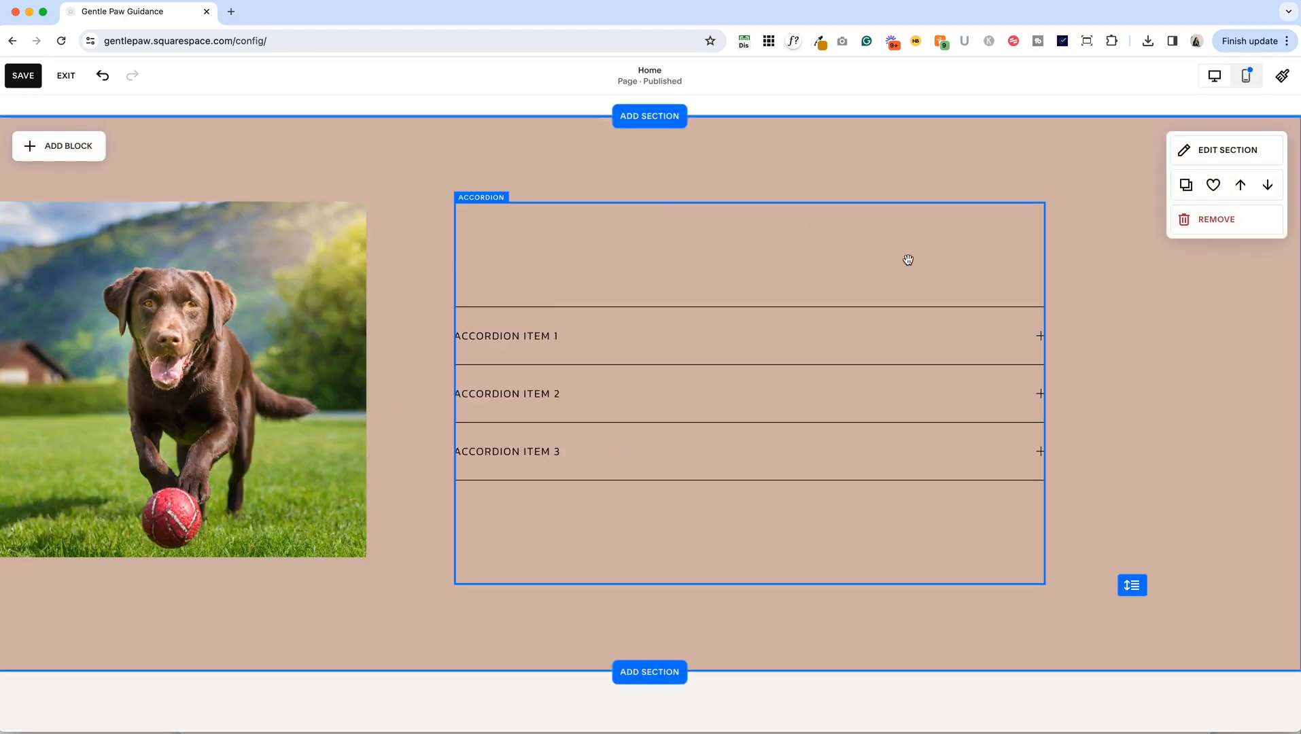
# Save the page, exit editing and review the accordion's vertical alignment beside the dog photo.
pyautogui.click(23, 75)
pyautogui.click(66, 75)
pyautogui.scroll(-15, 947, 309)
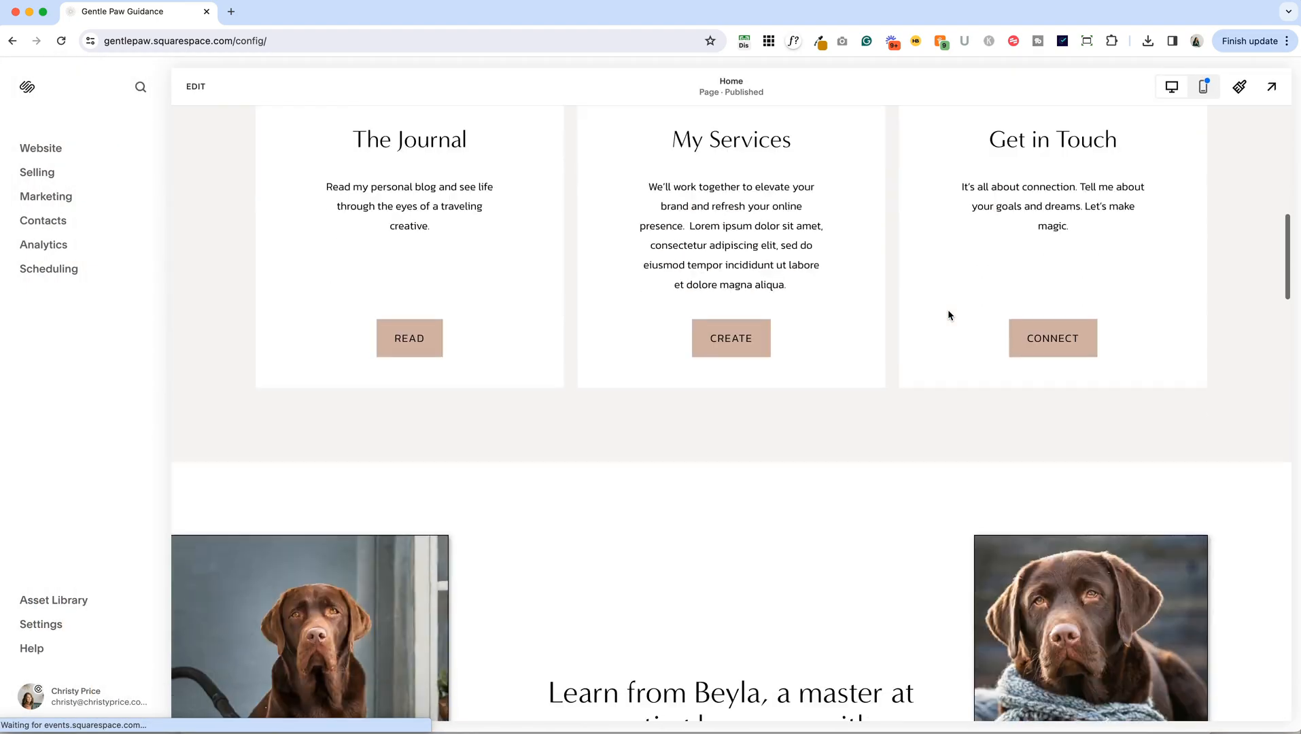
pyautogui.scroll(-10, 947, 309)
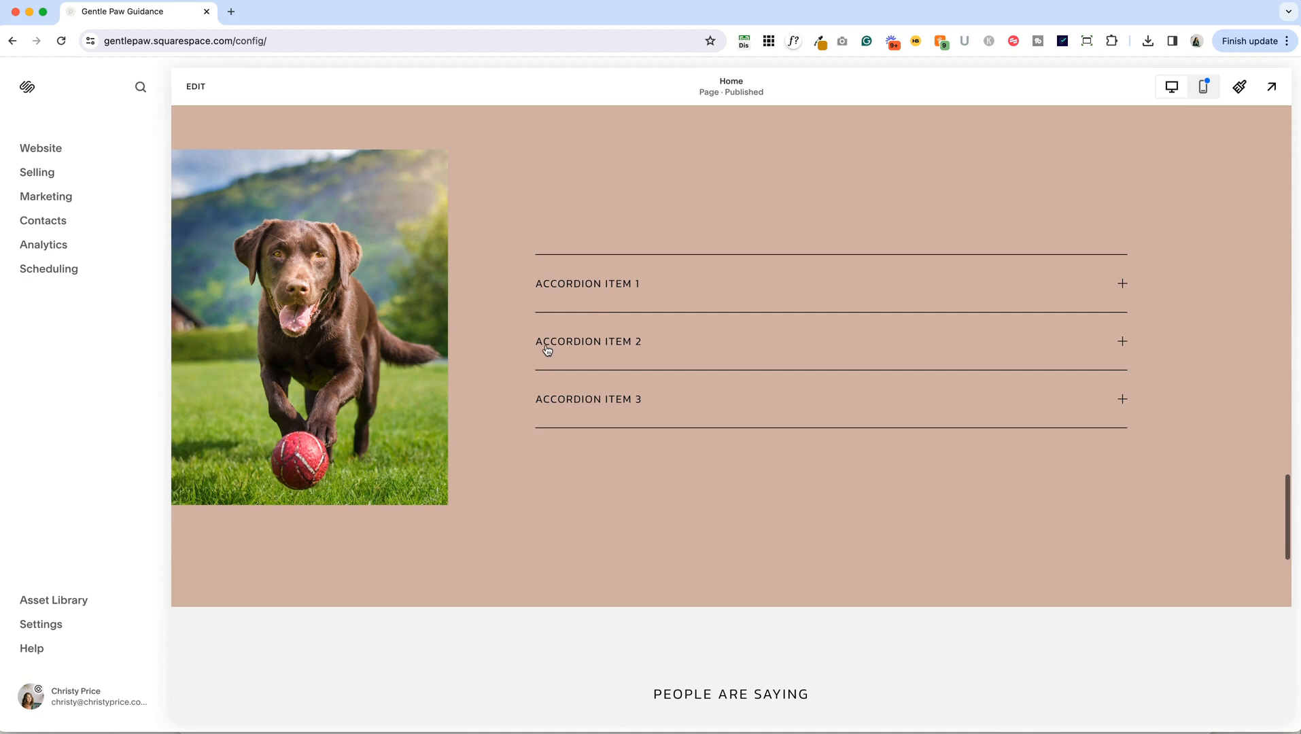
# Reopen the home page for editing, toggle the layout grid and find the section with the framed photo of the dog vacuuming.
pyautogui.click(546, 342)
pyautogui.click(196, 86)
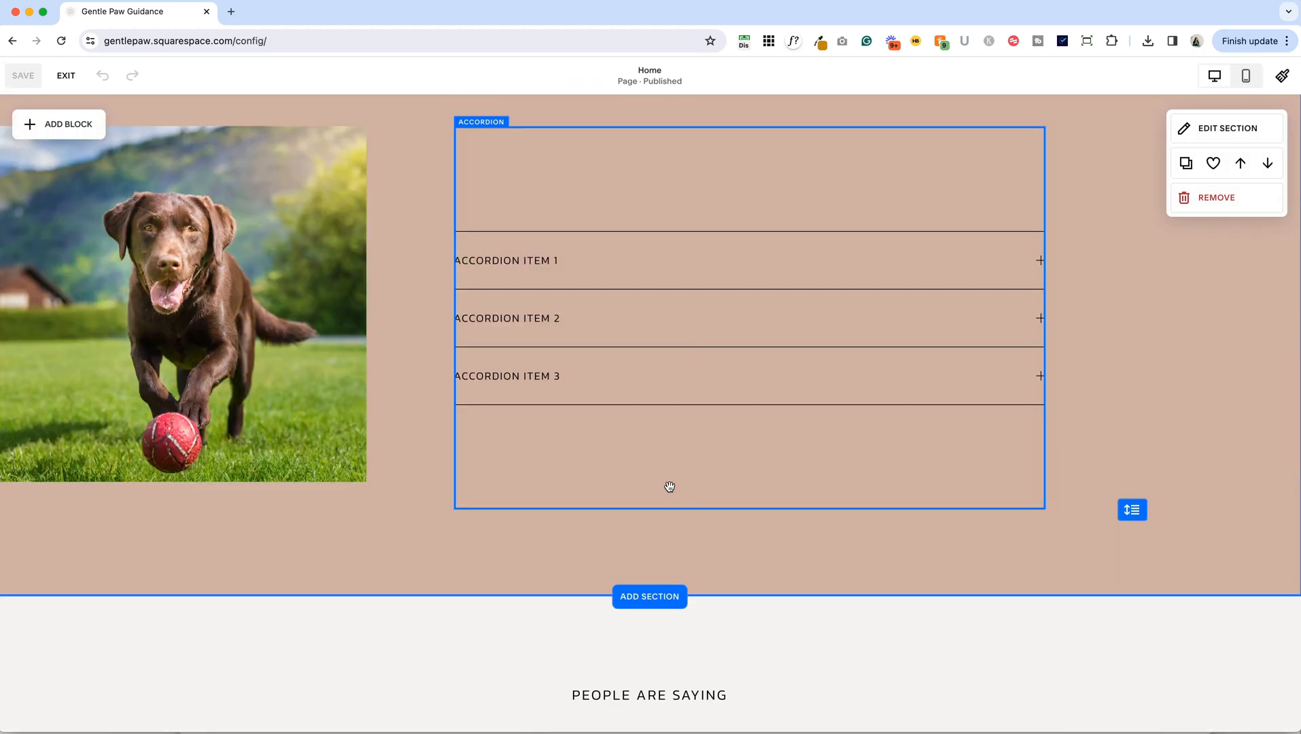
pyautogui.press('g')
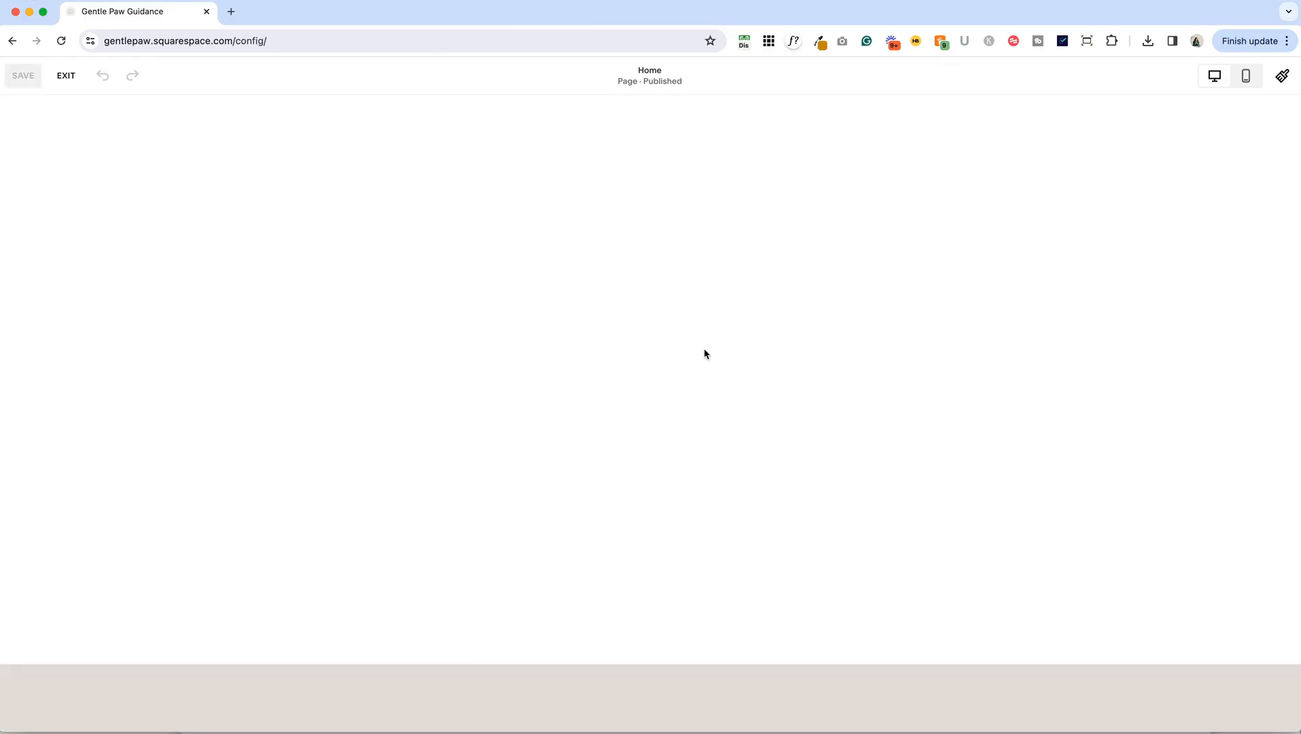
pyautogui.scroll(1, 744, 383)
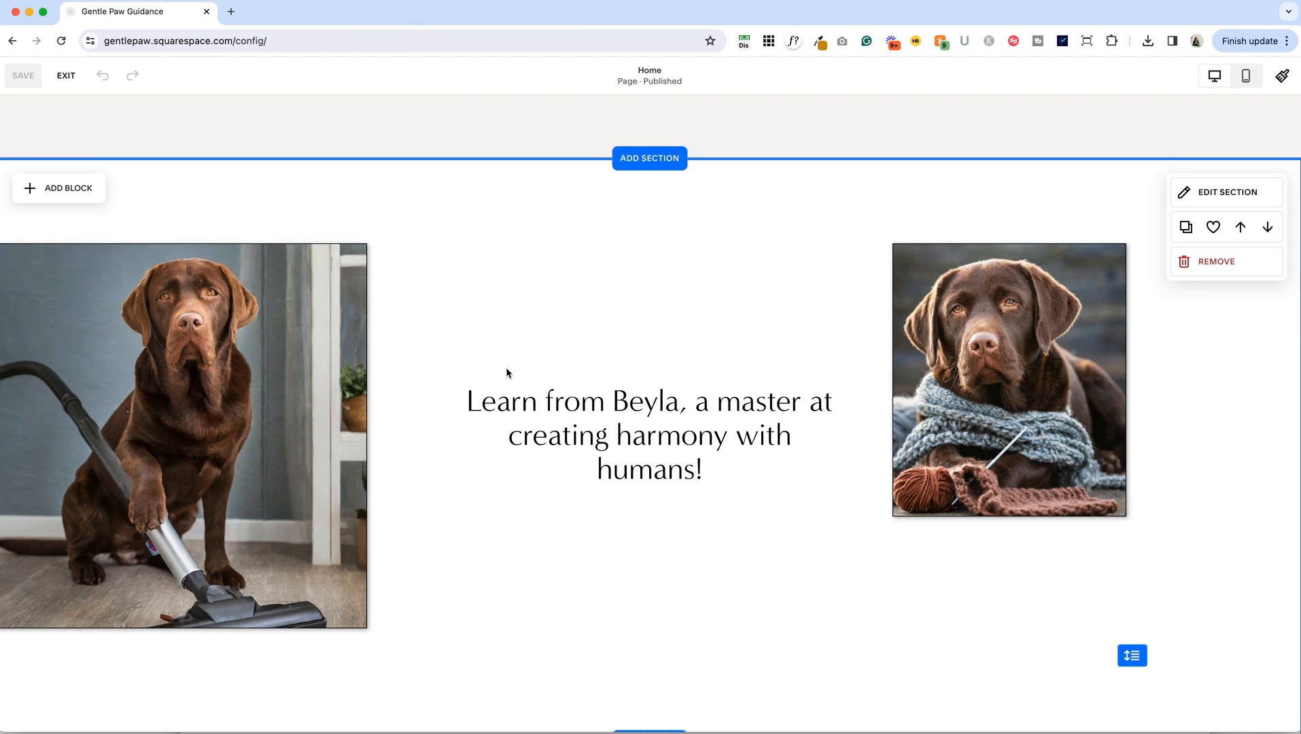
pyautogui.scroll(1, 506, 370)
pyautogui.scroll(-2, 494, 367)
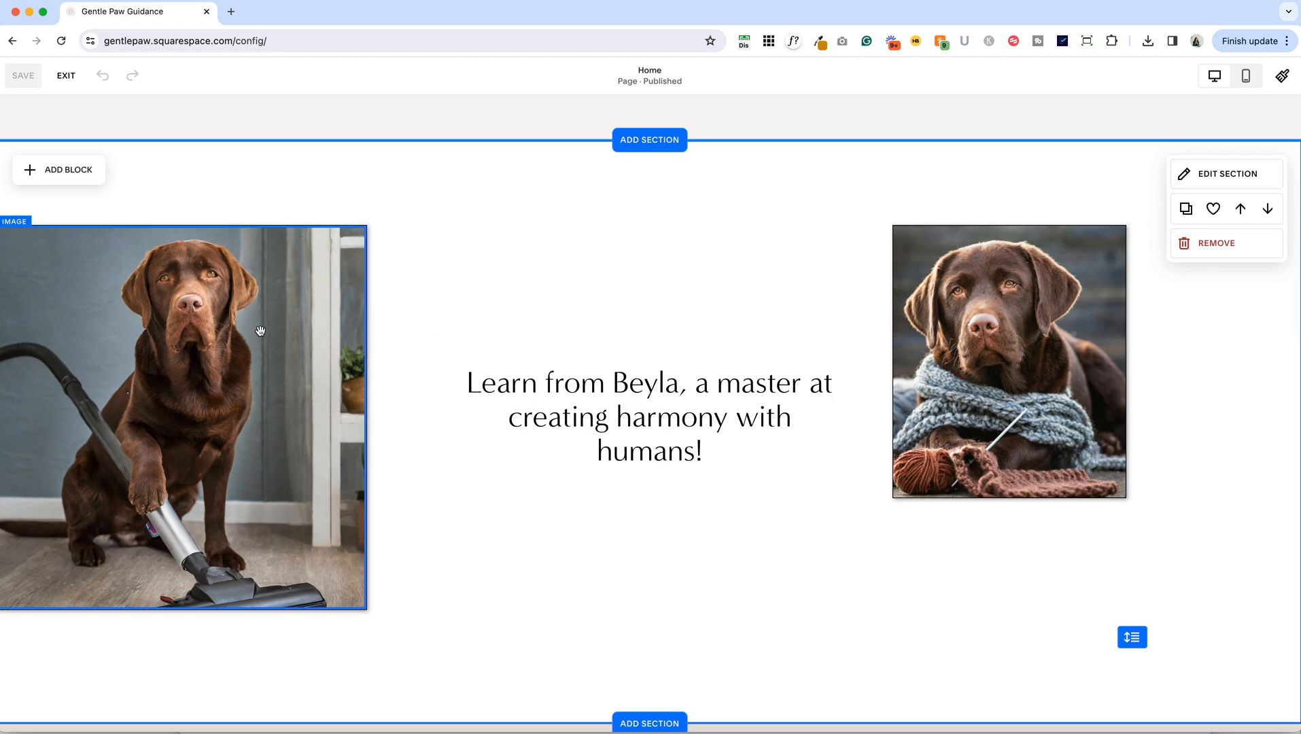
# Set the design of the vacuuming dog photo to Fit.
pyautogui.click(259, 333)
pyautogui.scroll(-1, 204, 285)
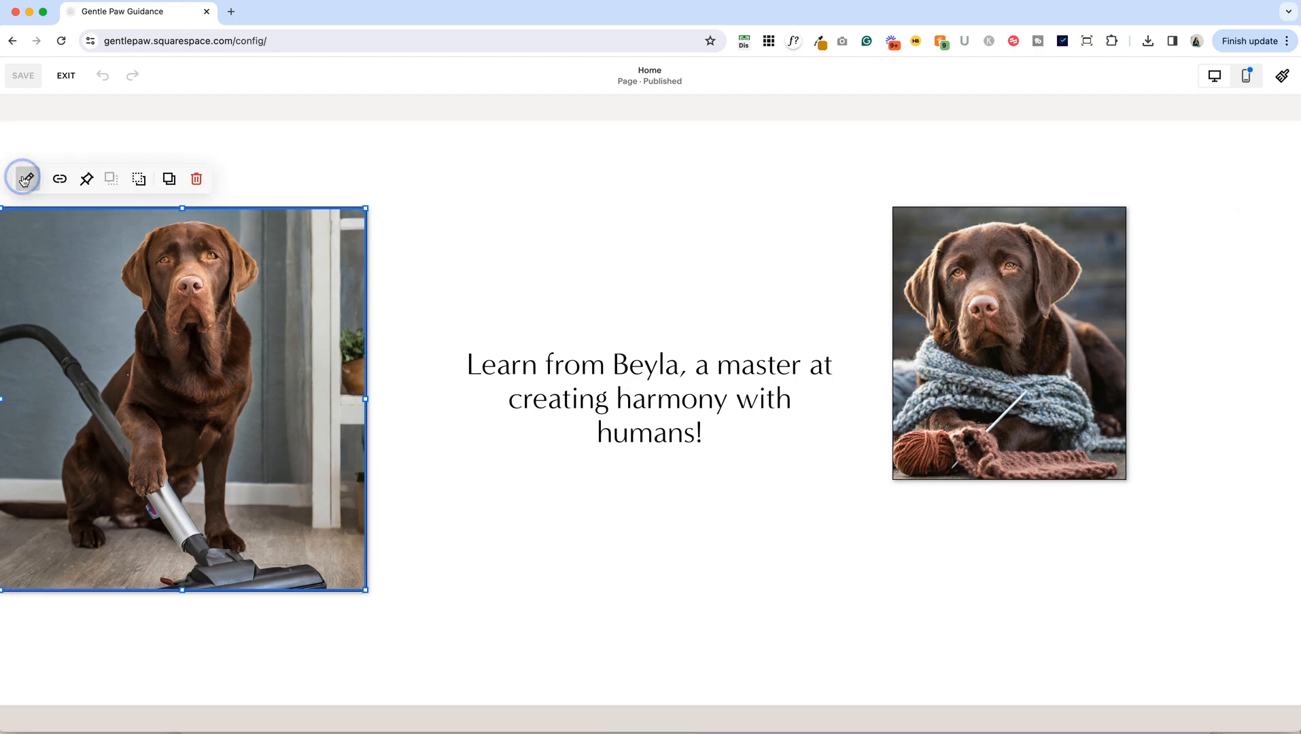
pyautogui.click(23, 177)
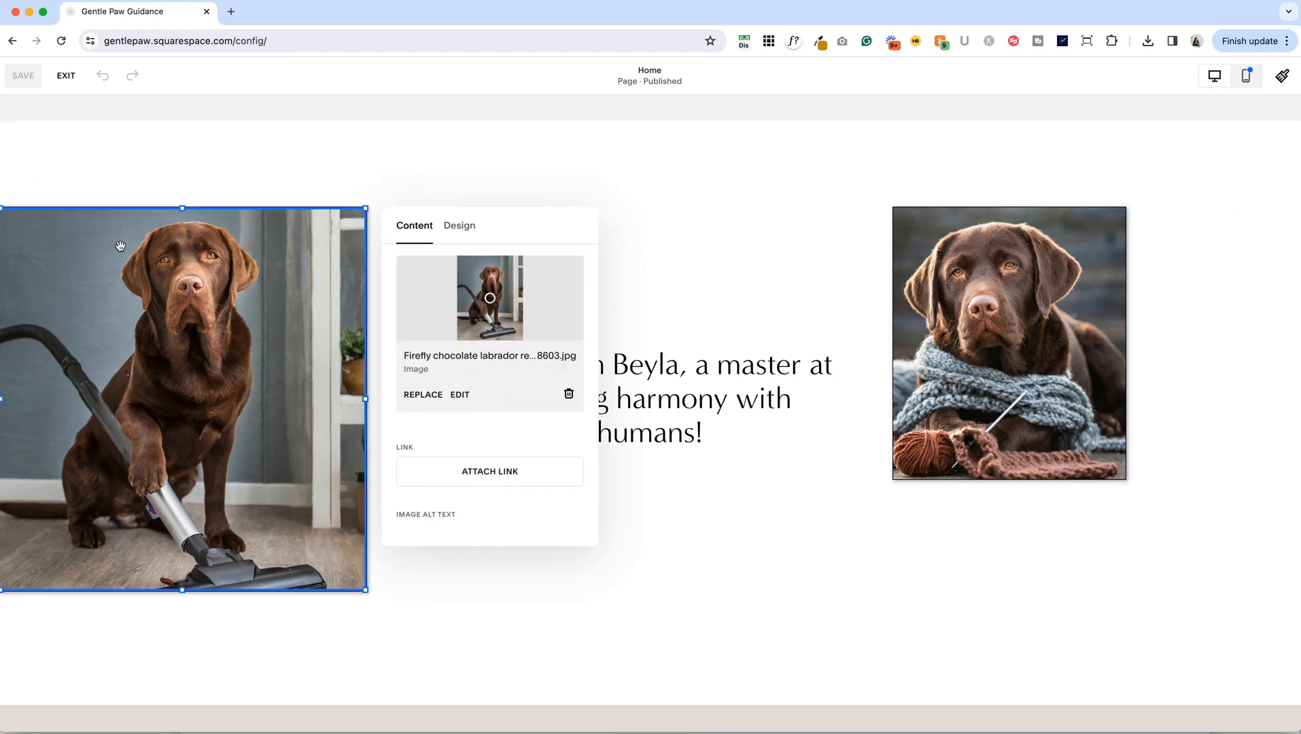
pyautogui.click(466, 226)
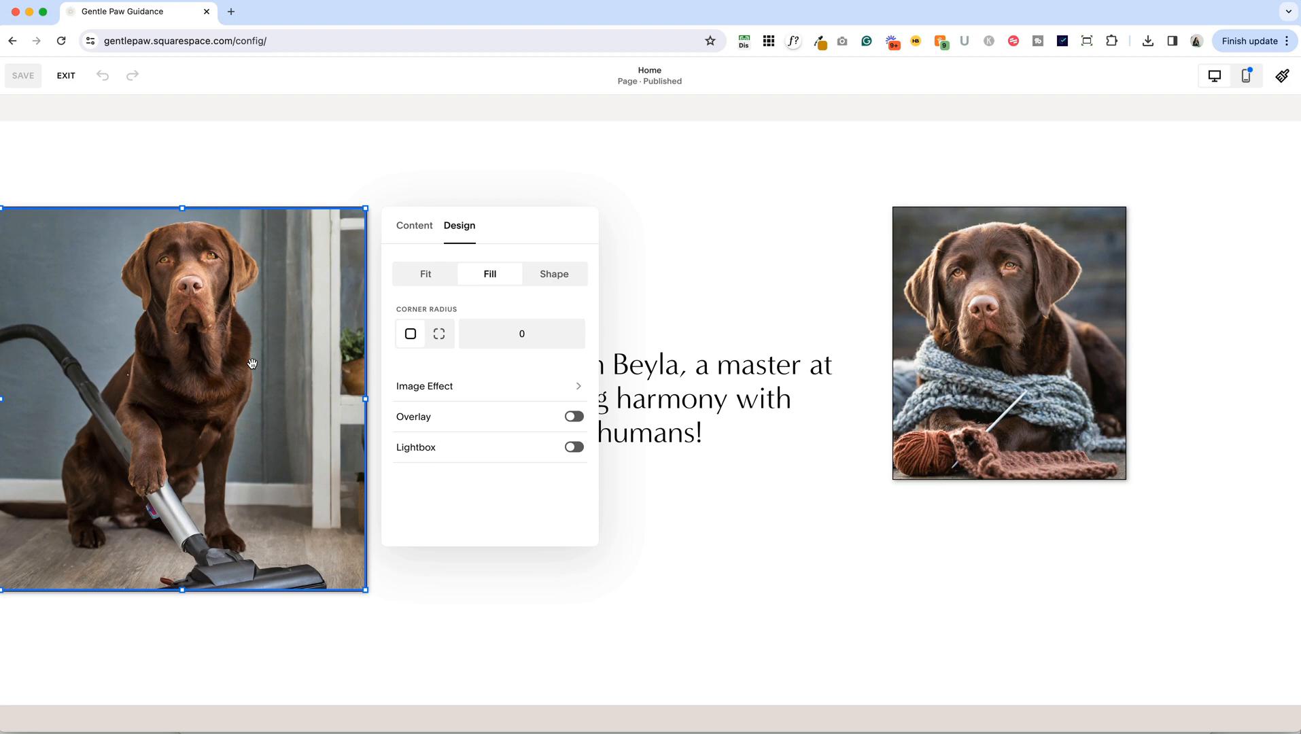
pyautogui.click(424, 279)
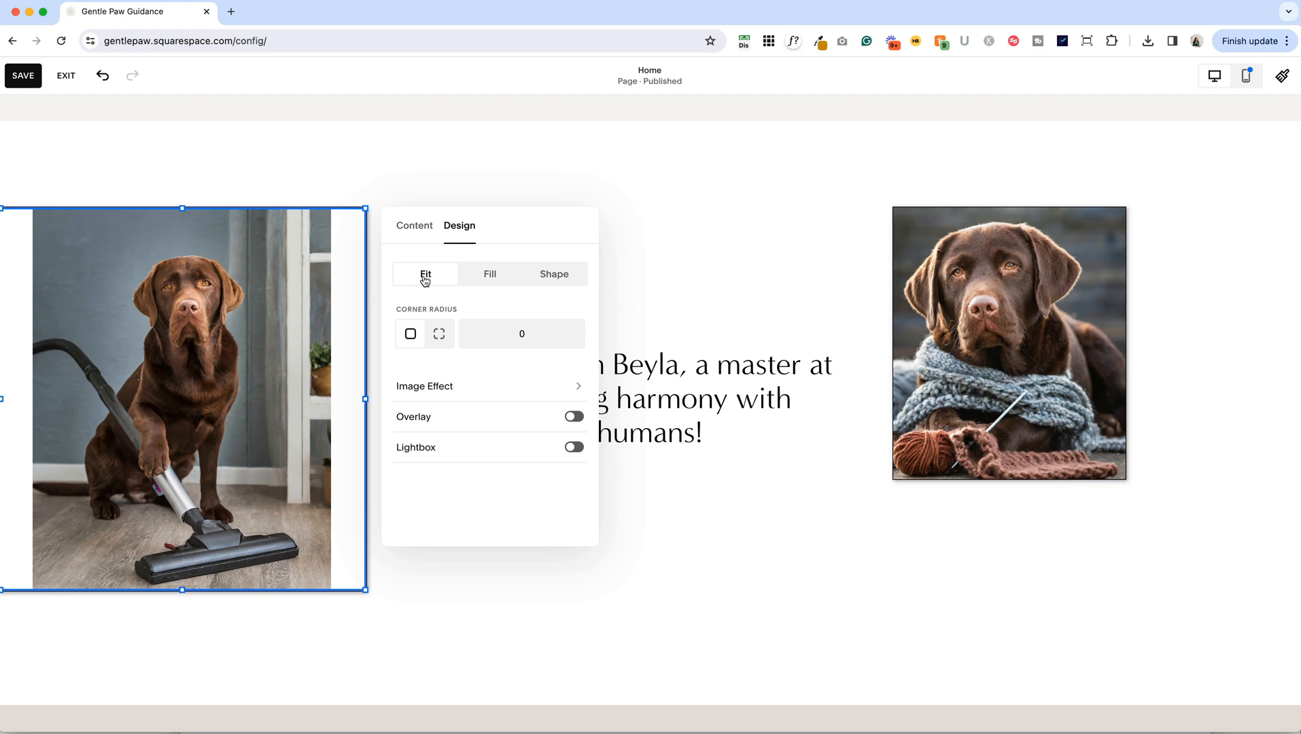
pyautogui.click(348, 153)
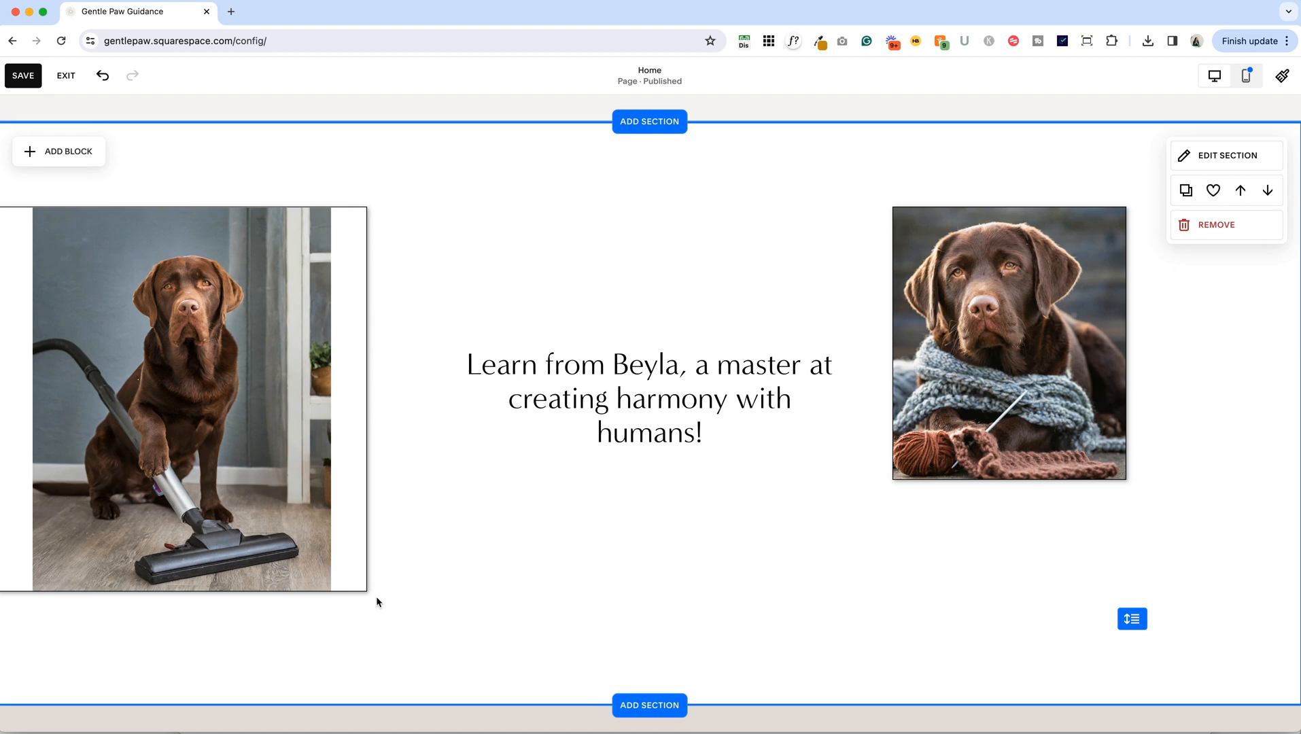
# Send the vacuuming dog photo backward and delete the bordered frame shape around it.
pyautogui.click(353, 523)
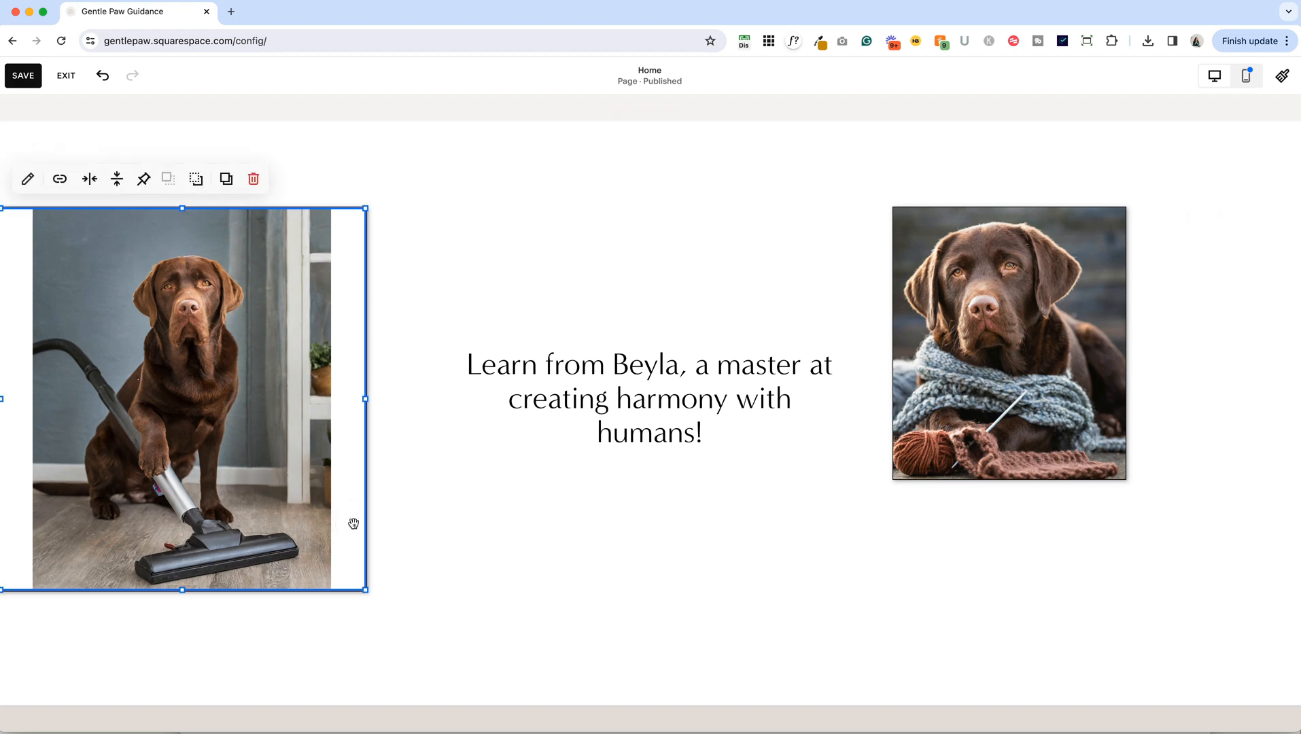
pyautogui.click(196, 178)
pyautogui.click(318, 306)
pyautogui.press('Delete')
pyautogui.click(472, 461)
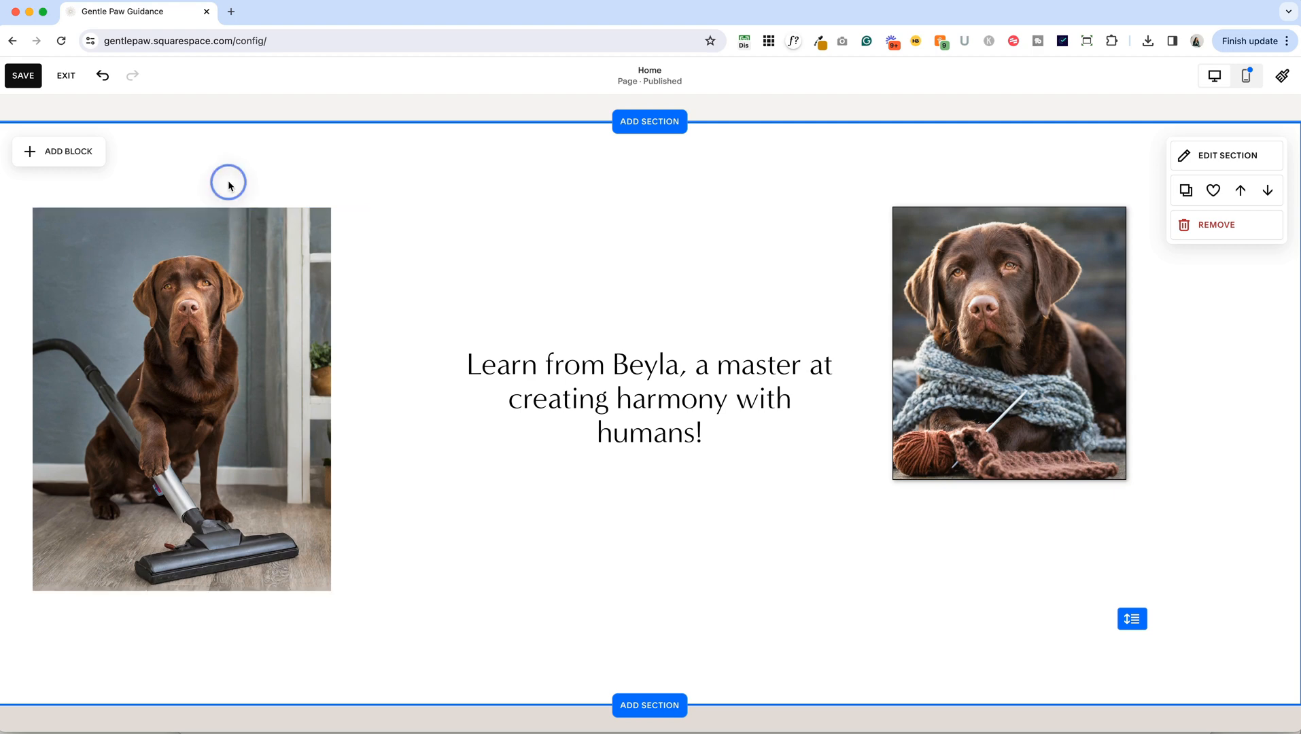
# Try the Shape, Fill and Fit designs on the vacuuming dog photo and leave it set to Fill.
pyautogui.click(167, 272)
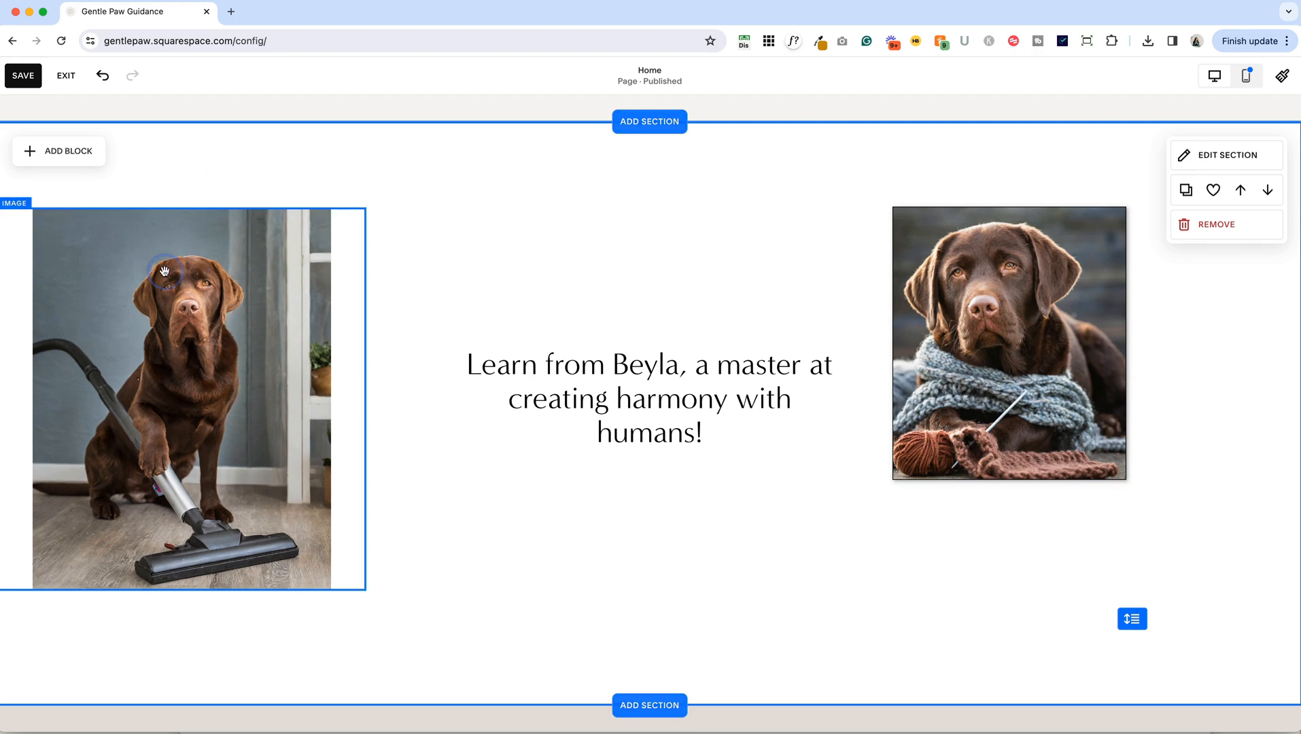
pyautogui.click(28, 179)
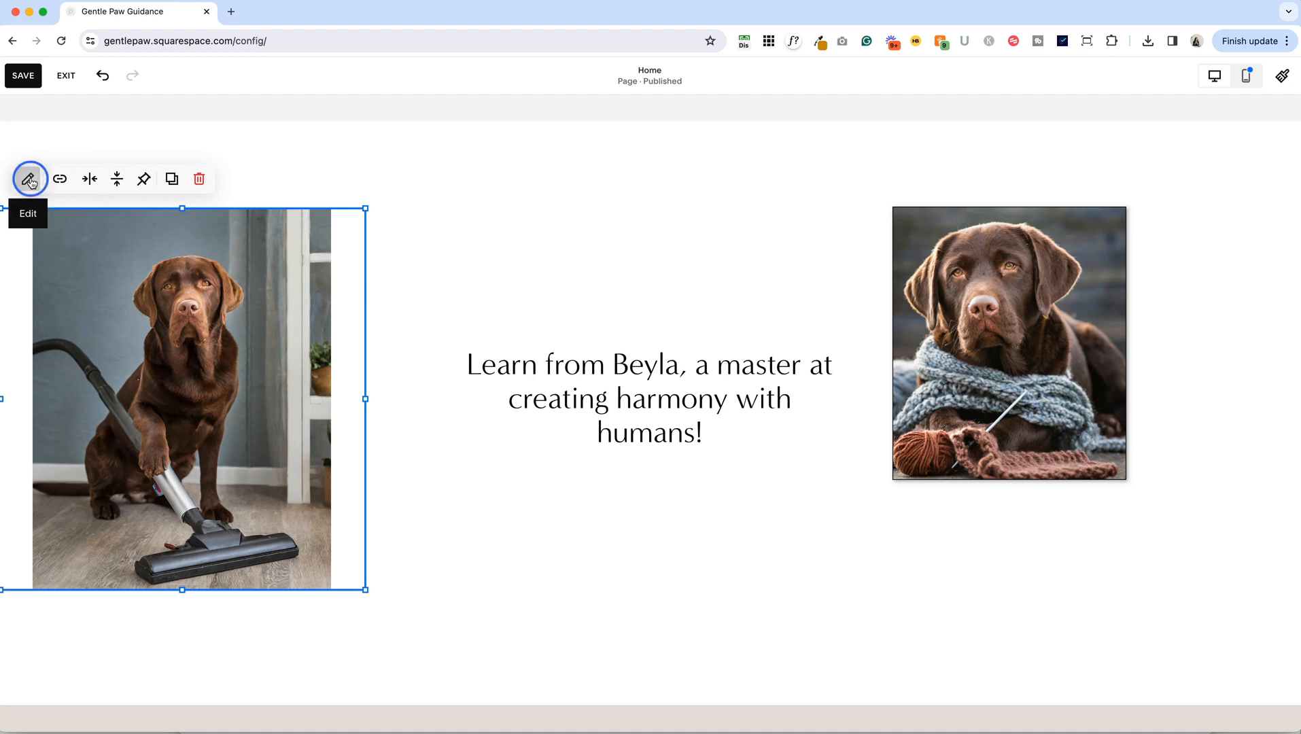
pyautogui.click(460, 225)
pyautogui.click(561, 274)
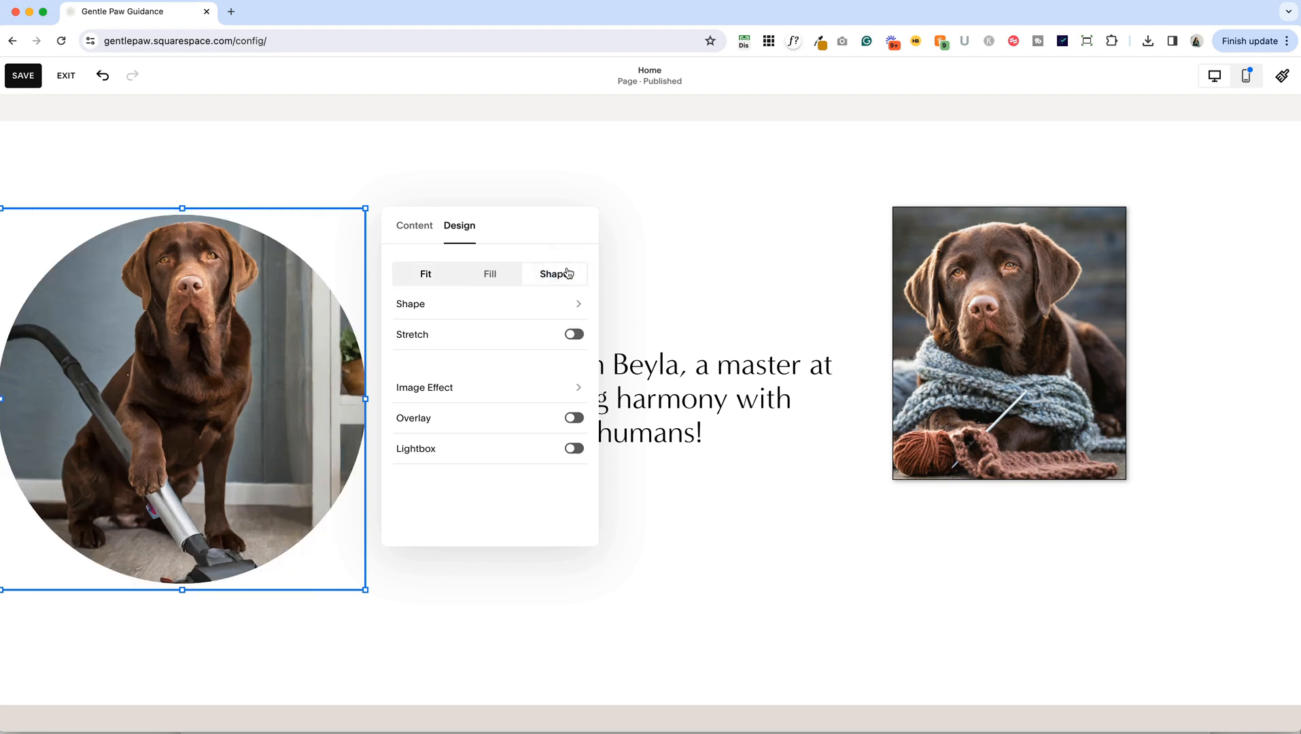
pyautogui.click(501, 274)
pyautogui.click(544, 275)
pyautogui.click(433, 275)
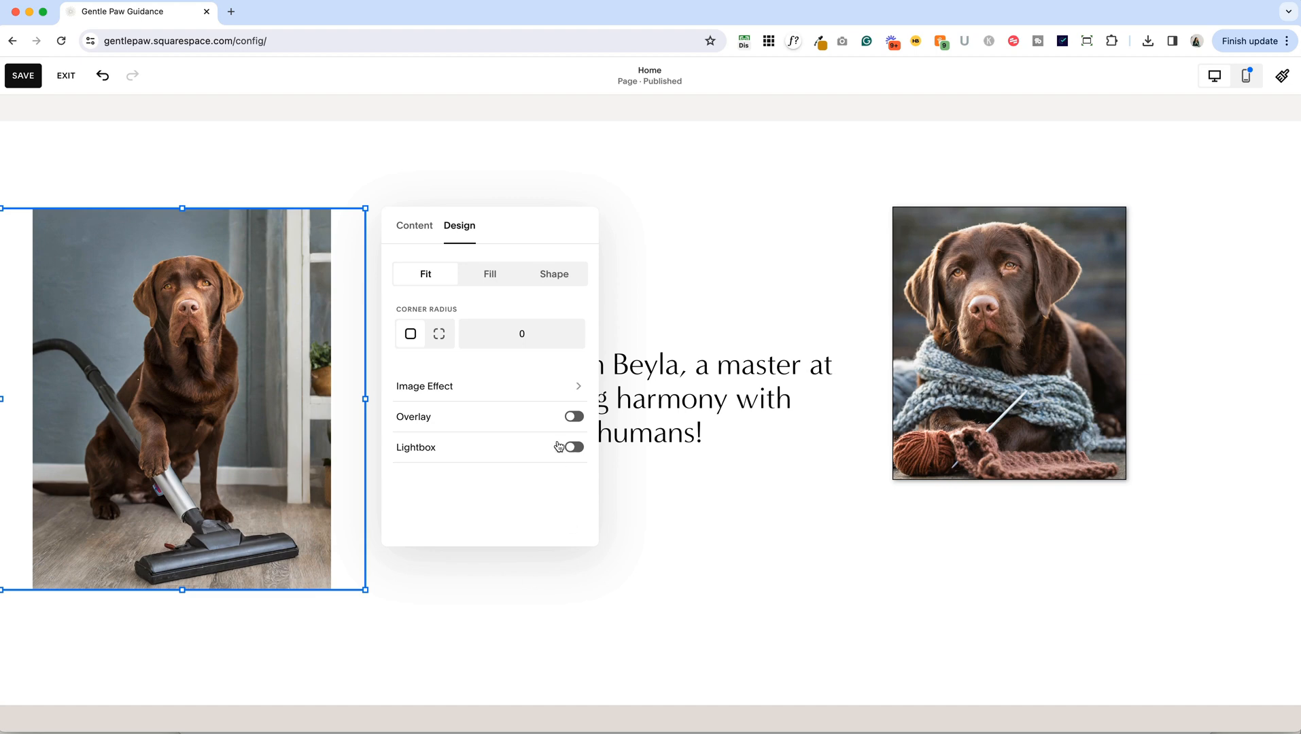
pyautogui.click(492, 275)
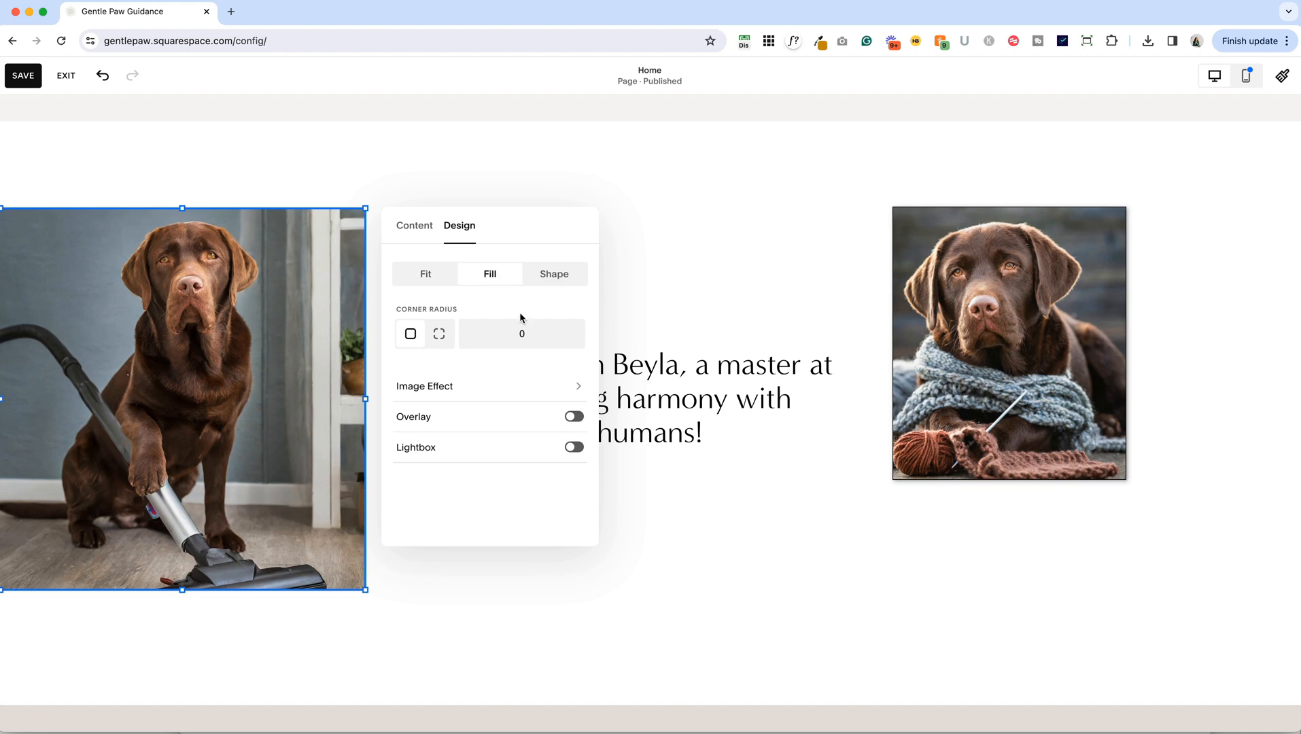
pyautogui.click(598, 639)
# Add a button block to the section and place it centered below the "Learn from Beyla" heading.
pyautogui.click(85, 151)
pyautogui.click(86, 299)
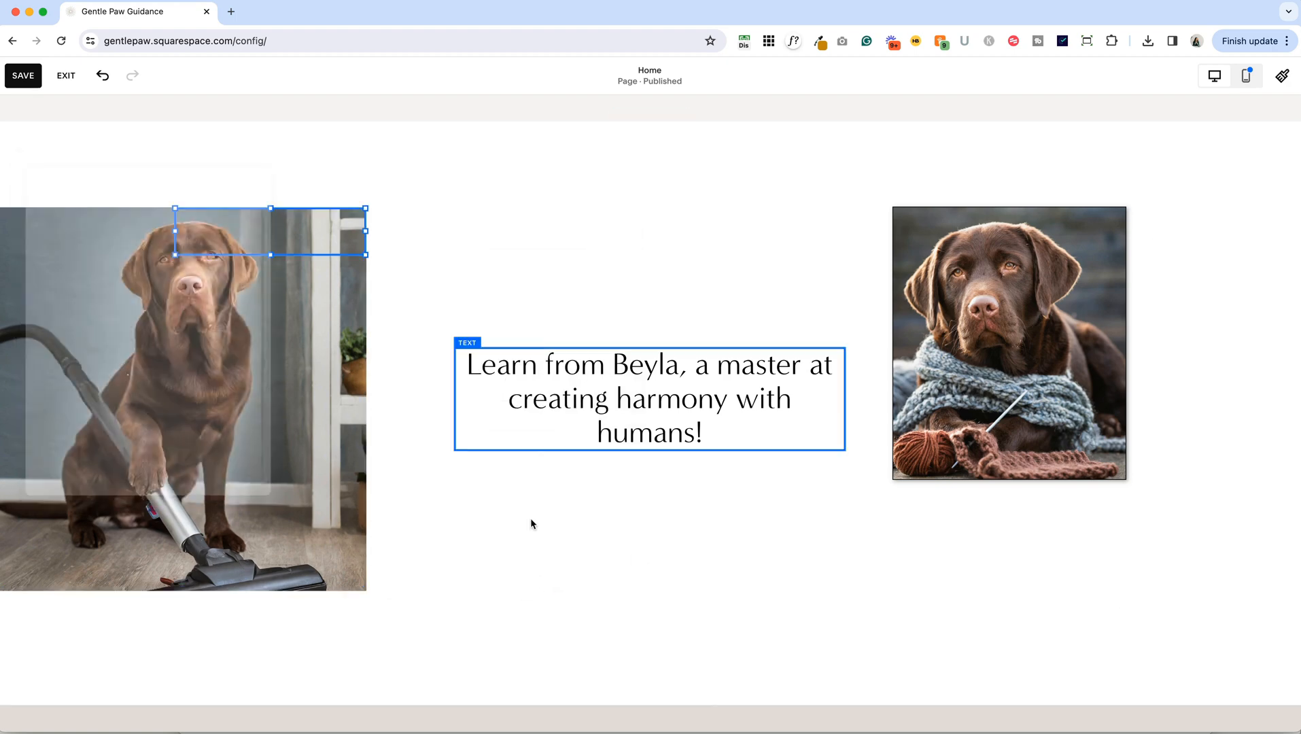
pyautogui.moveTo(305, 230); pyautogui.dragTo(669, 519)
# Change the button's text to "book a call with beyla".
pyautogui.click(657, 517)
pyautogui.tripleClick(833, 468)
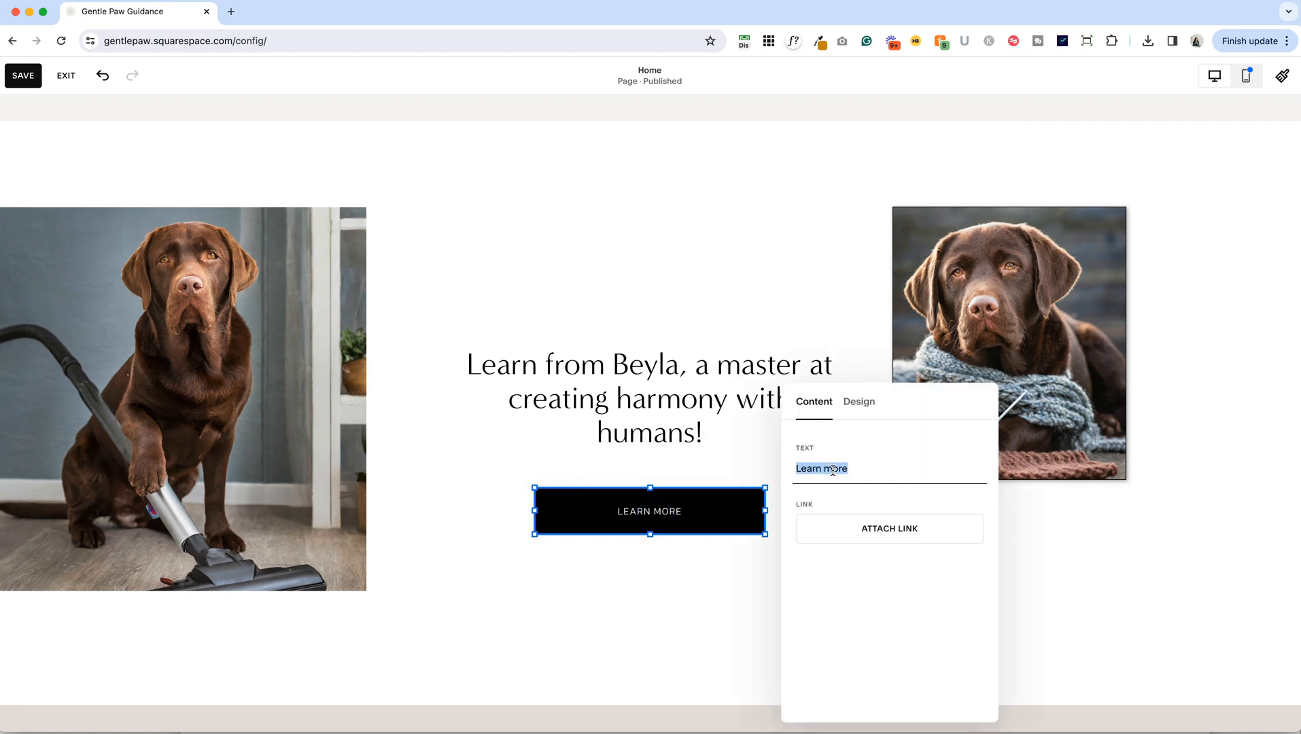
pyautogui.write('book')
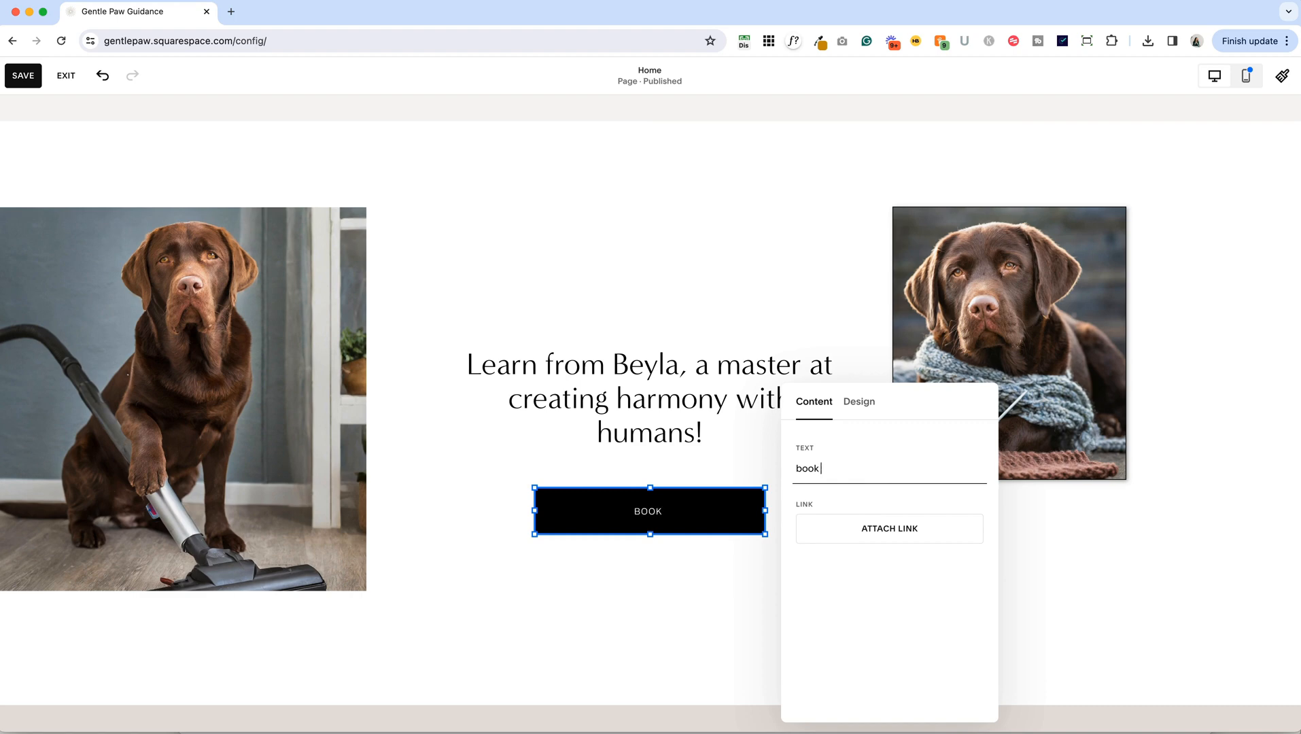
pyautogui.write(' a call with beyla')
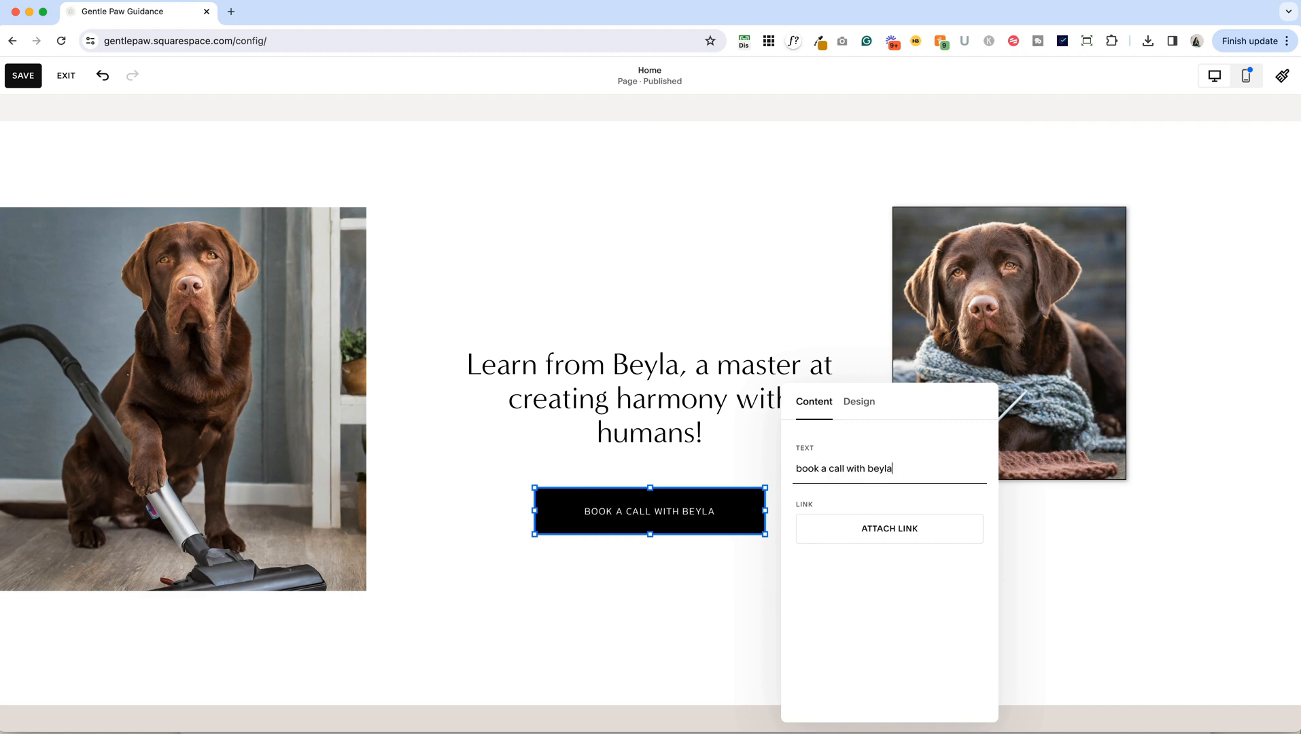
pyautogui.click(475, 631)
# Compare the Fit and Fill designs on the "book a call with beyla" button and leave it on Fit.
pyautogui.click(656, 518)
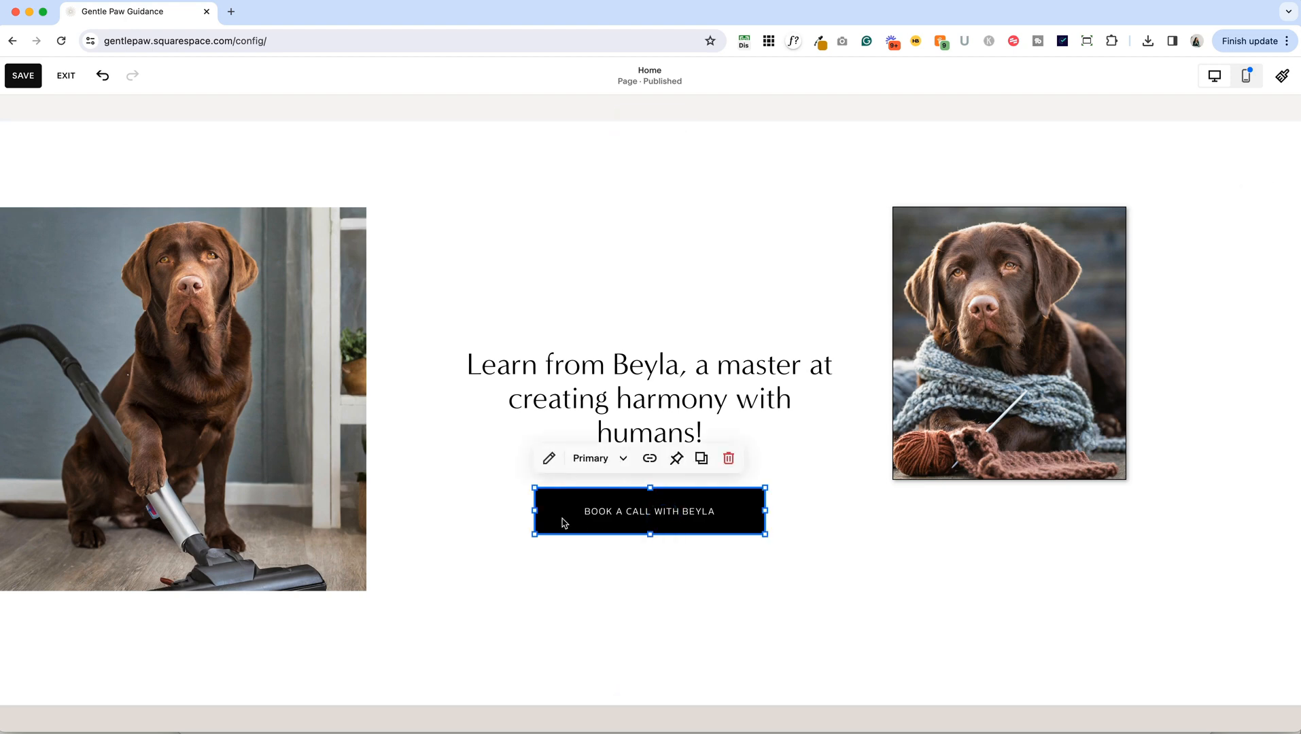
pyautogui.click(550, 458)
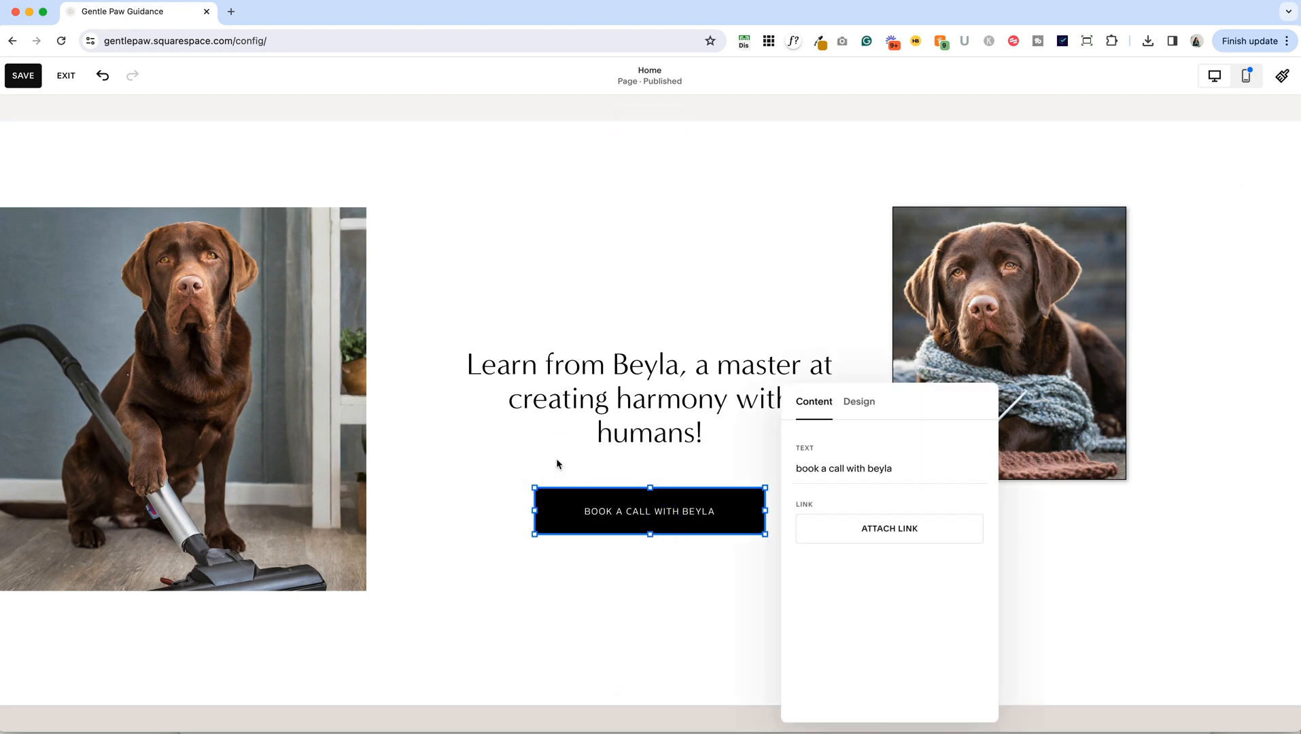
pyautogui.click(858, 403)
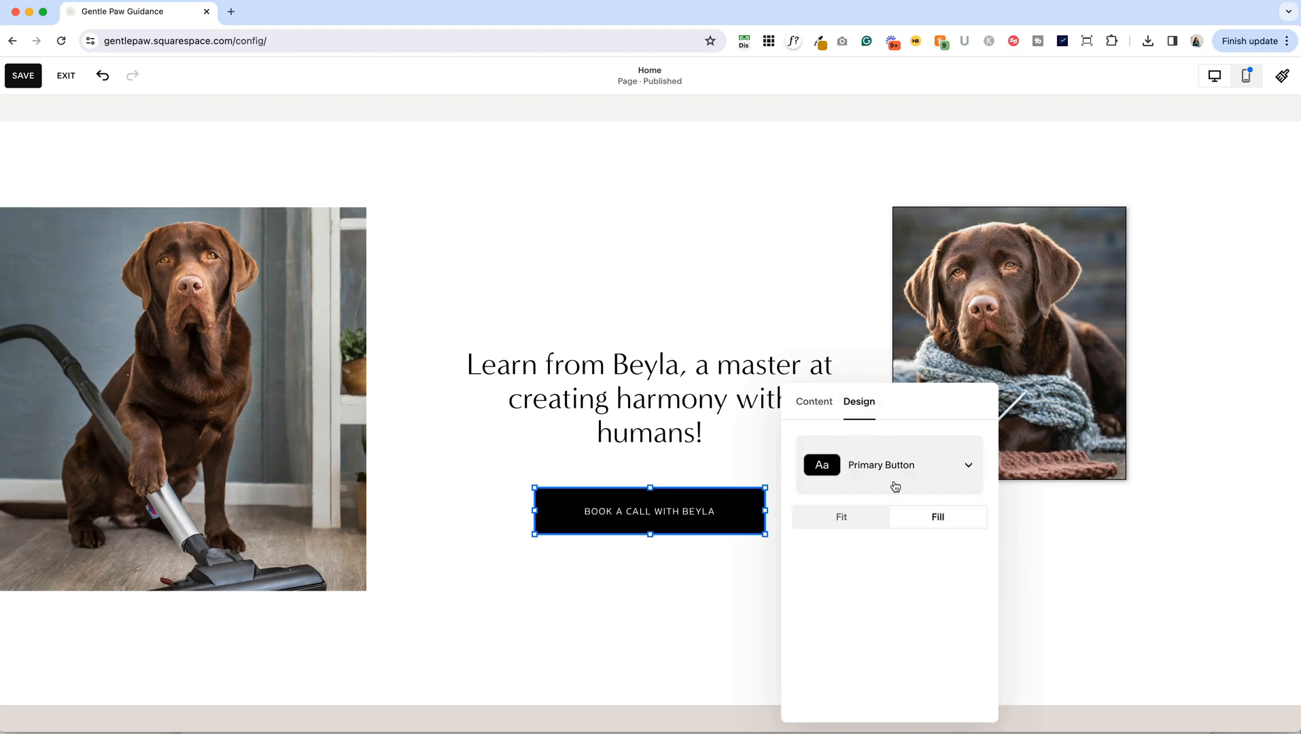
pyautogui.click(823, 520)
pyautogui.click(944, 522)
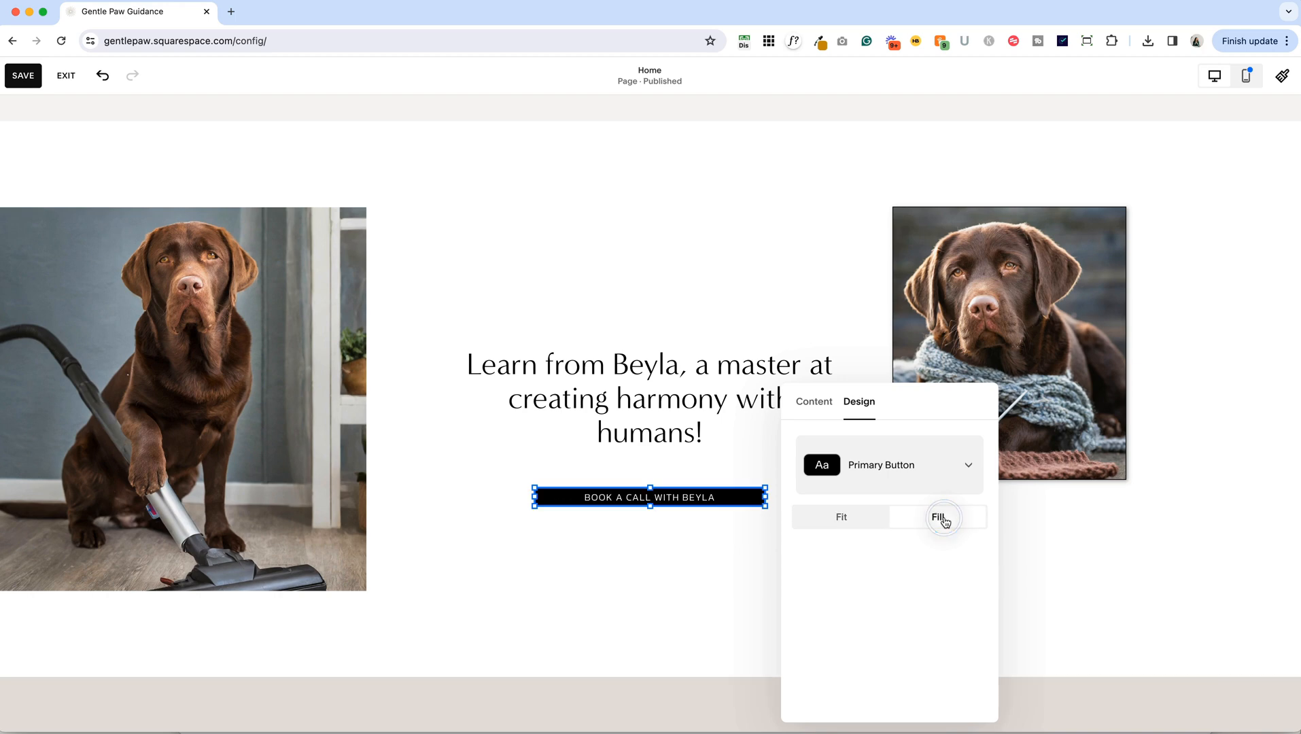
pyautogui.click(841, 519)
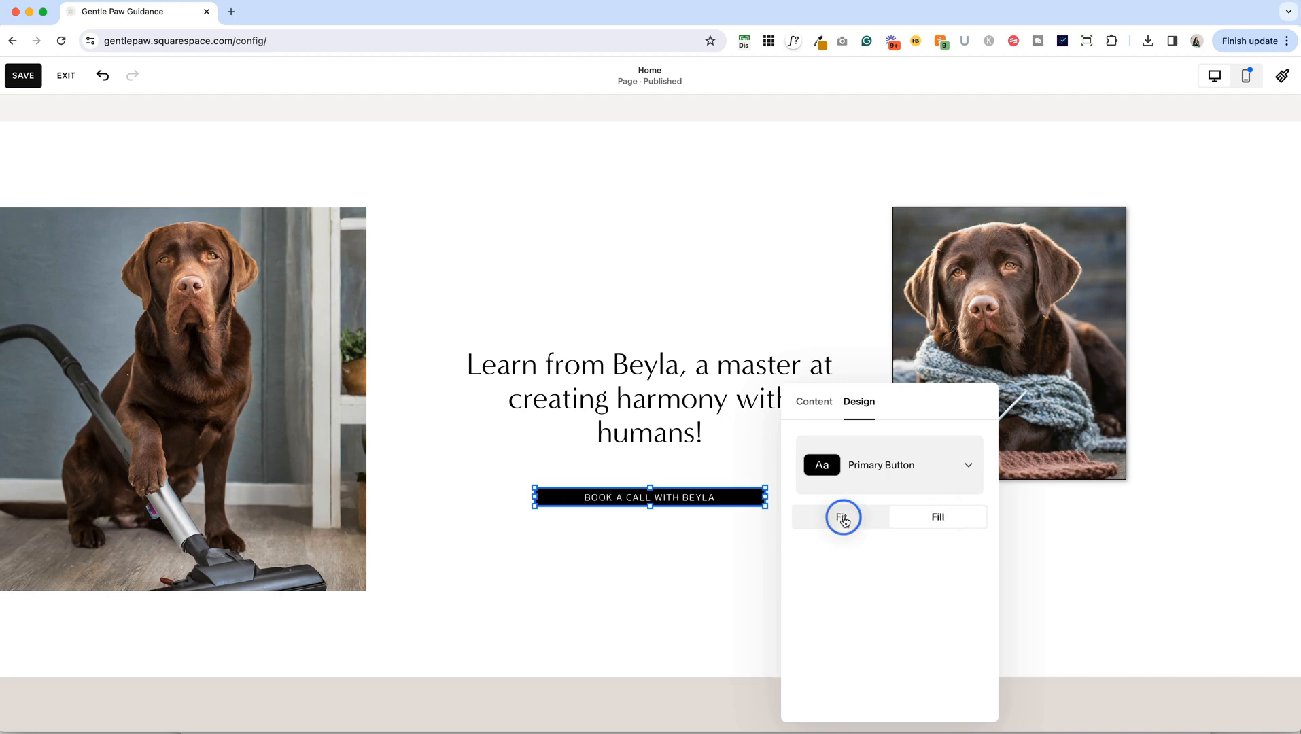
pyautogui.click(625, 620)
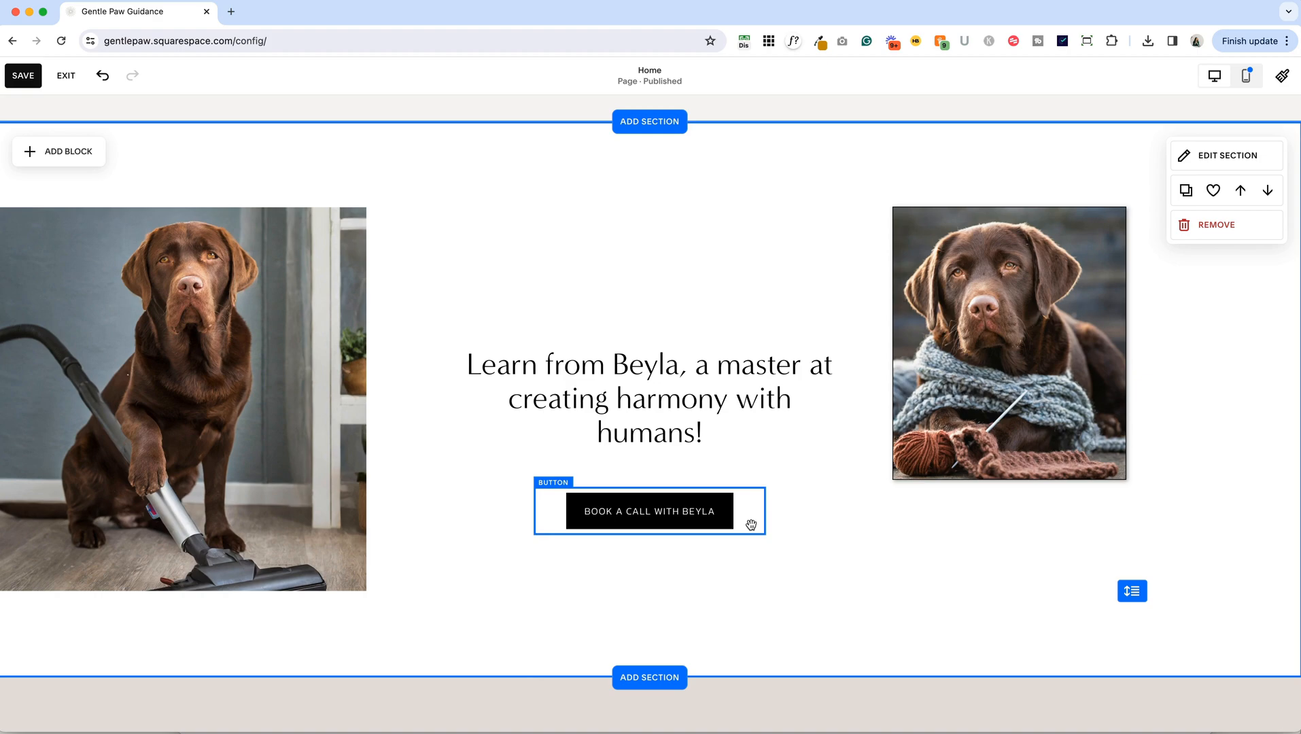
# Set the design of the "book a call with beyla" button to Fill.
pyautogui.click(739, 504)
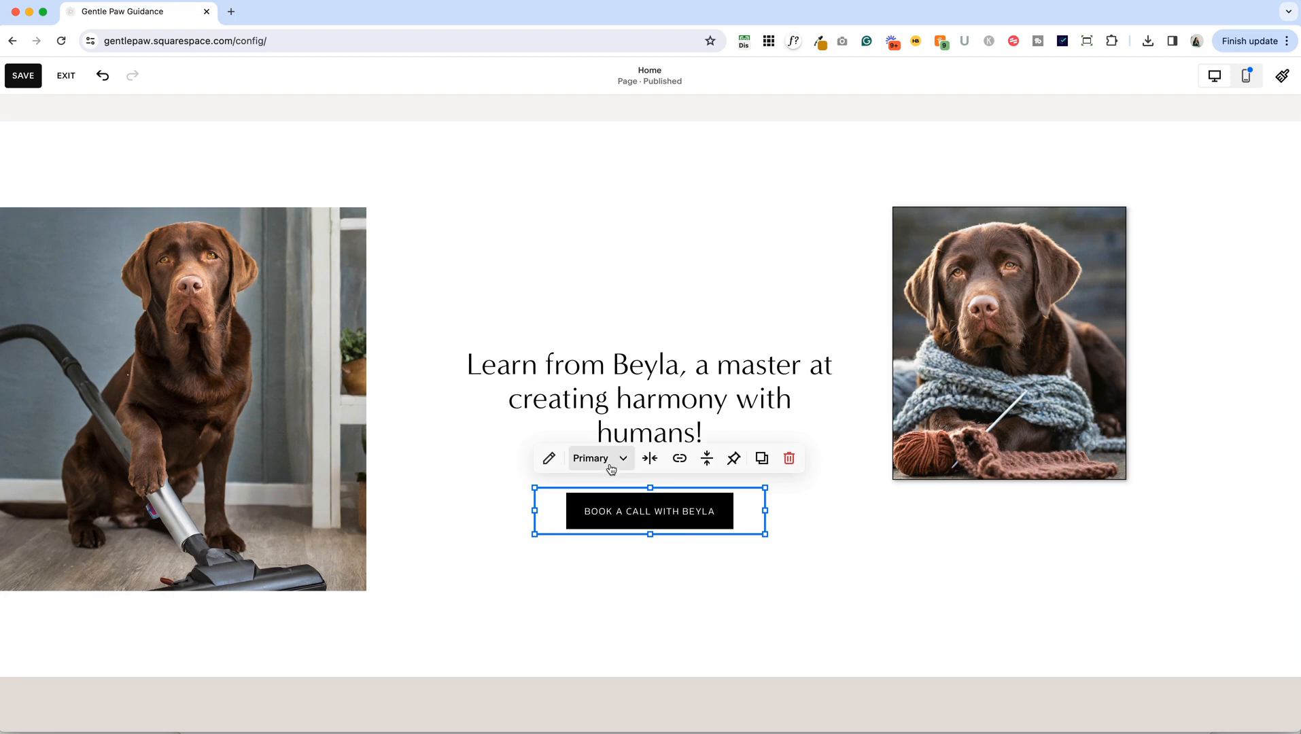
pyautogui.click(552, 459)
pyautogui.click(864, 403)
pyautogui.click(919, 519)
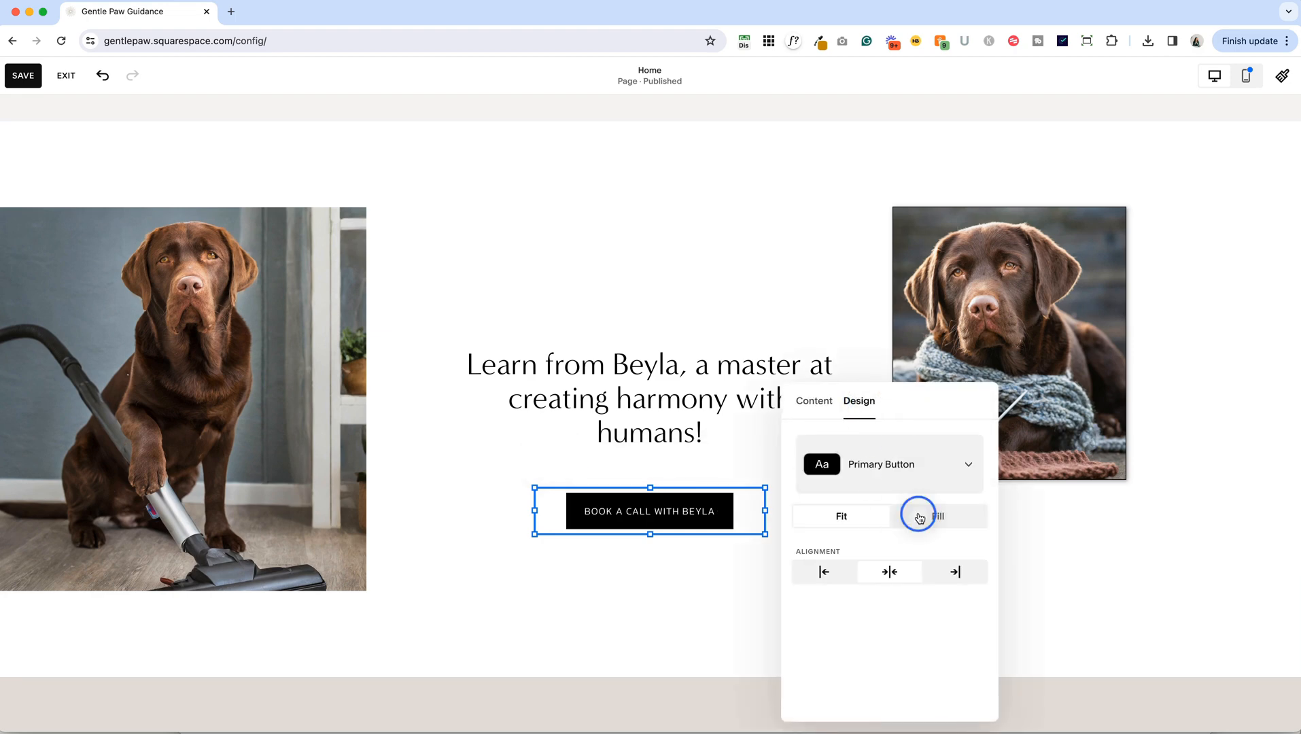
pyautogui.click(598, 554)
# Make the button block taller and extend both of its sides to about the width of the heading above.
pyautogui.click(661, 496)
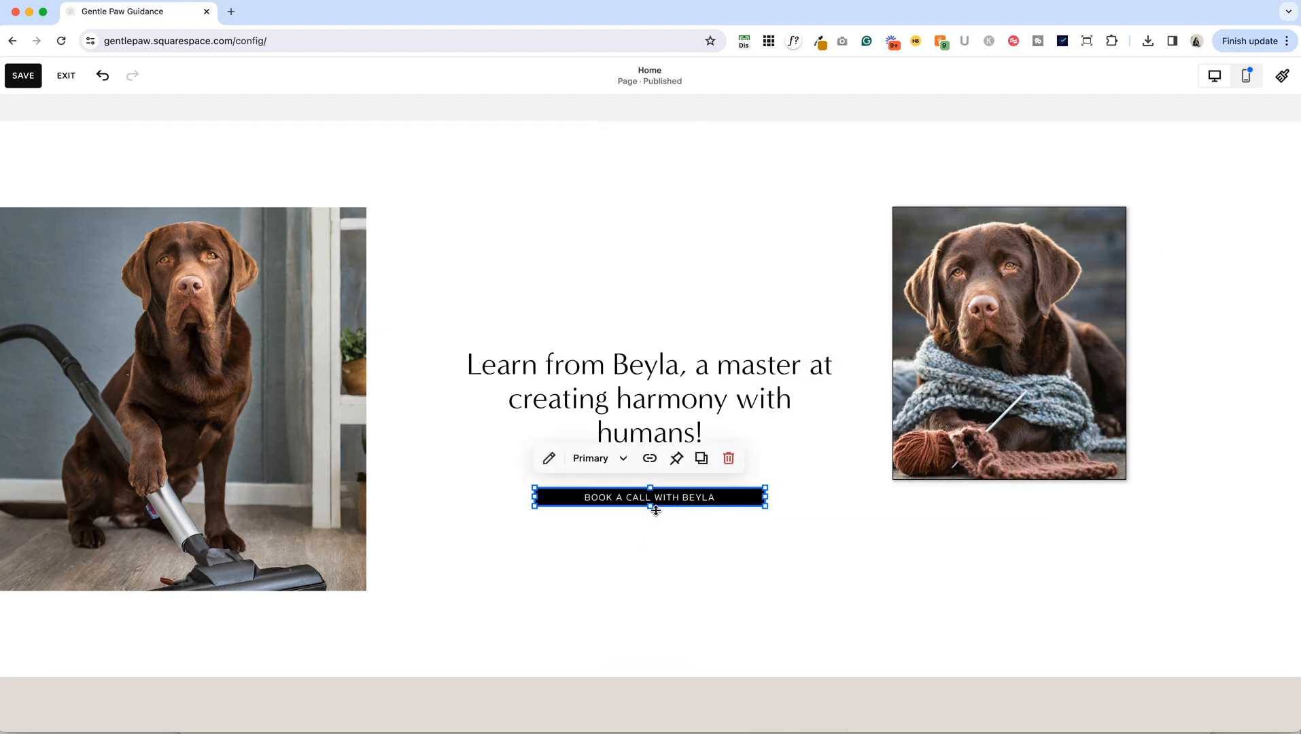
pyautogui.moveTo(651, 507); pyautogui.dragTo(649, 537)
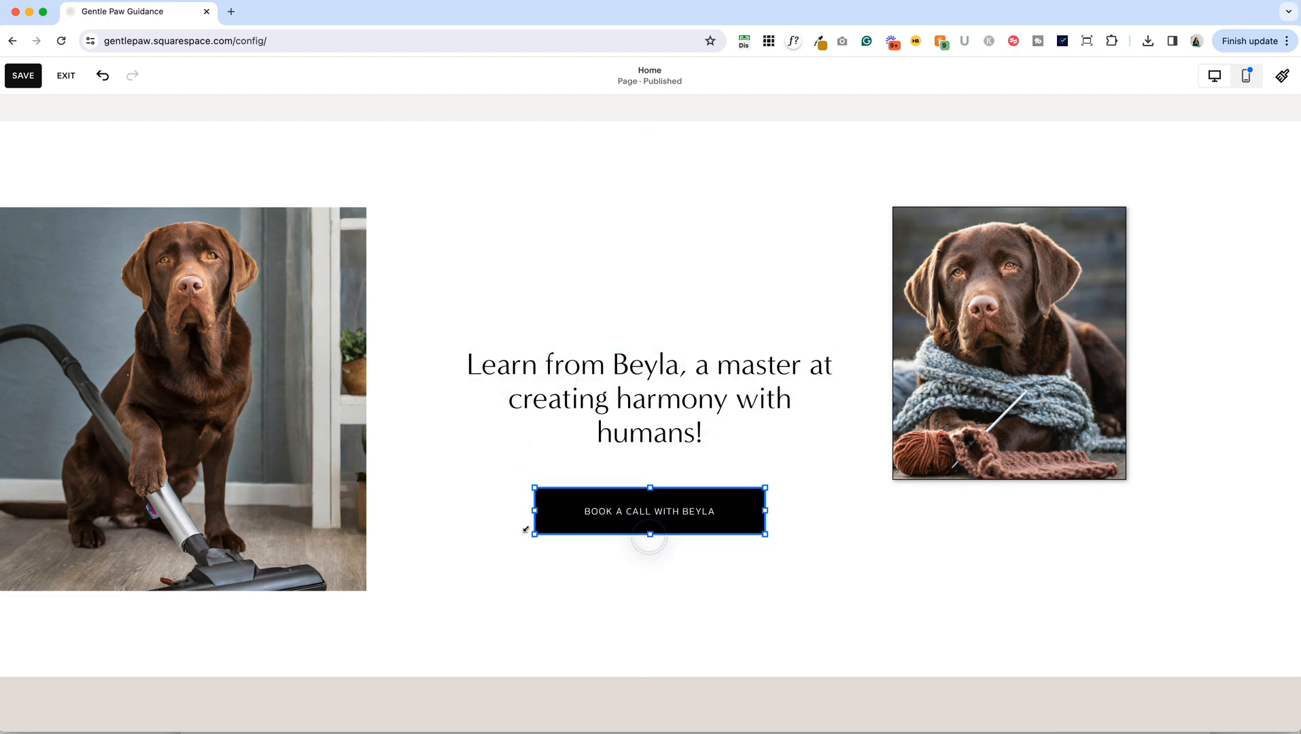
pyautogui.moveTo(534, 510); pyautogui.dragTo(464, 516)
pyautogui.moveTo(766, 514); pyautogui.dragTo(843, 515)
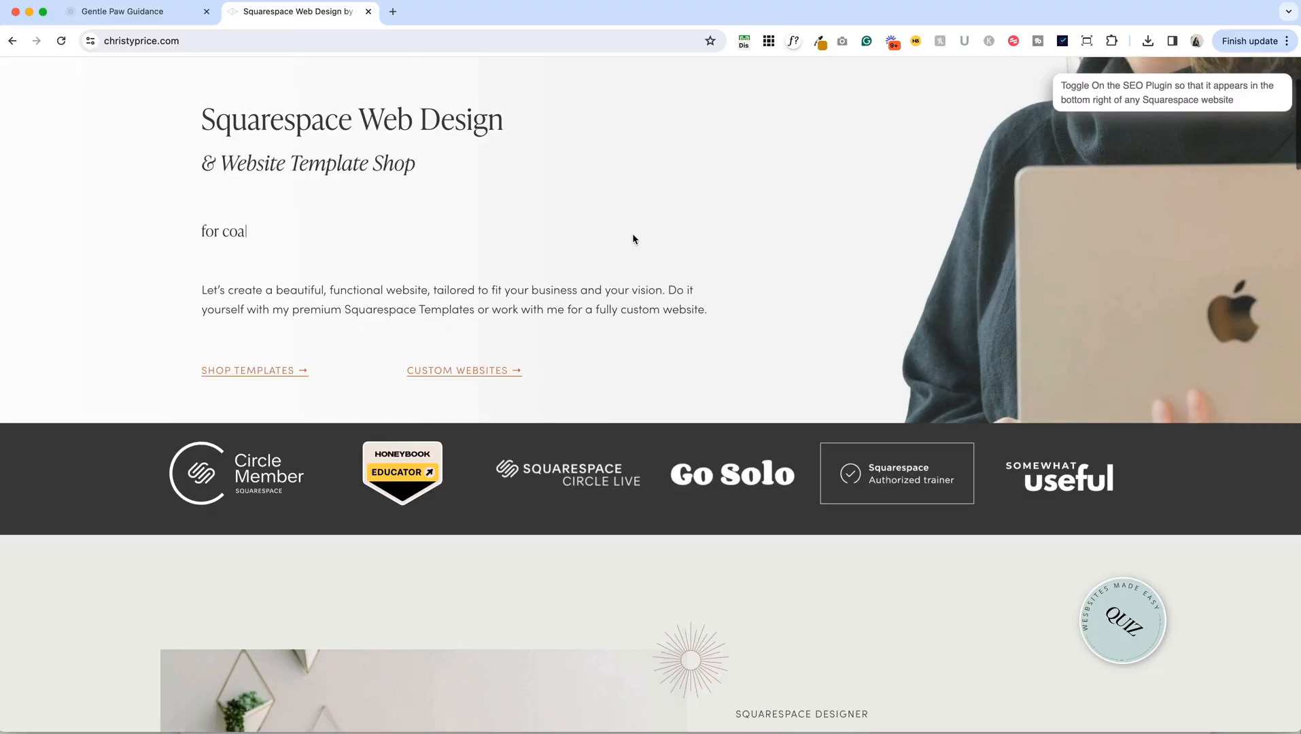
# Browse the Squarespace web design business's home page down past its website design services.
pyautogui.scroll(-15, 633, 236)
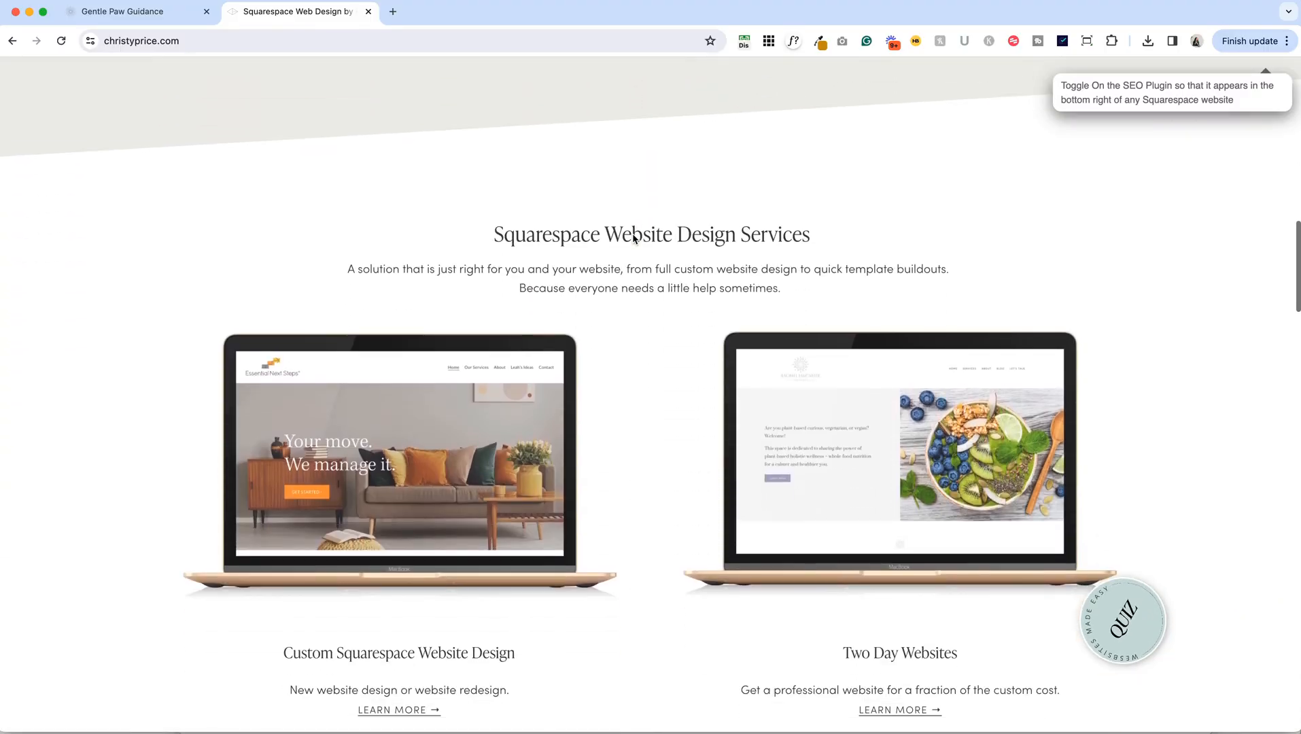
pyautogui.scroll(-10, 633, 237)
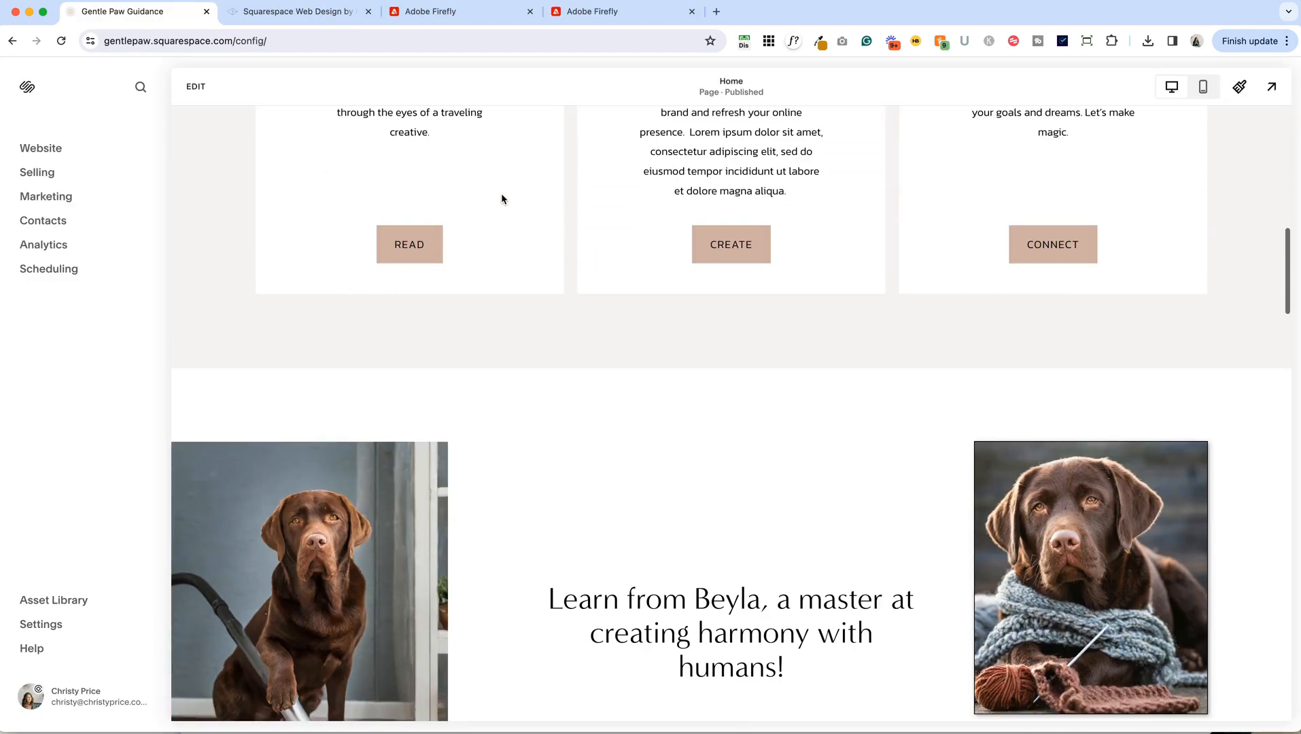
# Review the Gentle Paw home page down to the "People Are Saying" section and open the page for editing.
pyautogui.scroll(-20, 502, 198)
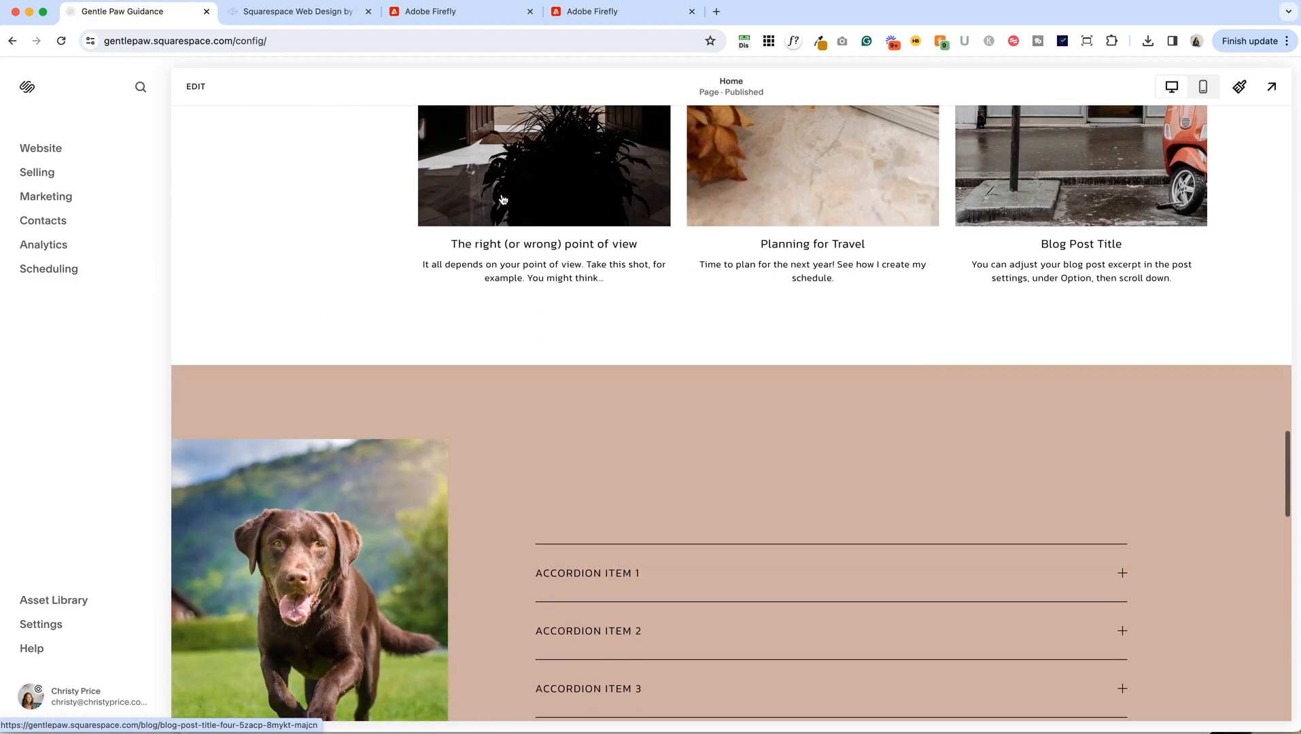
pyautogui.scroll(-7, 503, 200)
pyautogui.click(197, 86)
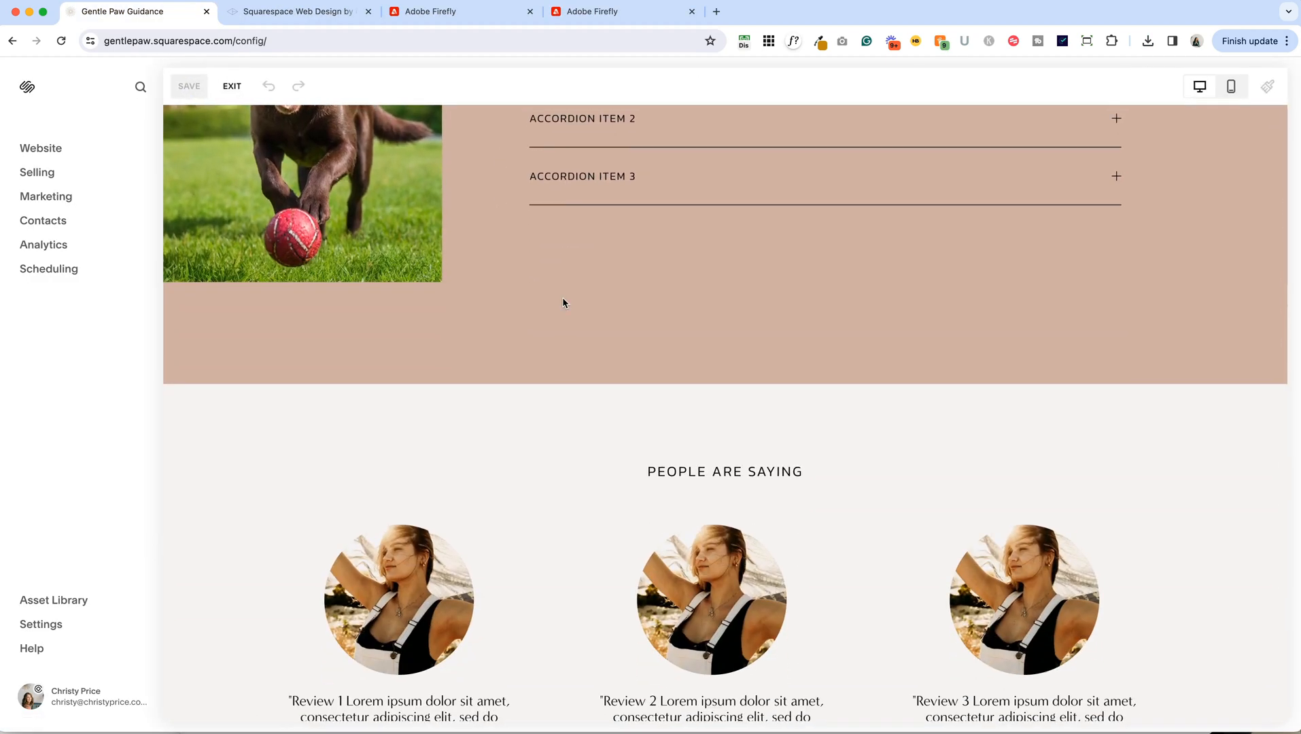
# Add a blank section above "People Are Saying" with a text block headed "Make Time for Yourself" about Beyla's hobbies.
pyautogui.click(663, 284)
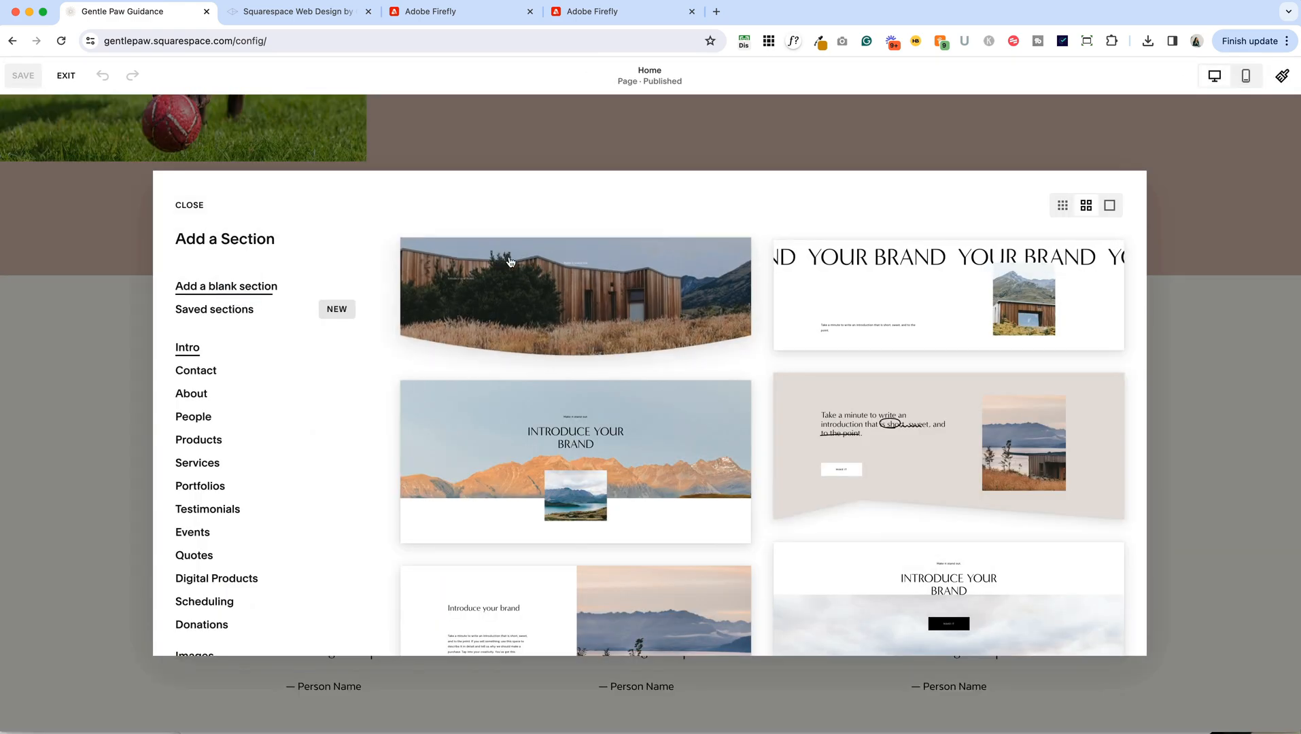
pyautogui.click(510, 261)
pyautogui.click(67, 165)
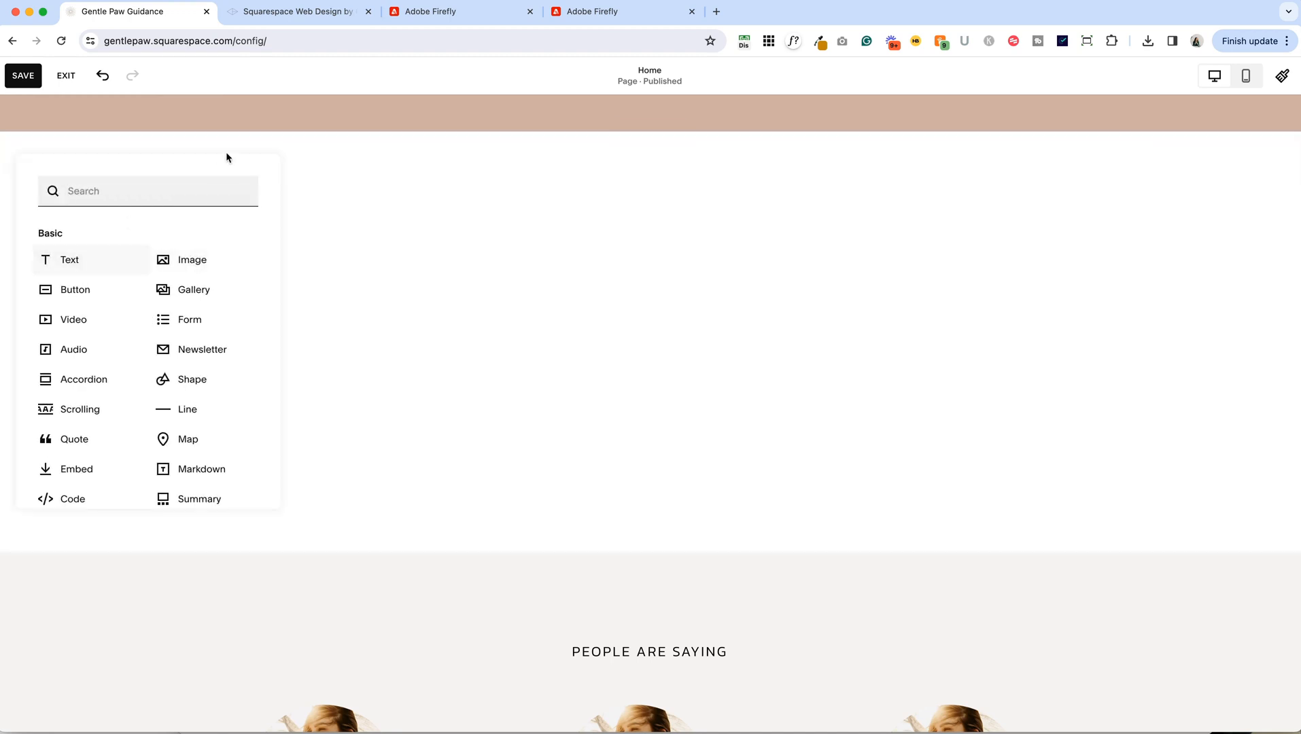
pyautogui.moveTo(66, 259); pyautogui.dragTo(632, 290)
pyautogui.click(769, 284)
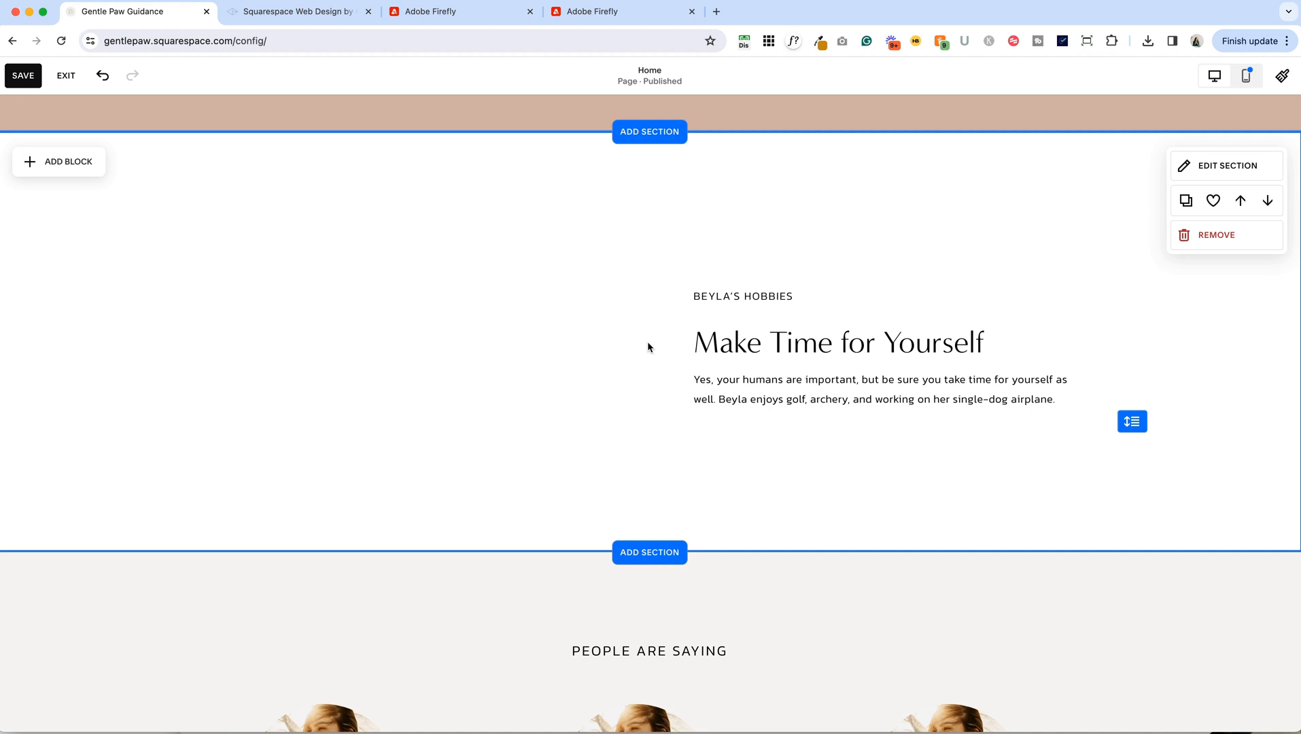
# Add a gallery block to the left of the "Make Time for Yourself" text.
pyautogui.click(67, 170)
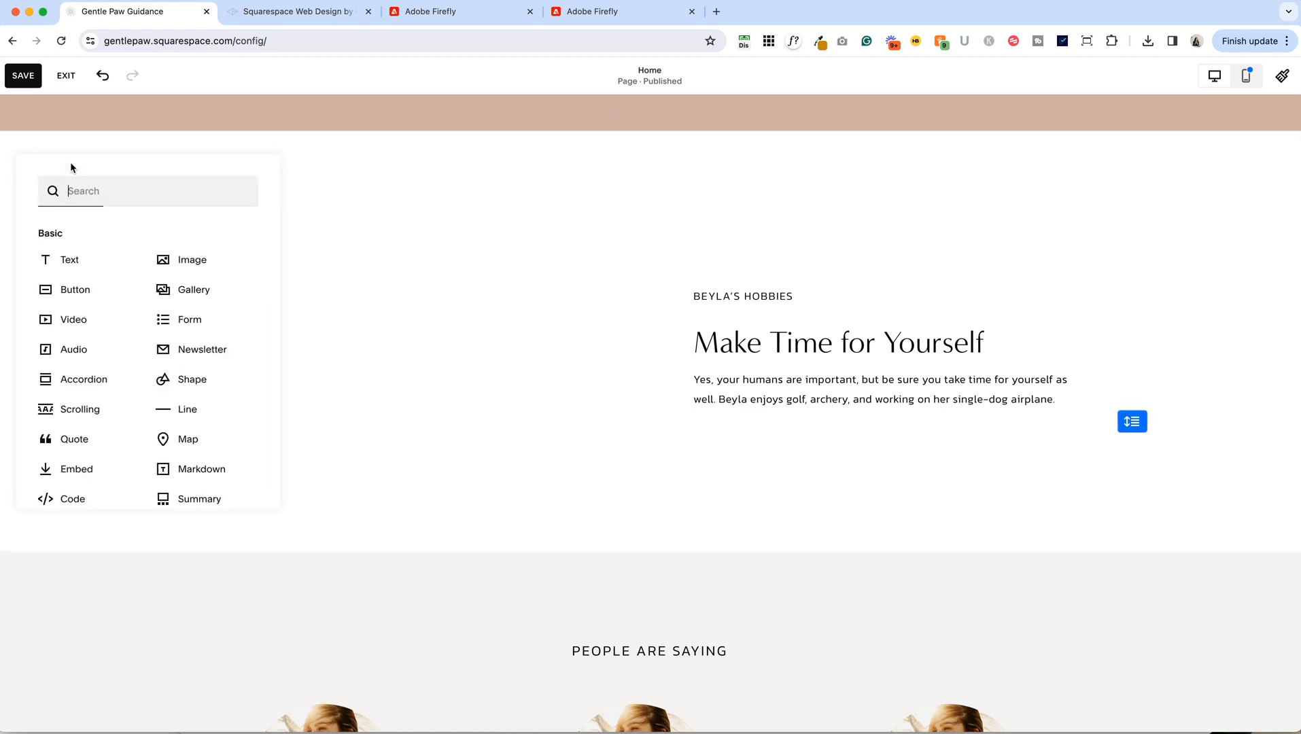
pyautogui.click(185, 294)
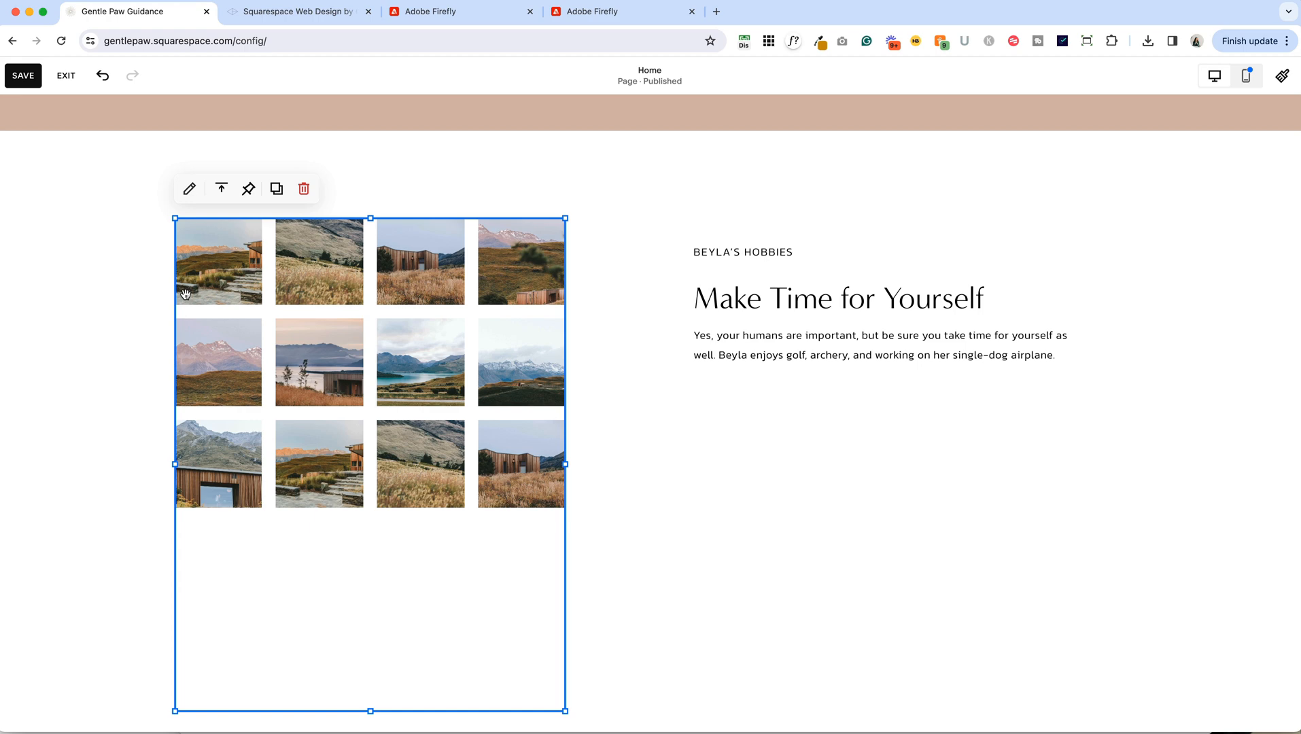
pyautogui.click(429, 271)
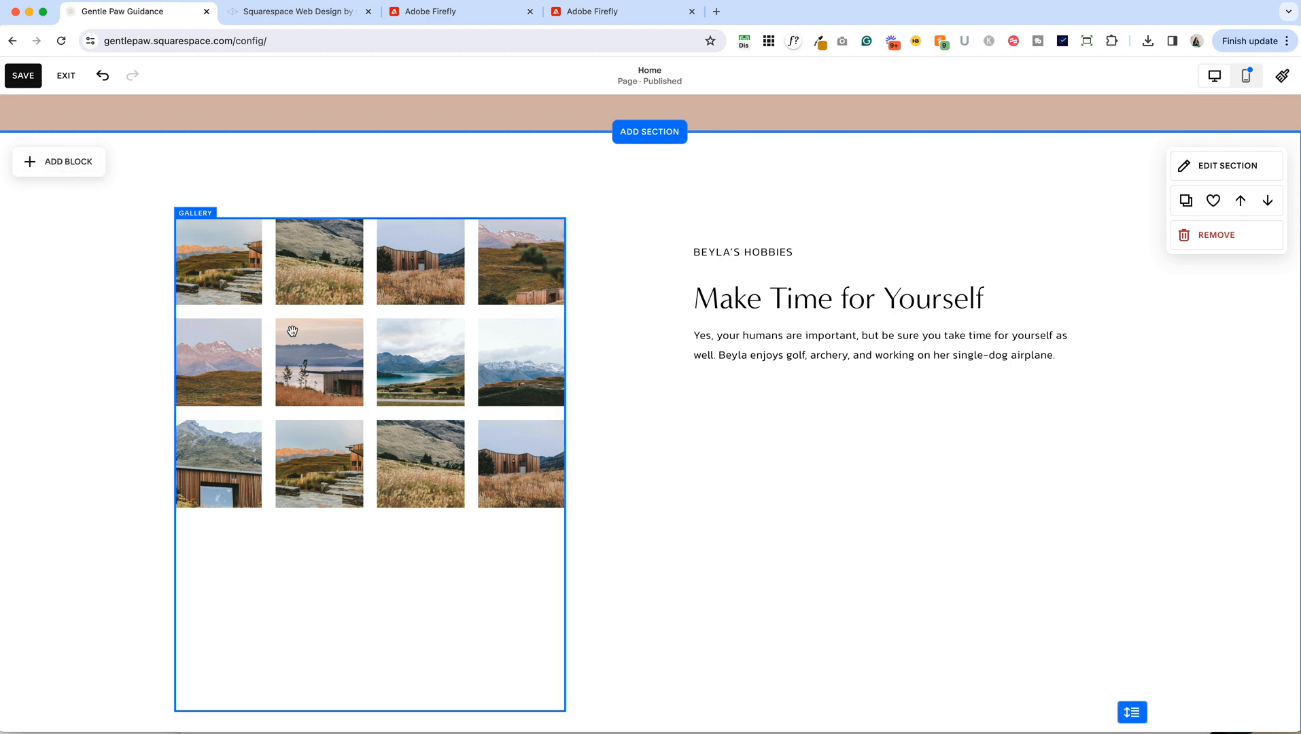
# Upload the three Firefly chocolate lab images of golf, jetpack and archery to the gallery block.
pyautogui.doubleClick(331, 338)
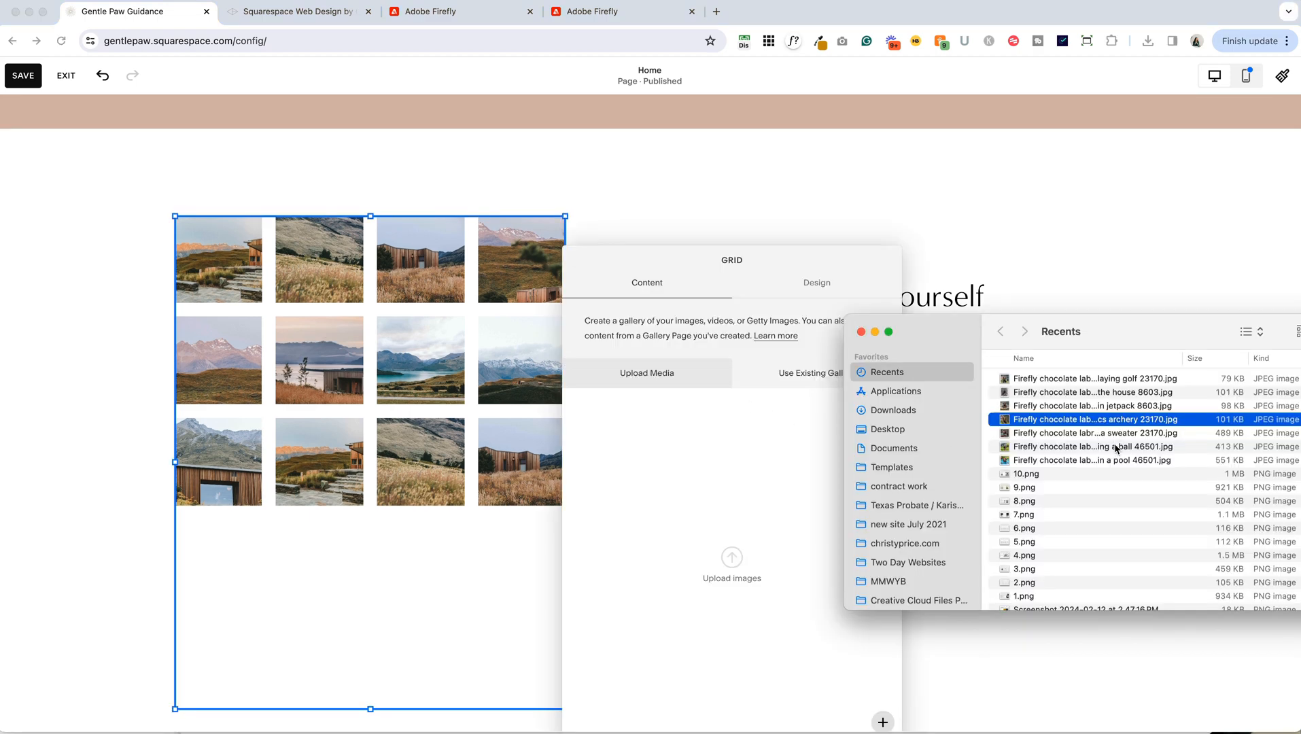
pyautogui.keyDown('shift'); pyautogui.click(1109, 406); pyautogui.keyUp('shift')
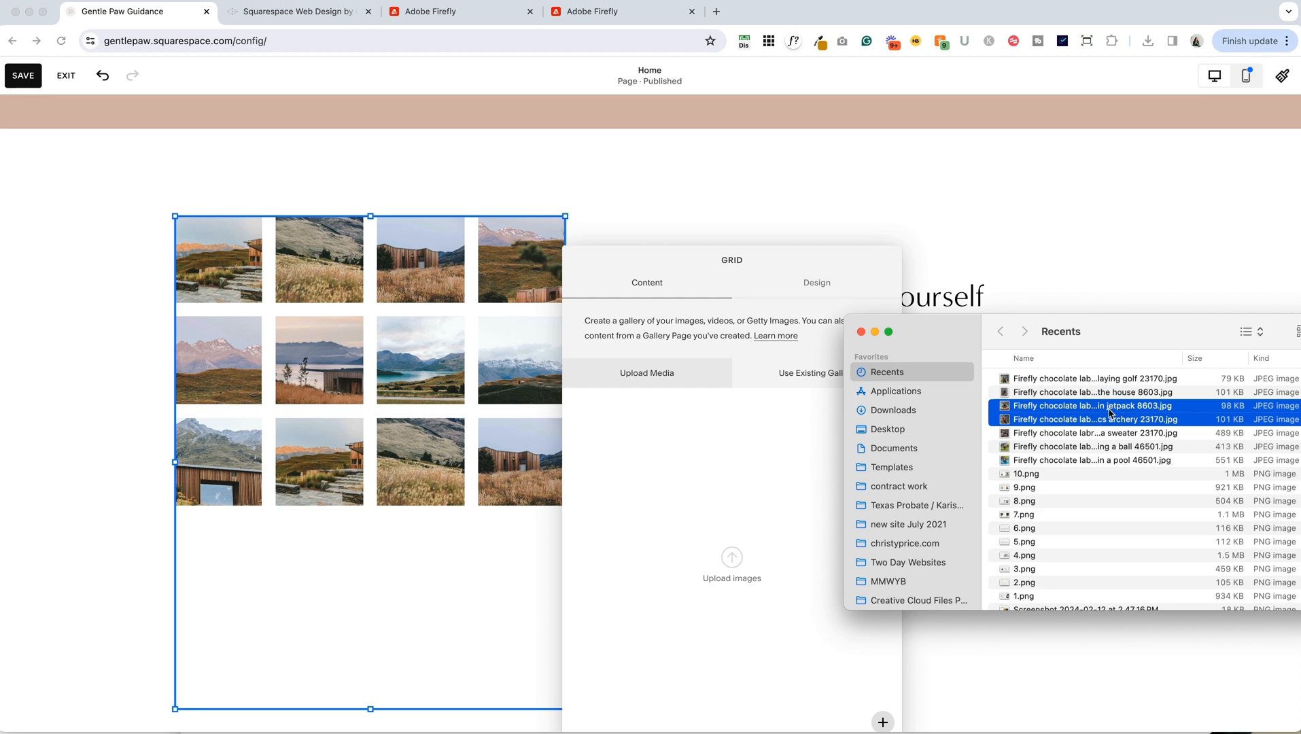
pyautogui.keyDown('super'); pyautogui.click(1093, 379); pyautogui.keyUp('super')
pyautogui.moveTo(1115, 412); pyautogui.dragTo(708, 450)
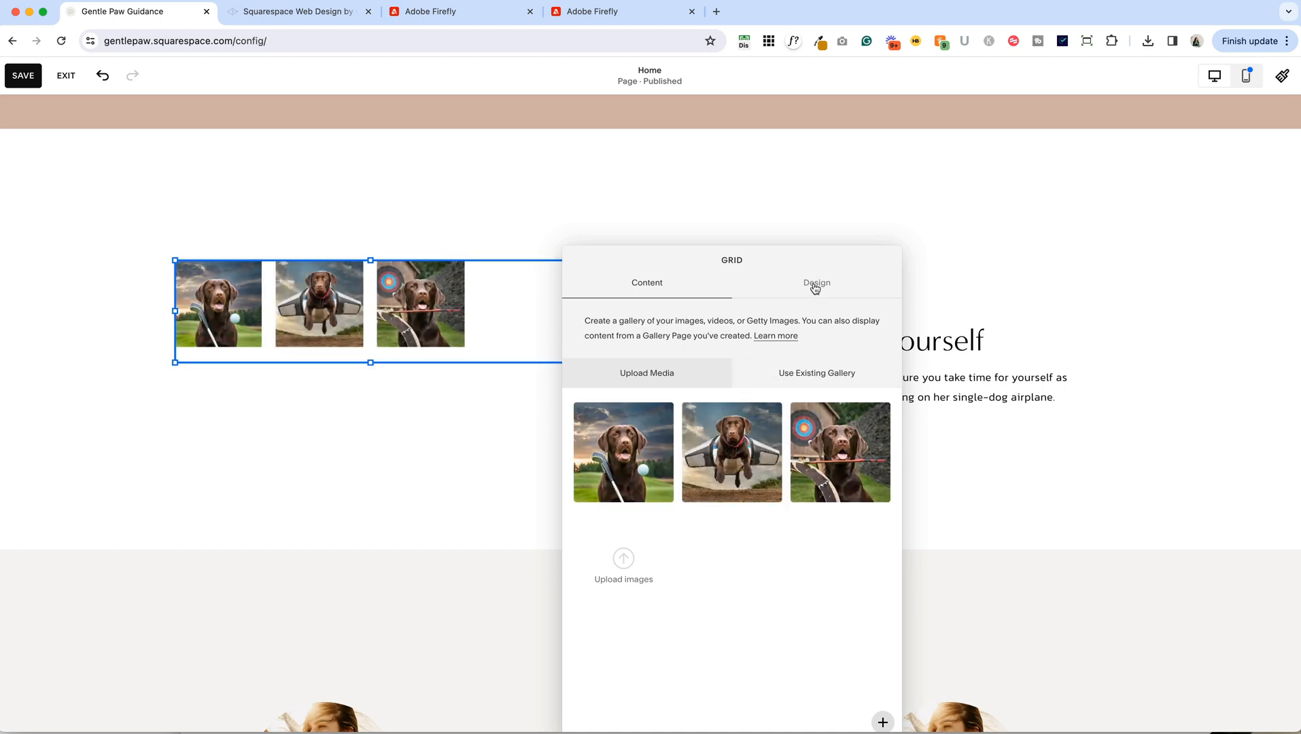
# Switch the gallery design to Slideshow with automatic transitions between slides every 3 seconds.
pyautogui.click(815, 286)
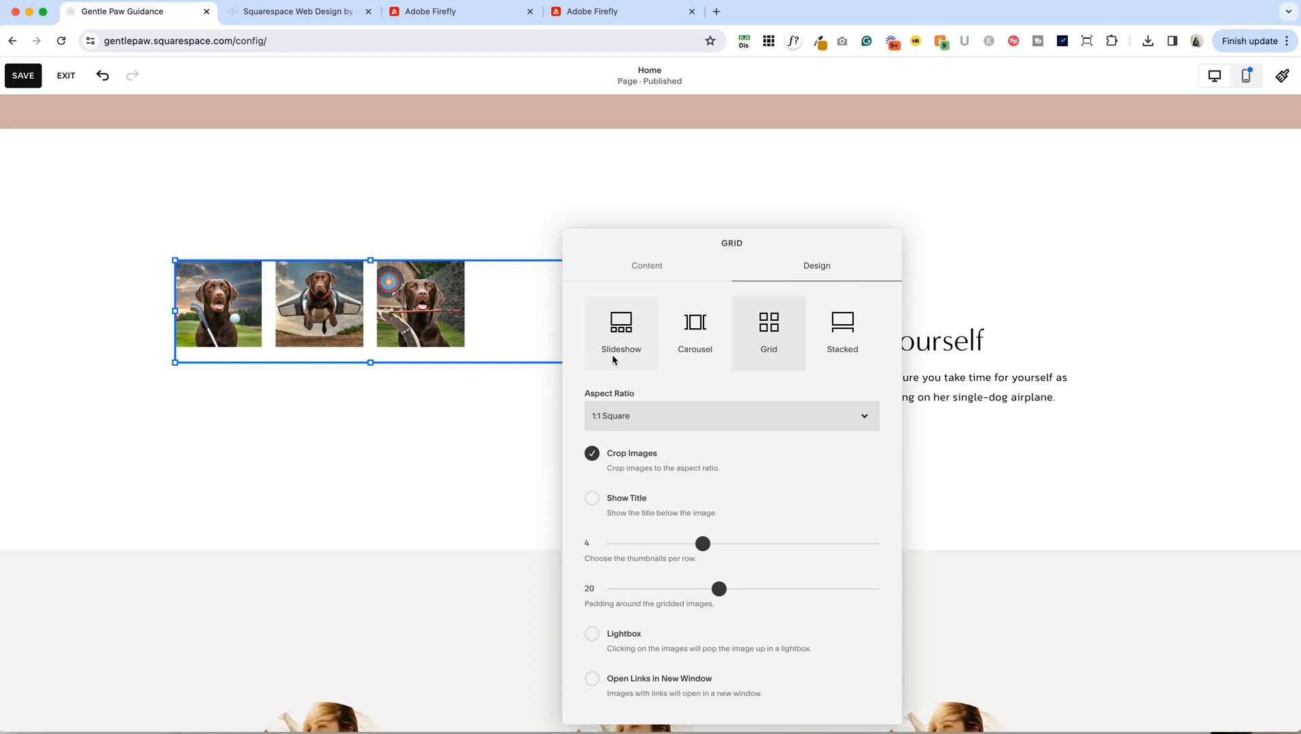
pyautogui.click(618, 337)
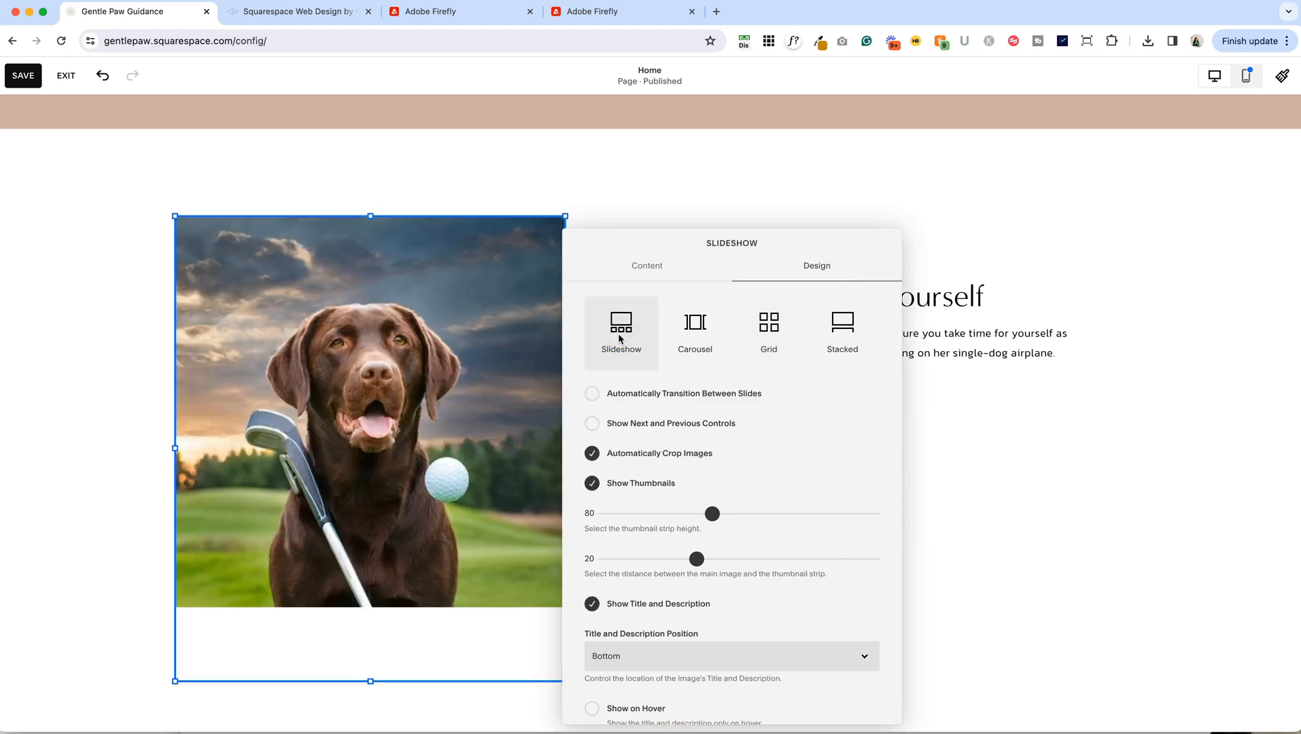
pyautogui.click(592, 394)
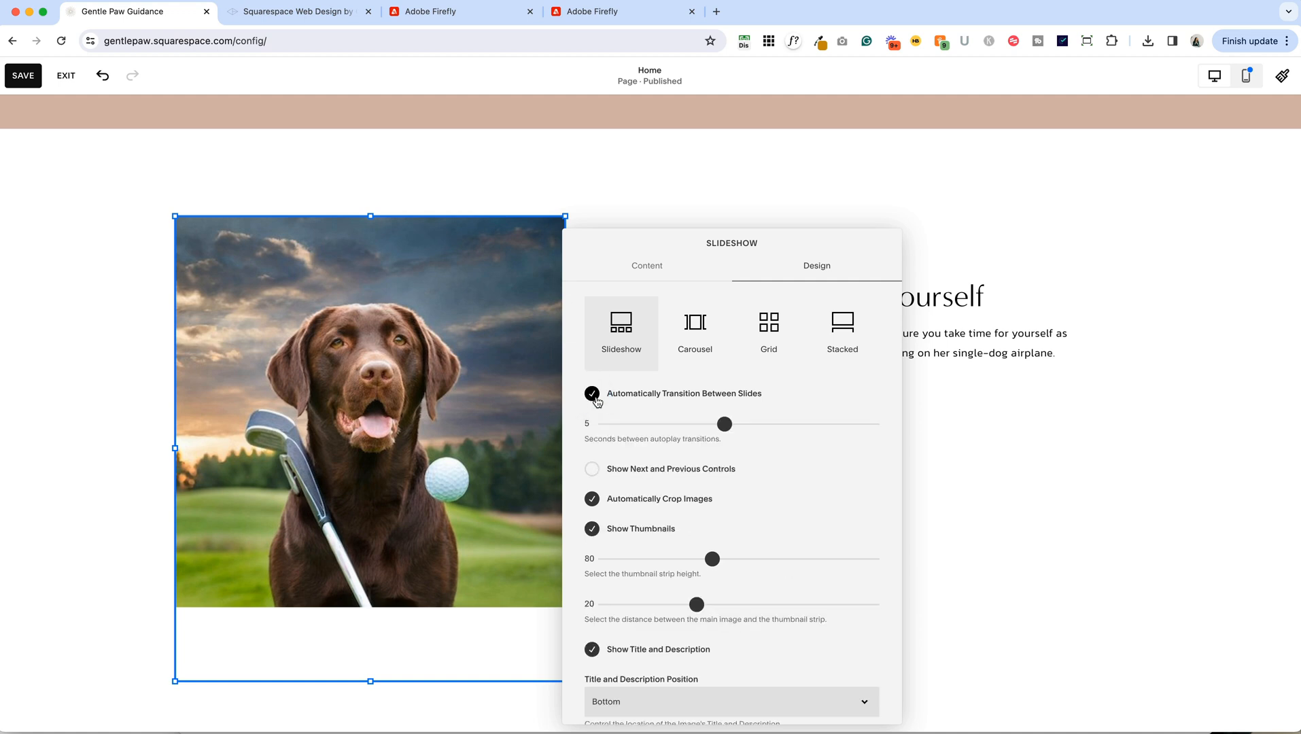
pyautogui.moveTo(724, 424); pyautogui.dragTo(677, 425)
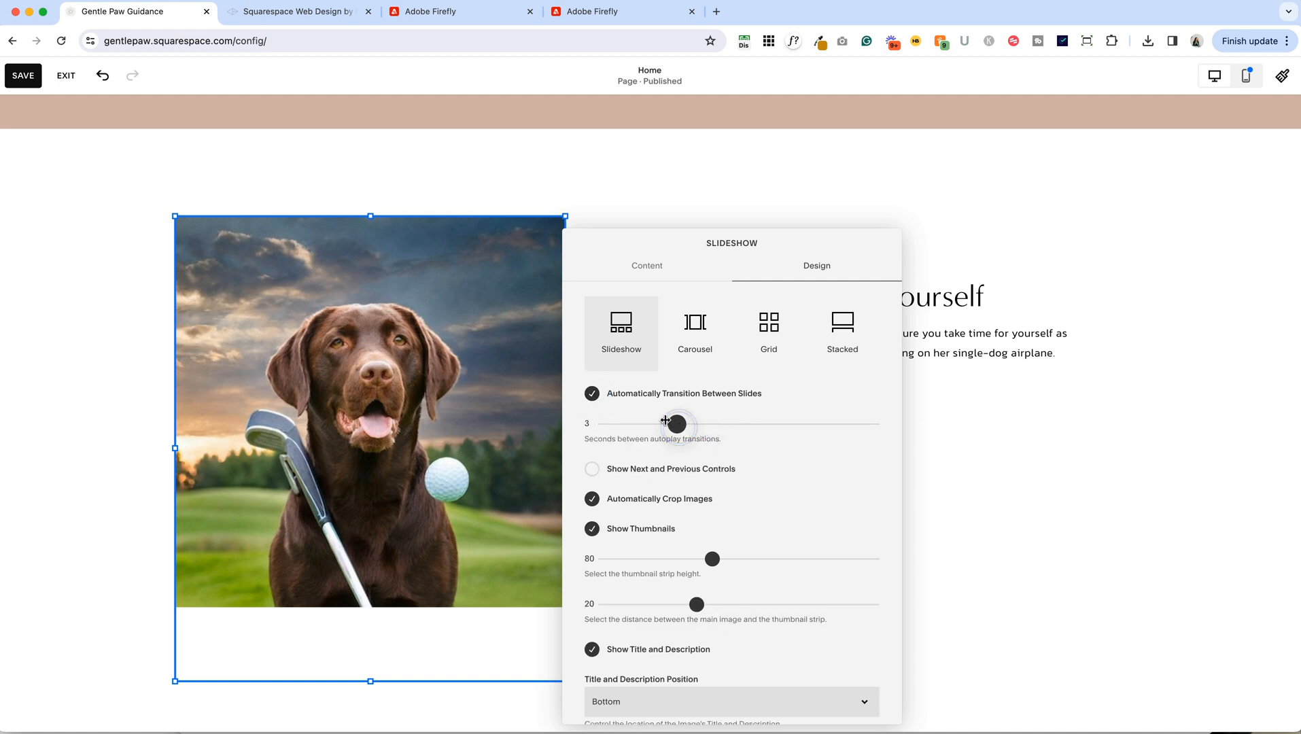
# Turn off the slideshow's thumbnails and its title and description, then save the page and exit editing.
pyautogui.scroll(-2, 677, 425)
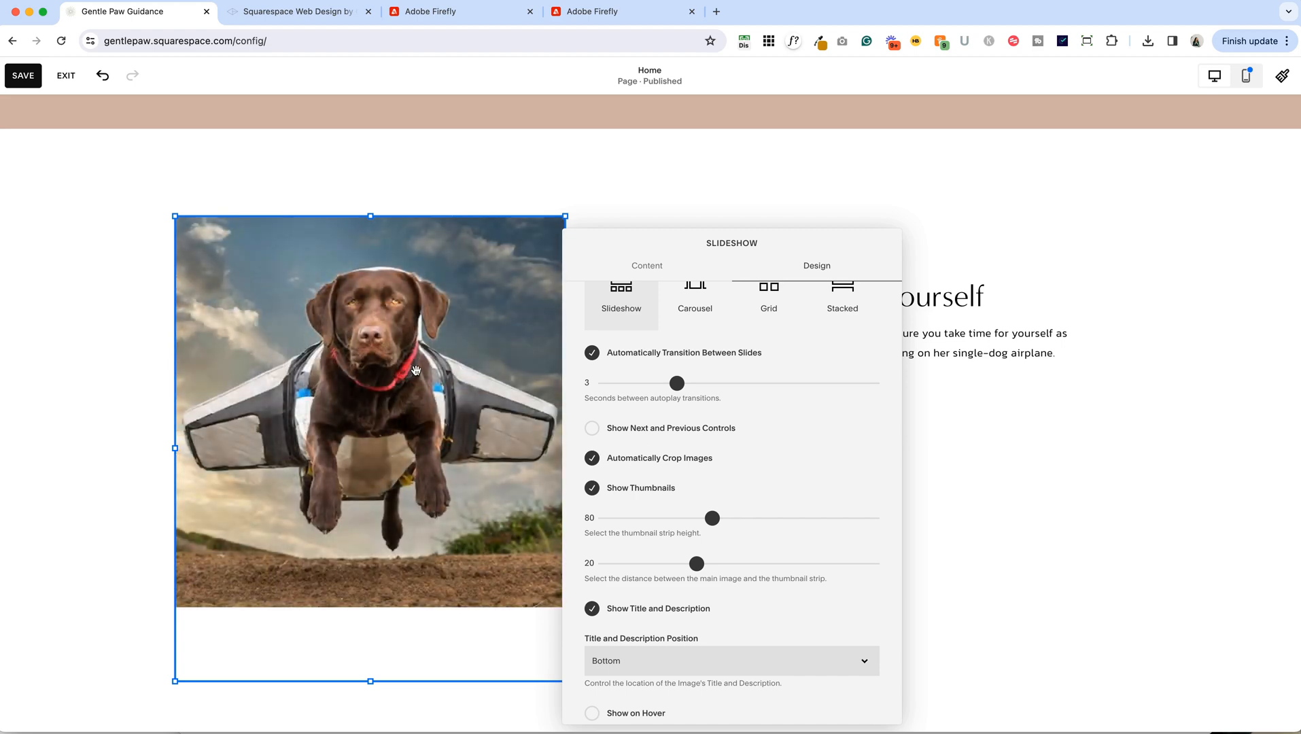
pyautogui.click(592, 489)
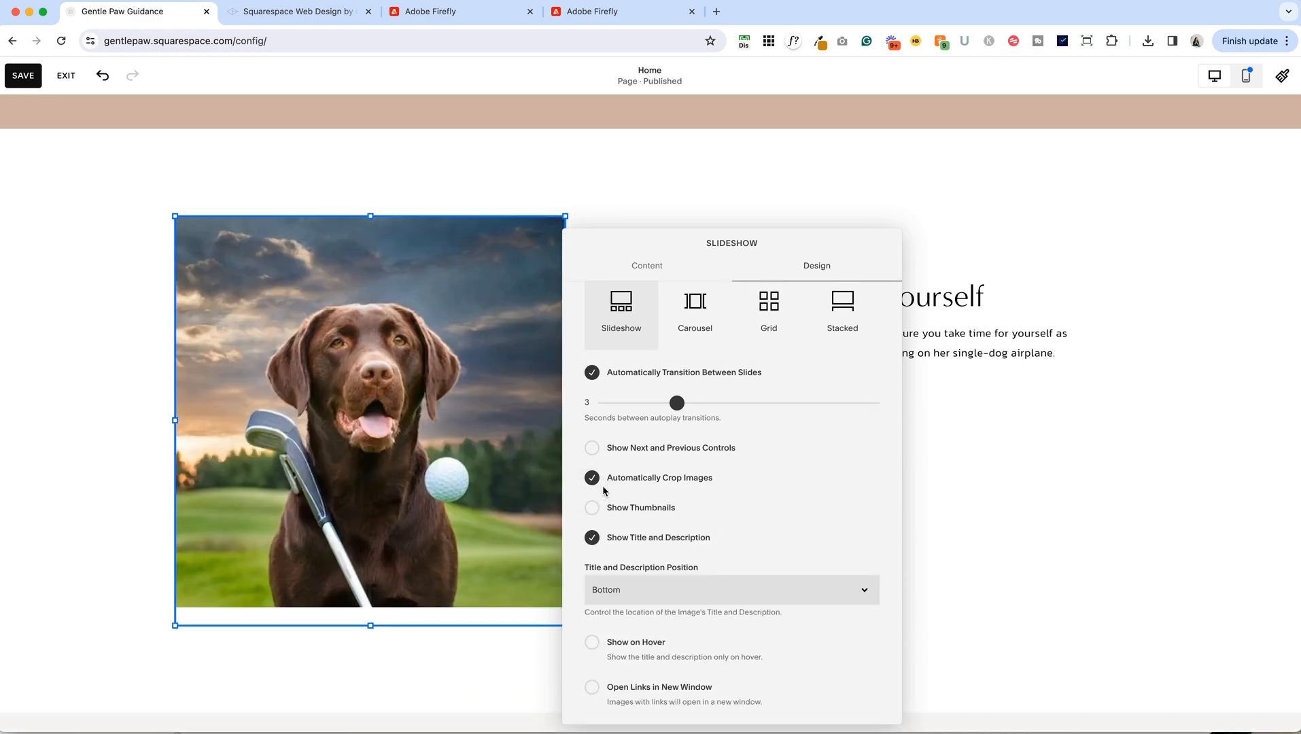
pyautogui.scroll(-3, 229, 523)
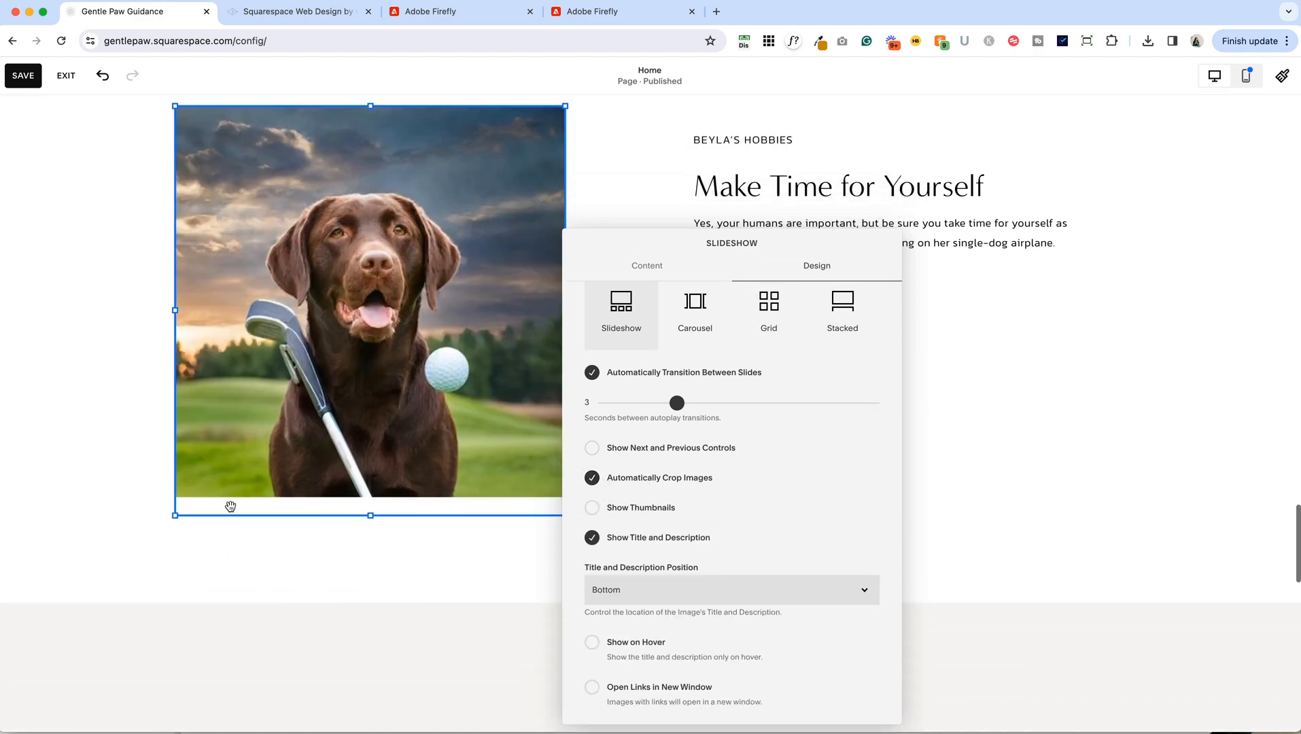
pyautogui.scroll(1, 286, 531)
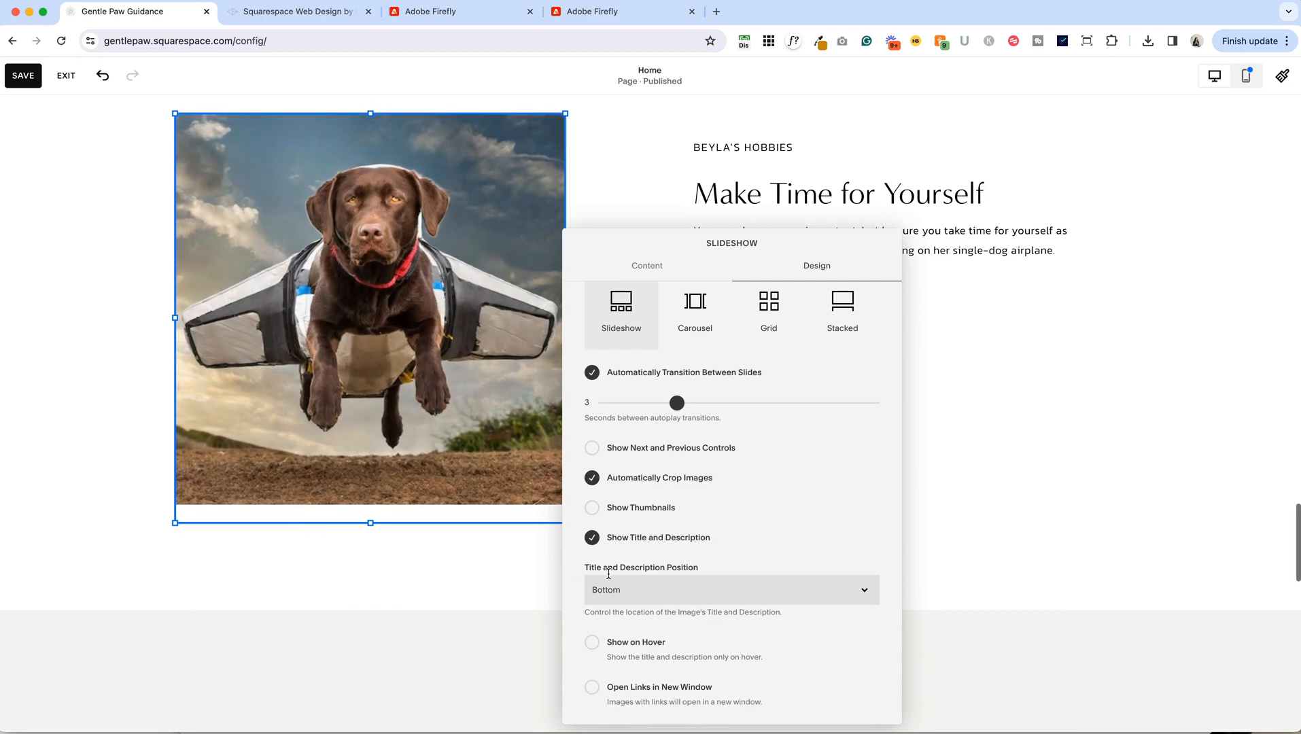
pyautogui.click(591, 538)
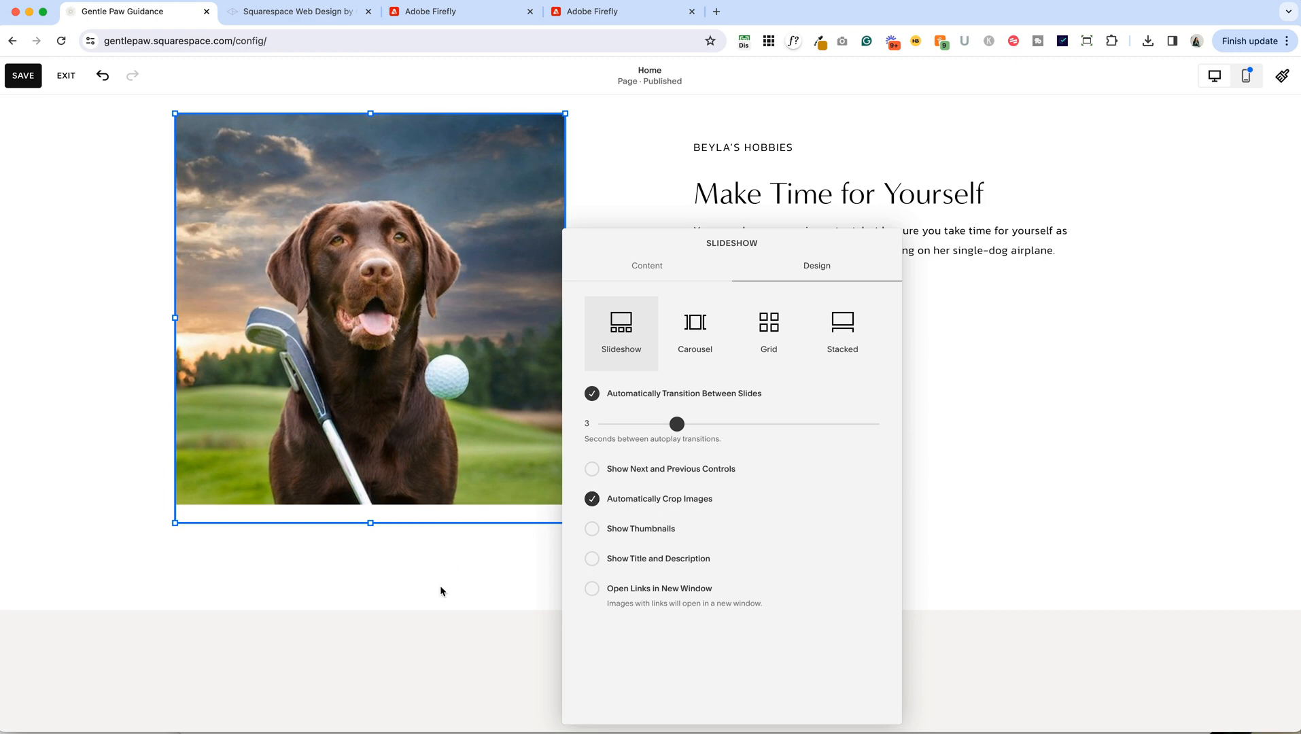
pyautogui.click(20, 76)
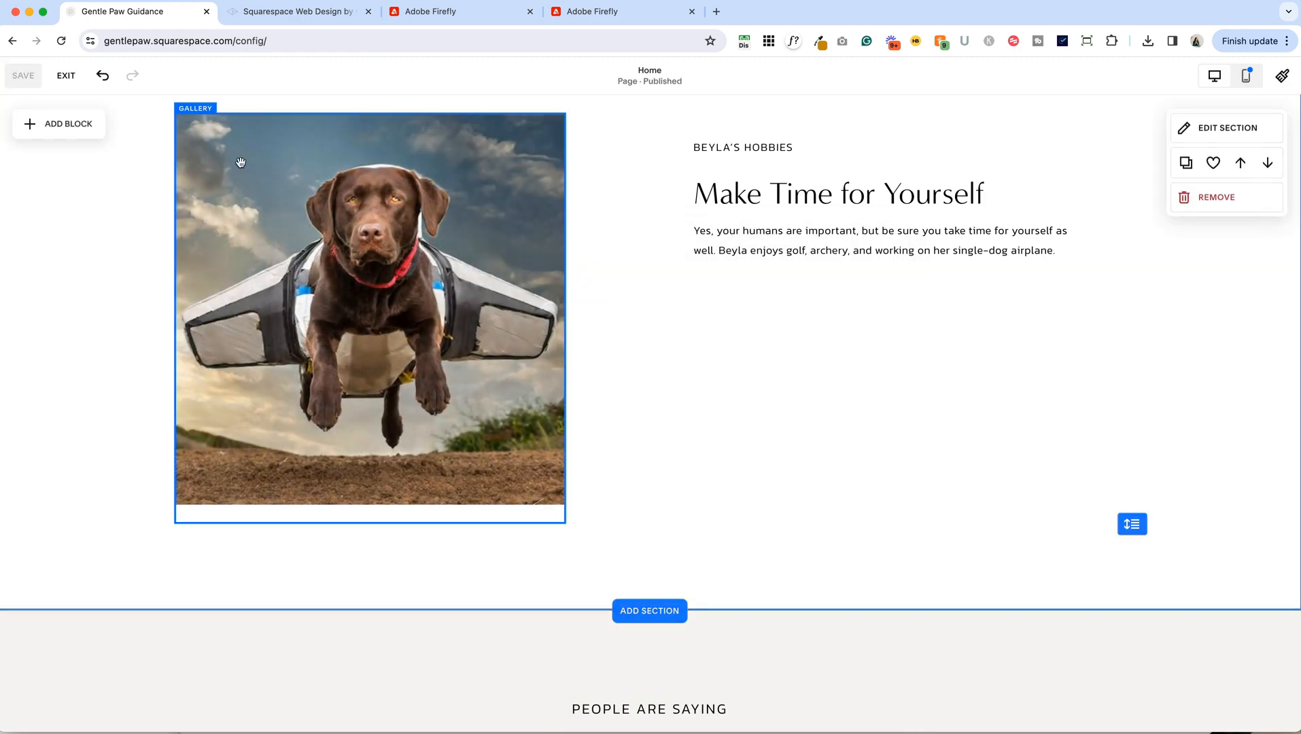
pyautogui.click(66, 75)
# Reopen the page for editing, stretch the "Make Time for Yourself" text block to the slideshow's height and align its text to the middle.
pyautogui.scroll(-15, 885, 456)
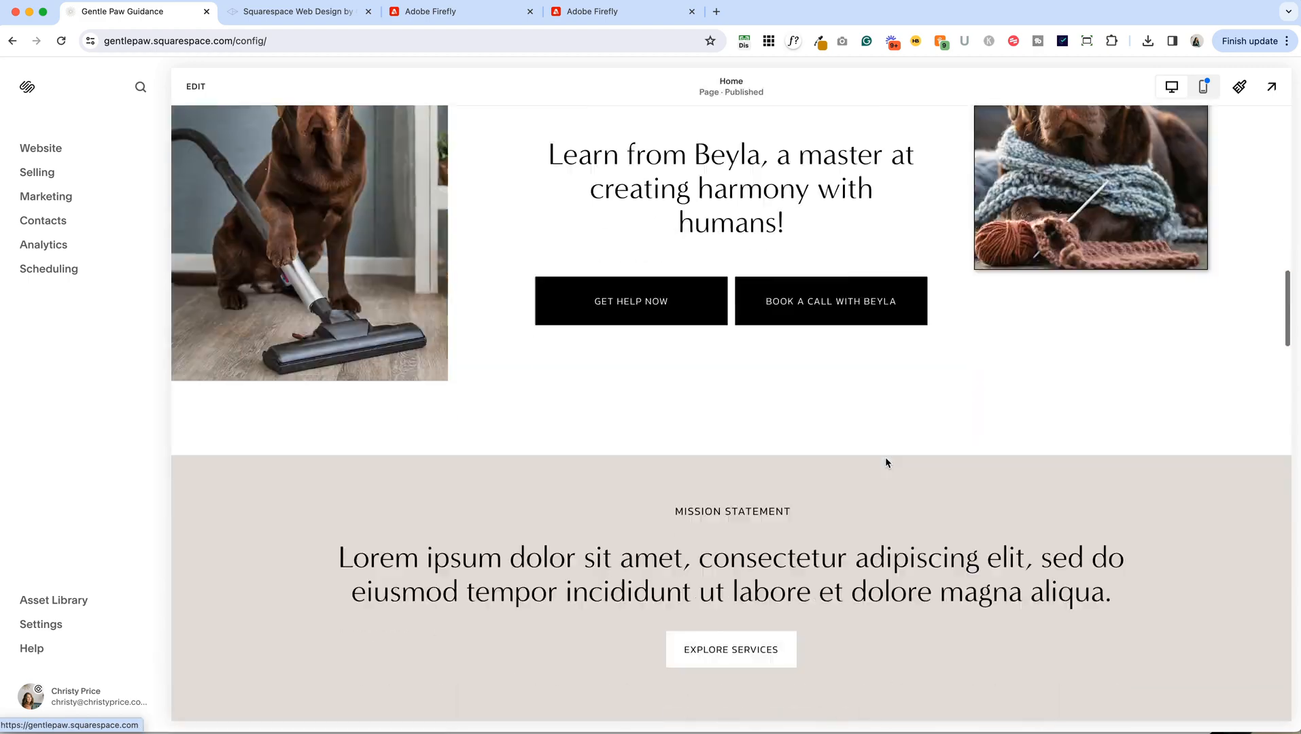
pyautogui.scroll(10, 726, 348)
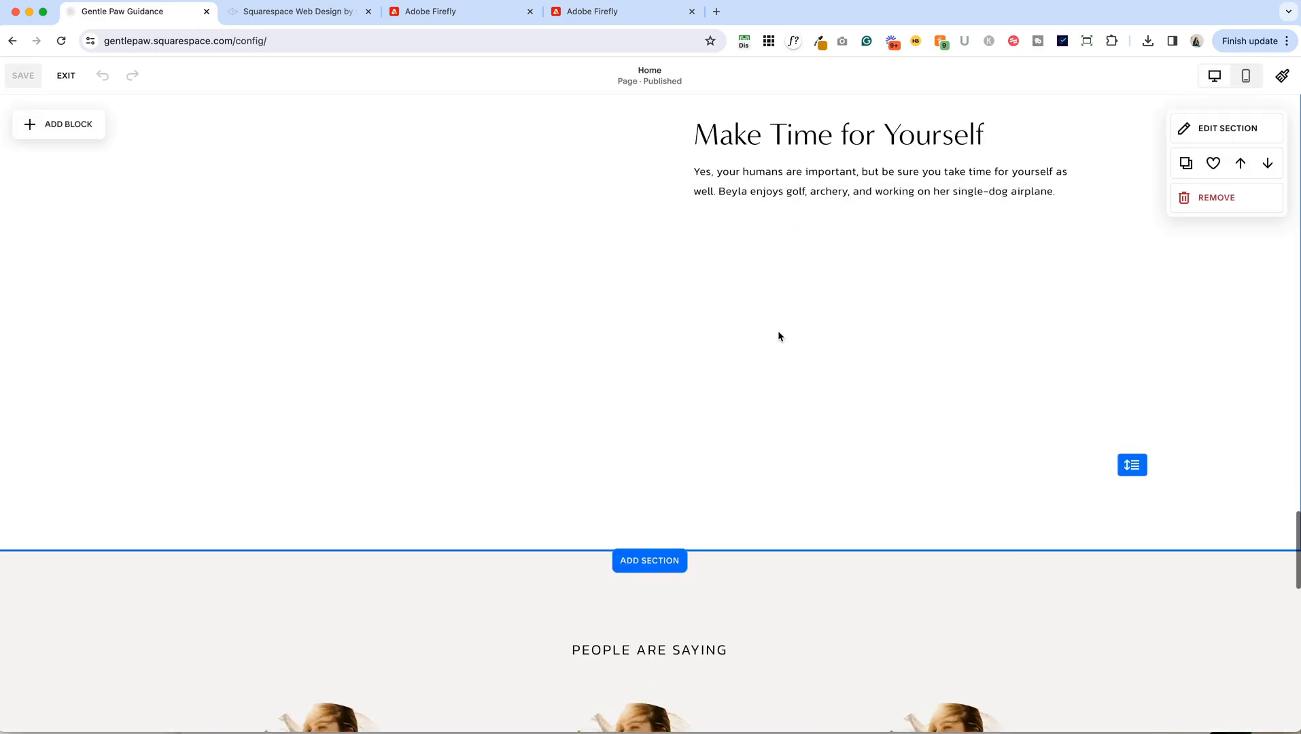
pyautogui.click(822, 163)
pyautogui.moveTo(890, 199); pyautogui.dragTo(873, 469)
pyautogui.scroll(3, 747, 272)
pyautogui.click(741, 252)
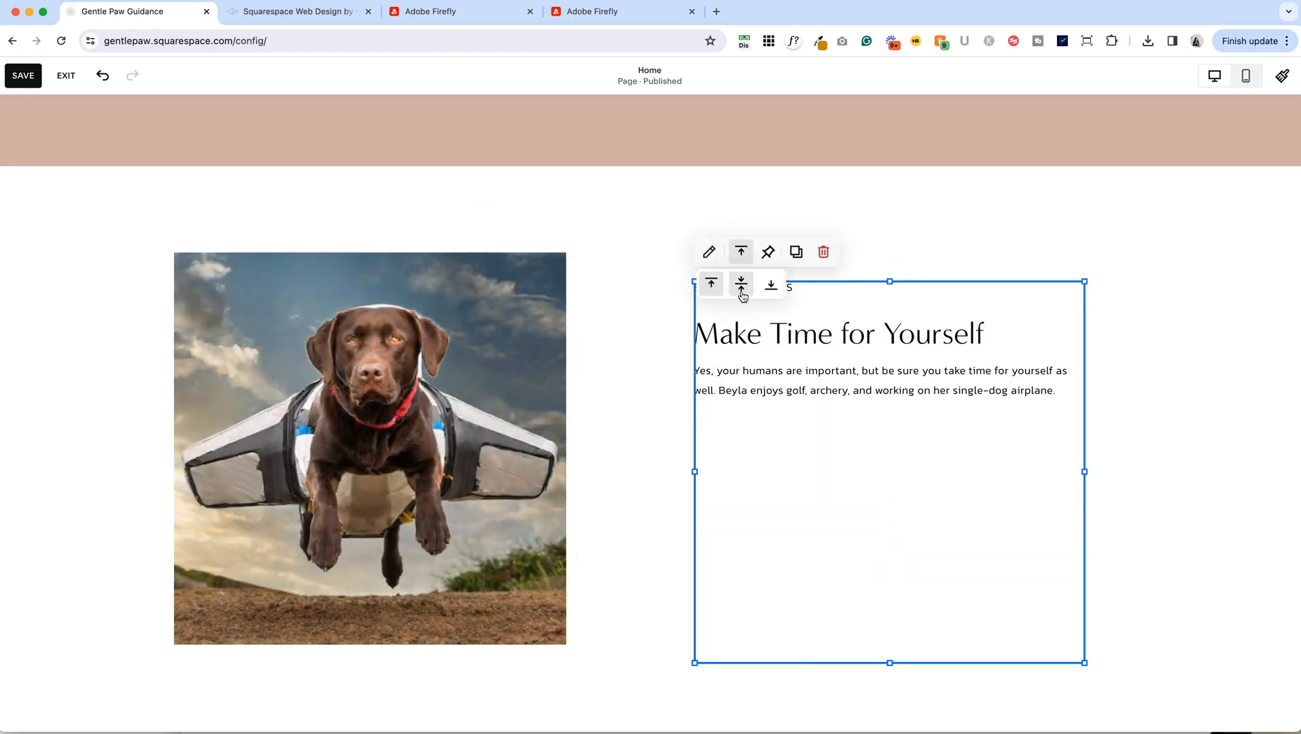
pyautogui.click(741, 283)
pyautogui.moveTo(903, 282); pyautogui.dragTo(886, 250)
# Move the text block and the slideshow closer together around the section's center, then save the page and exit editing.
pyautogui.moveTo(811, 392); pyautogui.dragTo(790, 460)
pyautogui.moveTo(494, 469); pyautogui.dragTo(536, 468)
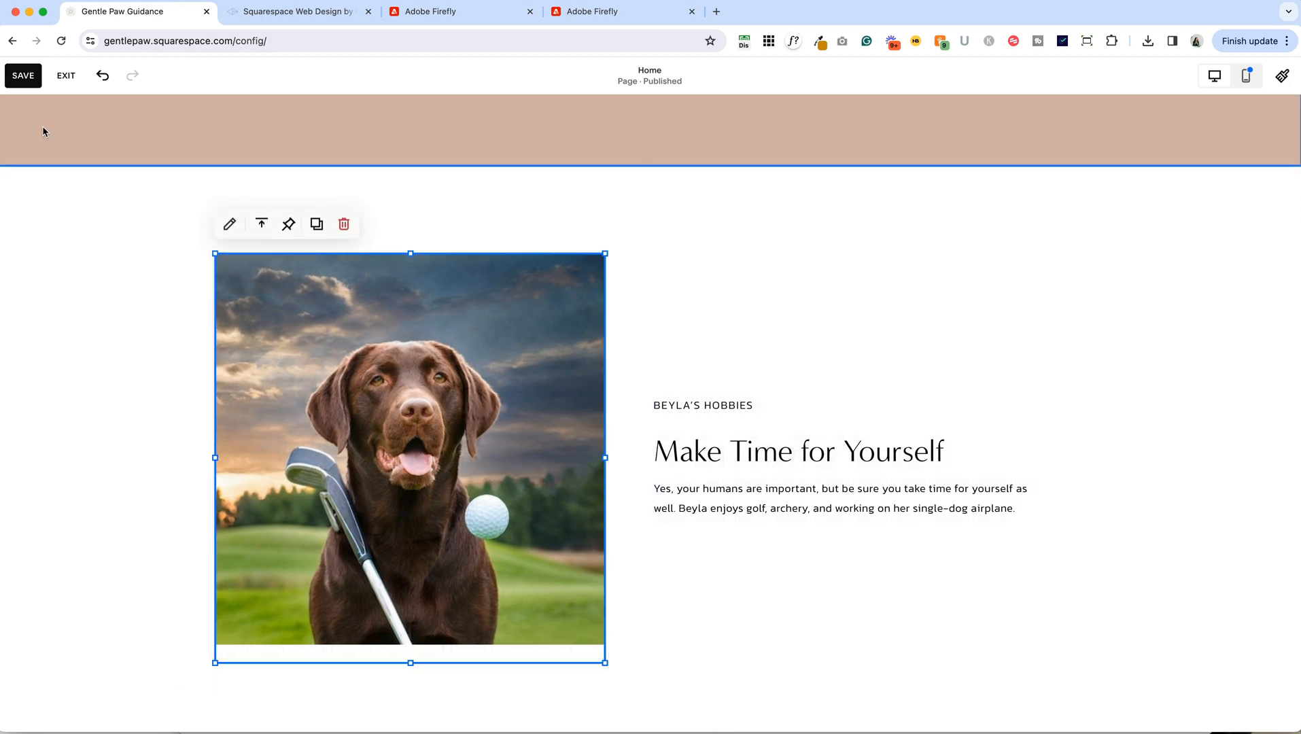
pyautogui.click(23, 75)
pyautogui.click(66, 75)
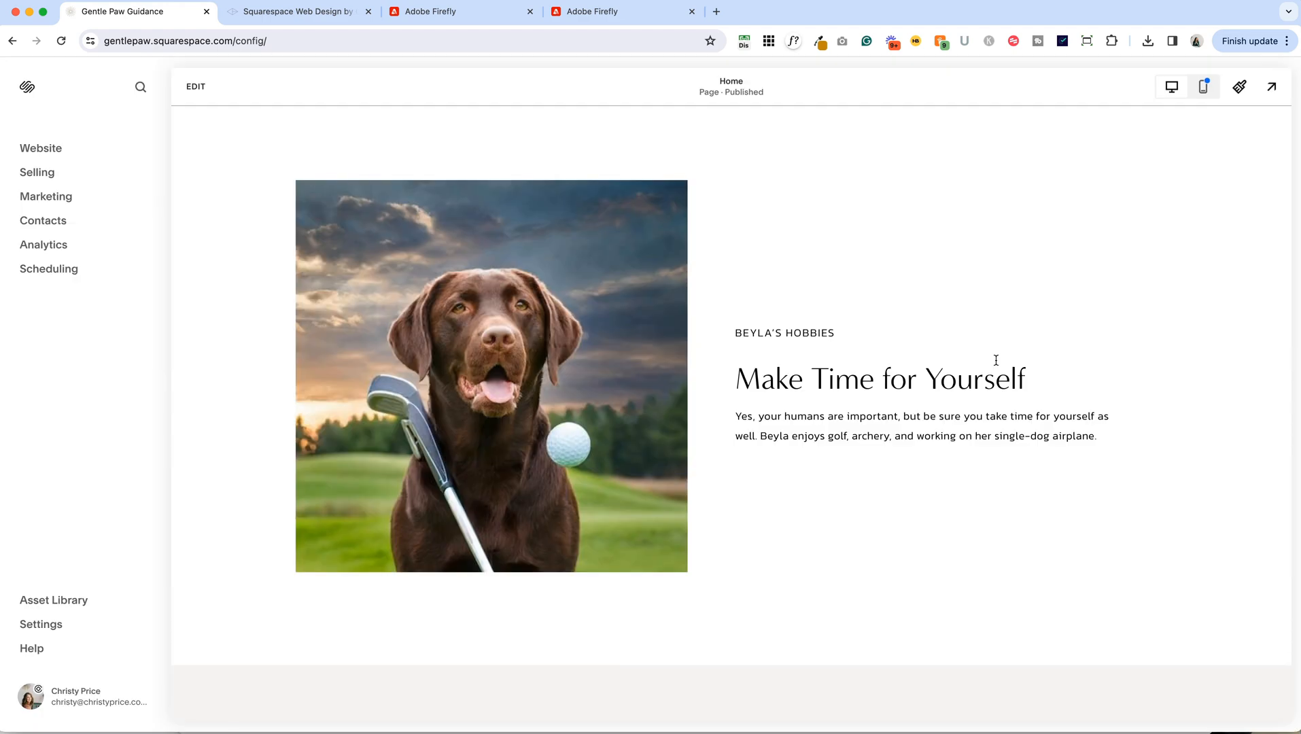